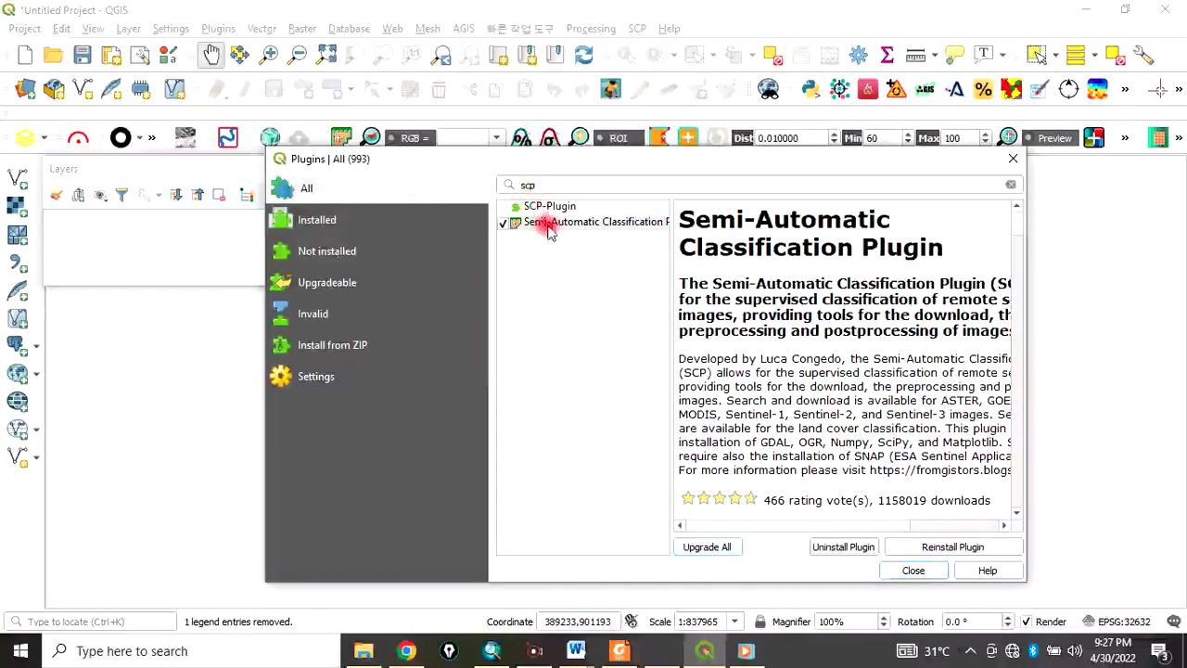
Select the Semi-Automatic Classification Plugin in the plugin manager to check its installation, and close the manager.
{"action": "left_click", "coordinate": [556, 227]}
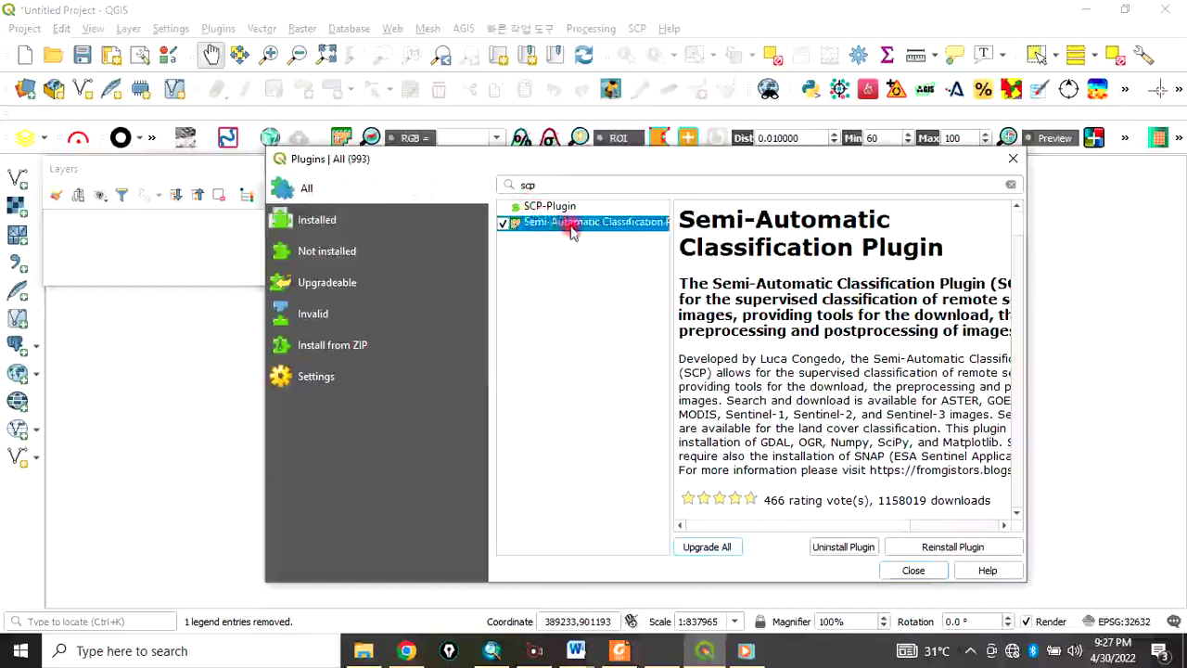
{"action": "left_click", "coordinate": [932, 545]}
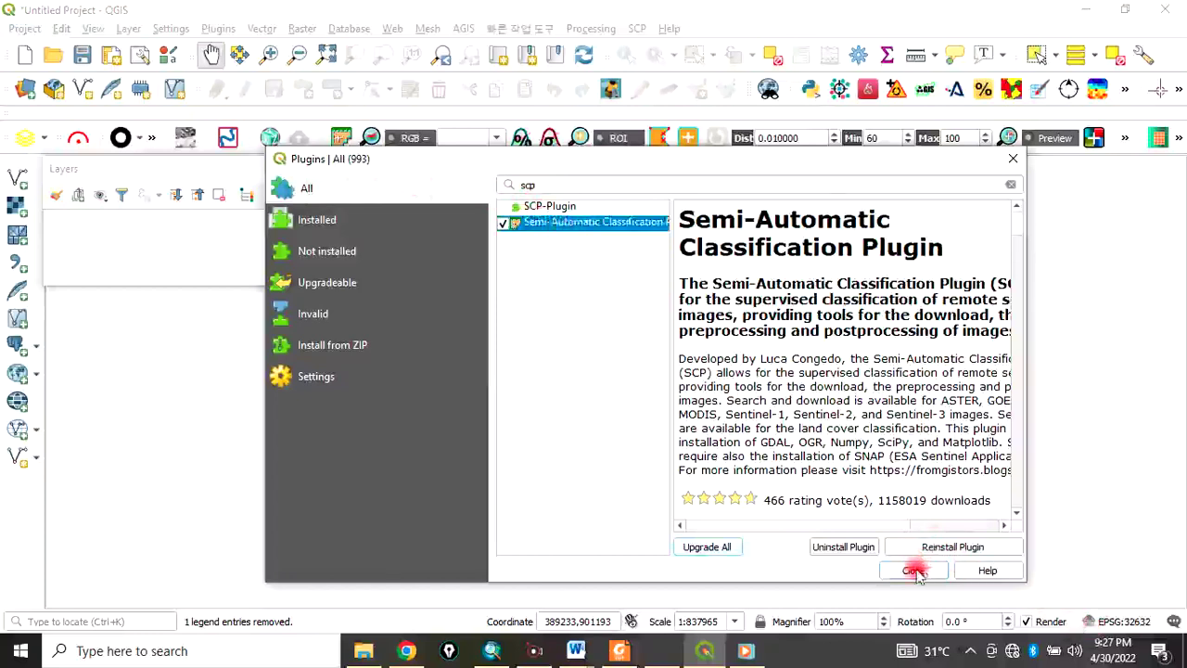
{"action": "left_click", "coordinate": [1013, 164]}
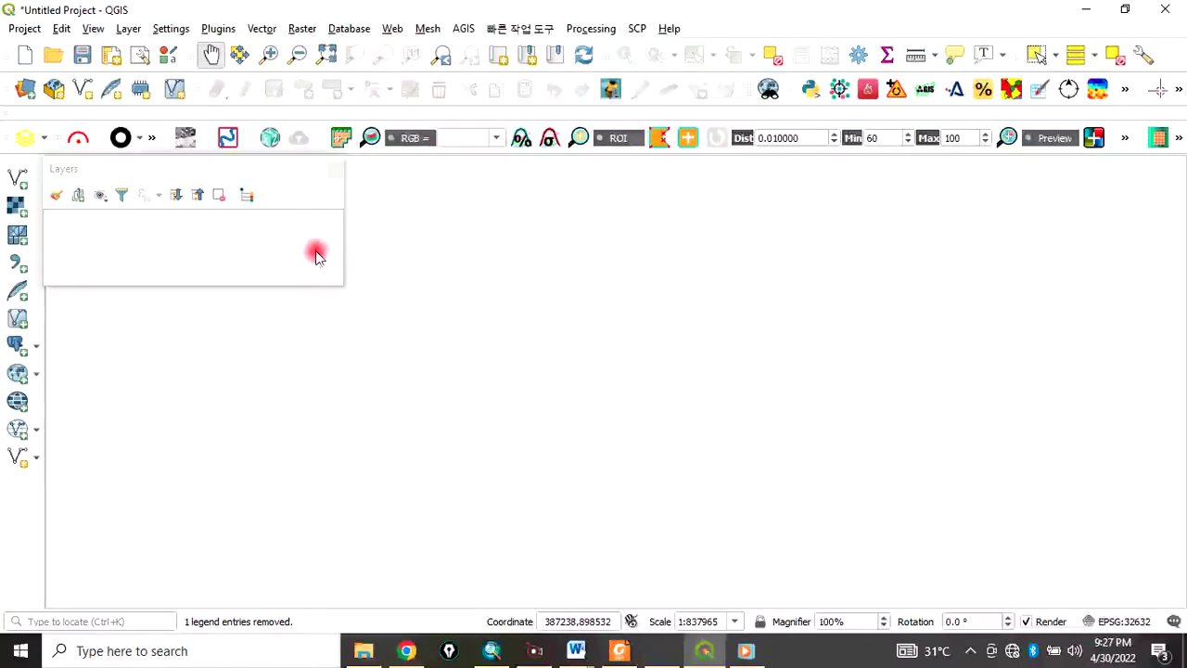
Display the SCP Dock panel.
{"action": "right_click", "coordinate": [711, 35]}
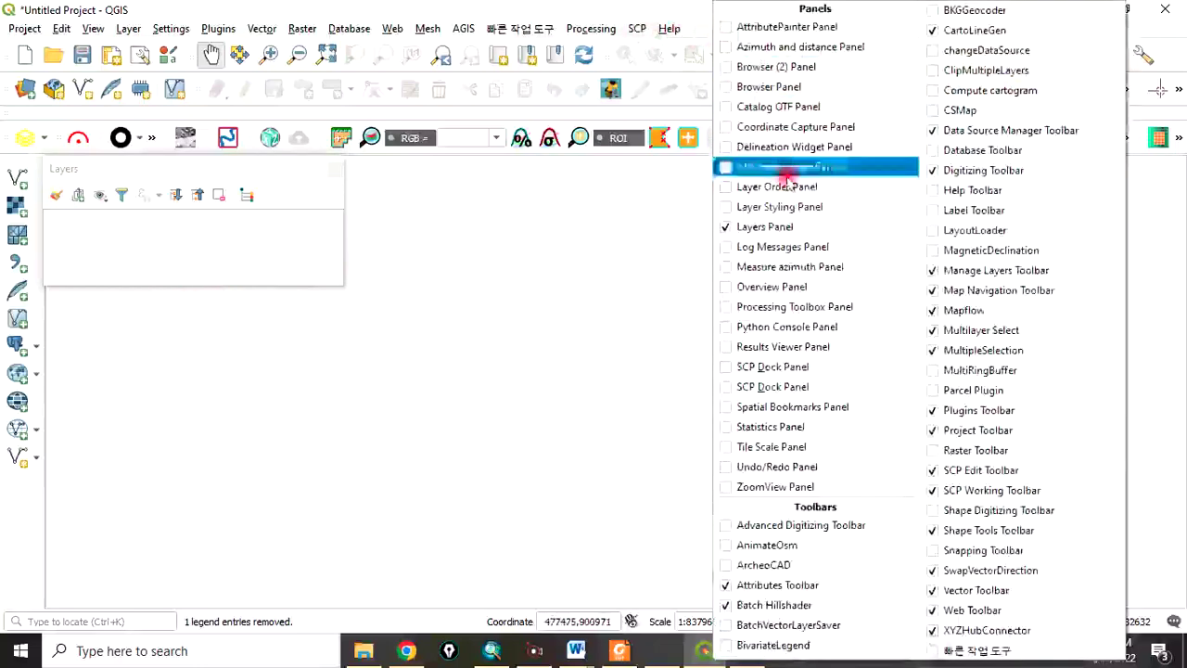
{"action": "left_click", "coordinate": [726, 367]}
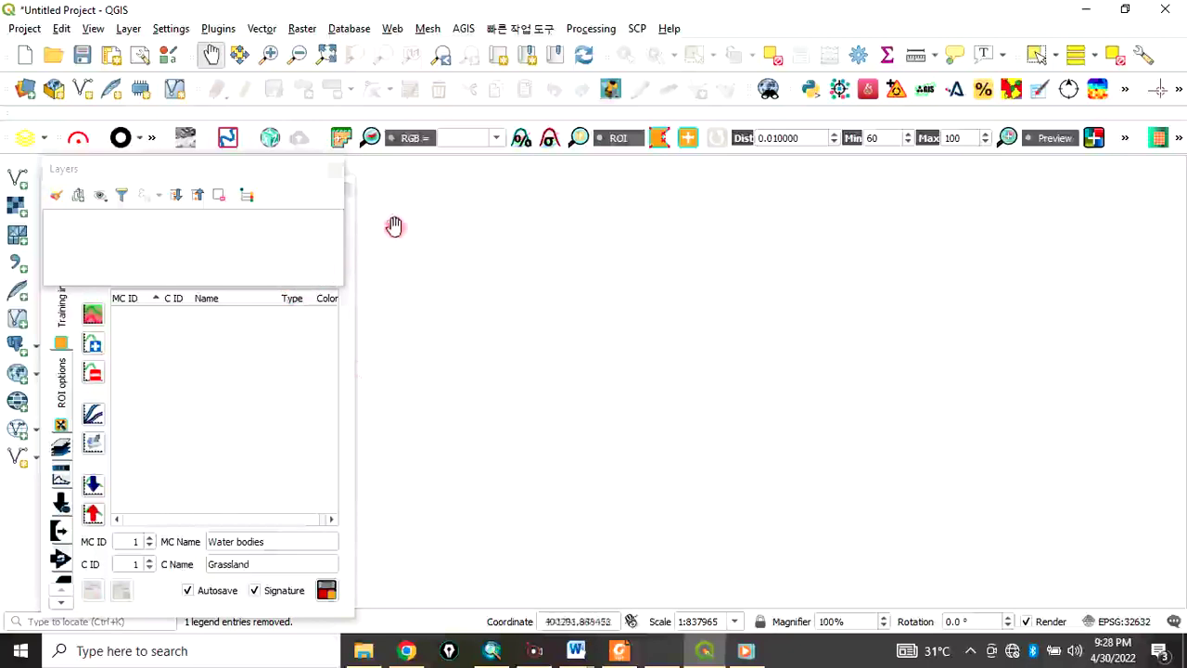
Load the raster L1C_T32NMP_A019510_20201130T094913 from Downloads into SCP Band set 1.
{"action": "left_click", "coordinate": [638, 28]}
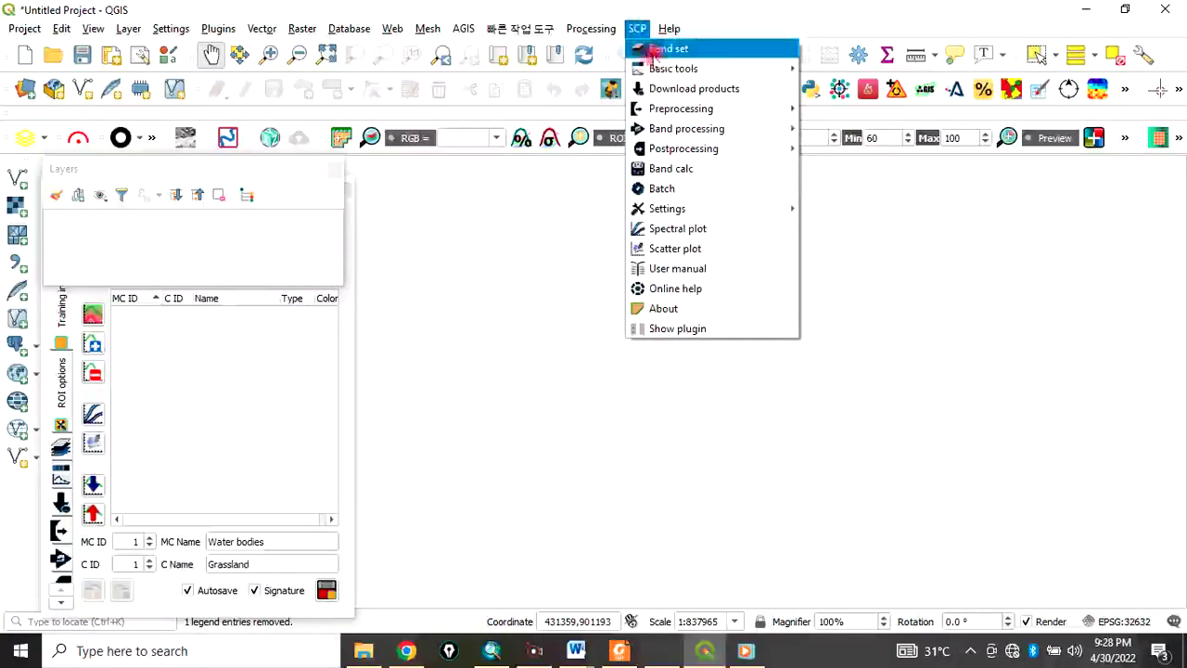
{"action": "left_click", "coordinate": [657, 51]}
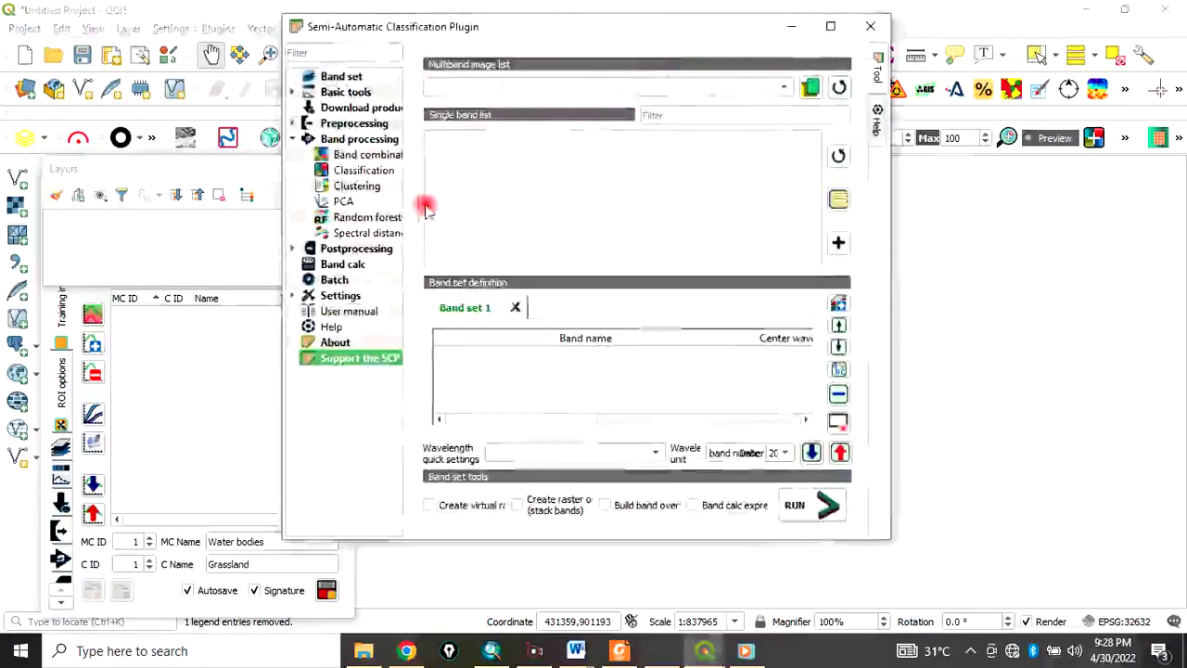
{"action": "left_click", "coordinate": [811, 89]}
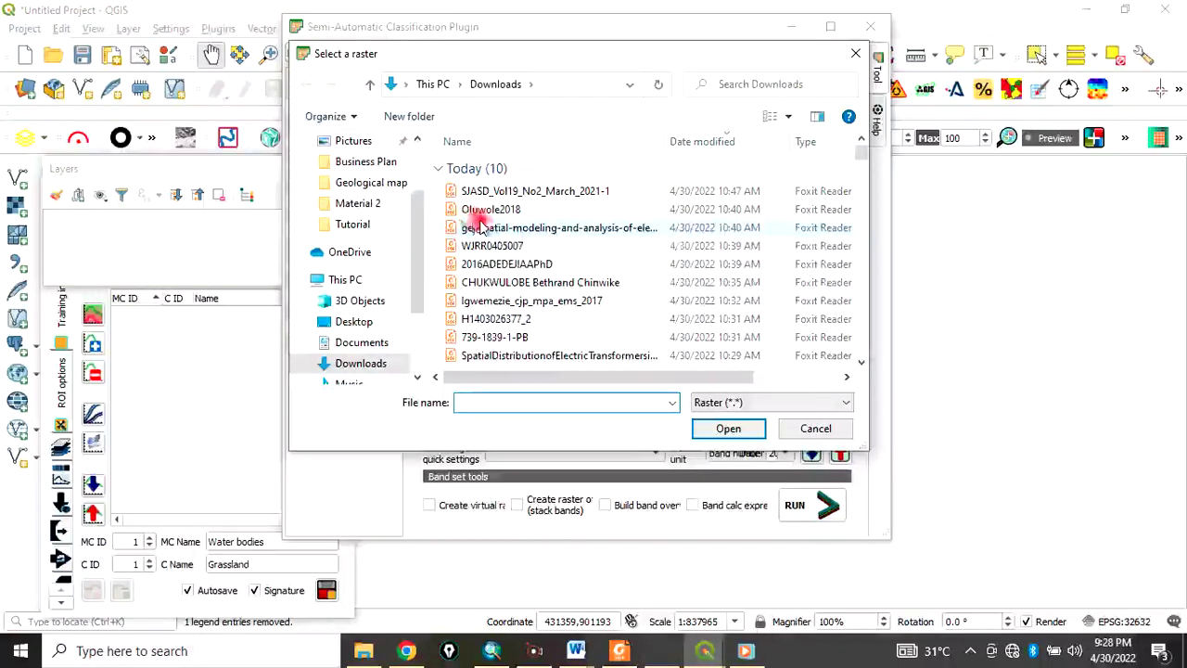
{"action": "scroll", "coordinate": [479, 225], "scroll_direction": "down", "scroll_amount": 1}
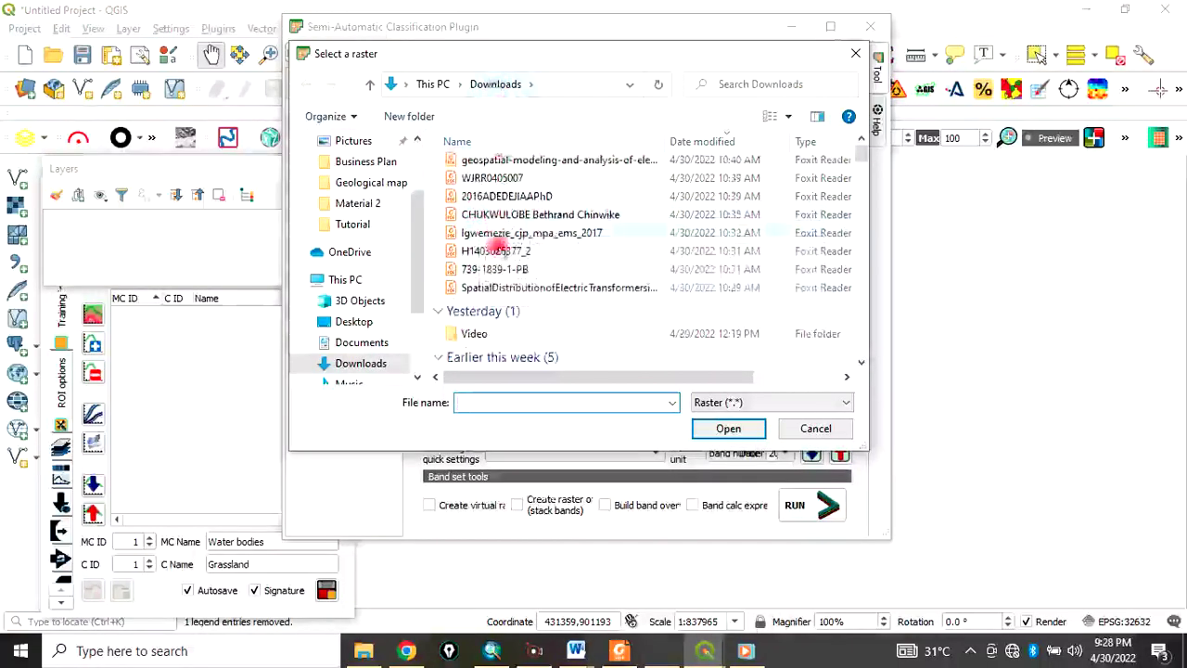
{"action": "scroll", "coordinate": [497, 243], "scroll_direction": "down", "scroll_amount": 2}
{"action": "left_click", "coordinate": [505, 260]}
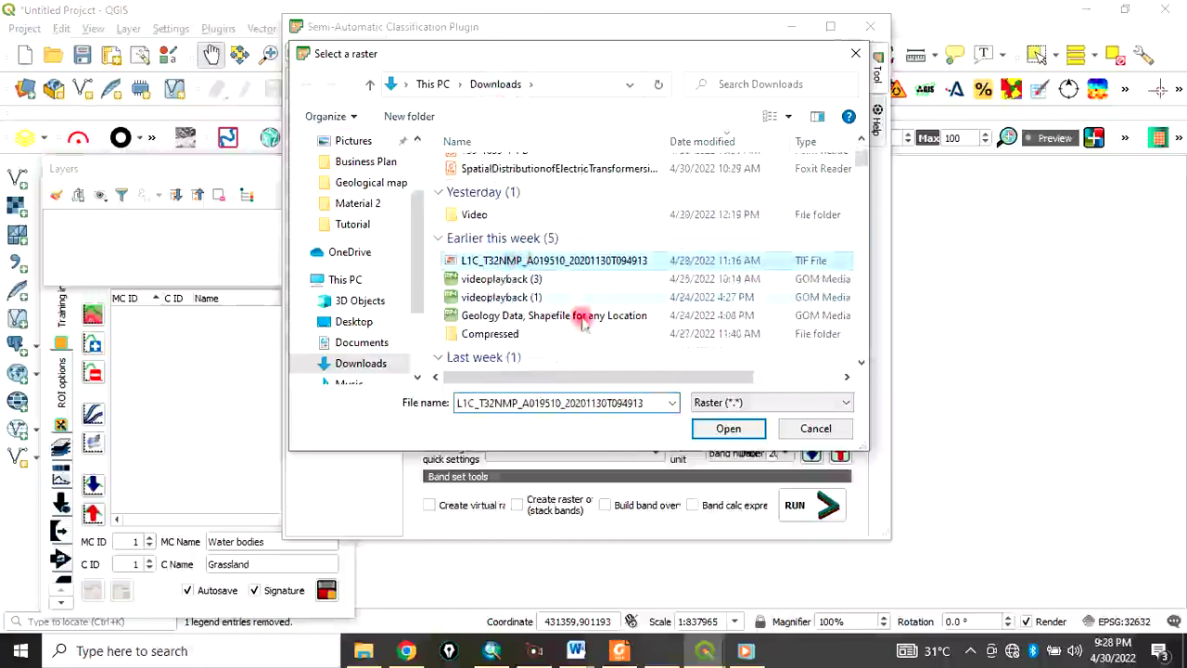
{"action": "left_click", "coordinate": [725, 427]}
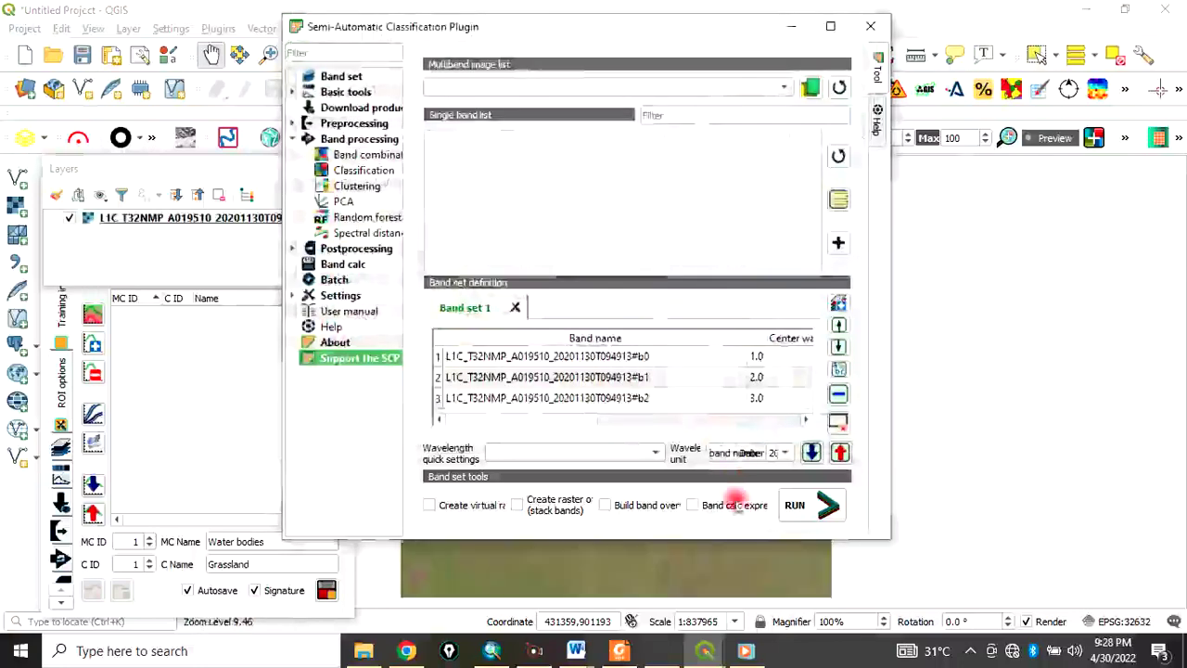
Refresh the multiband image list, choose L1C_T32NMP_A019510_20201130T094913 as the multiband image, and minimize the band set window.
{"action": "left_click", "coordinate": [838, 87]}
{"action": "left_click", "coordinate": [784, 87]}
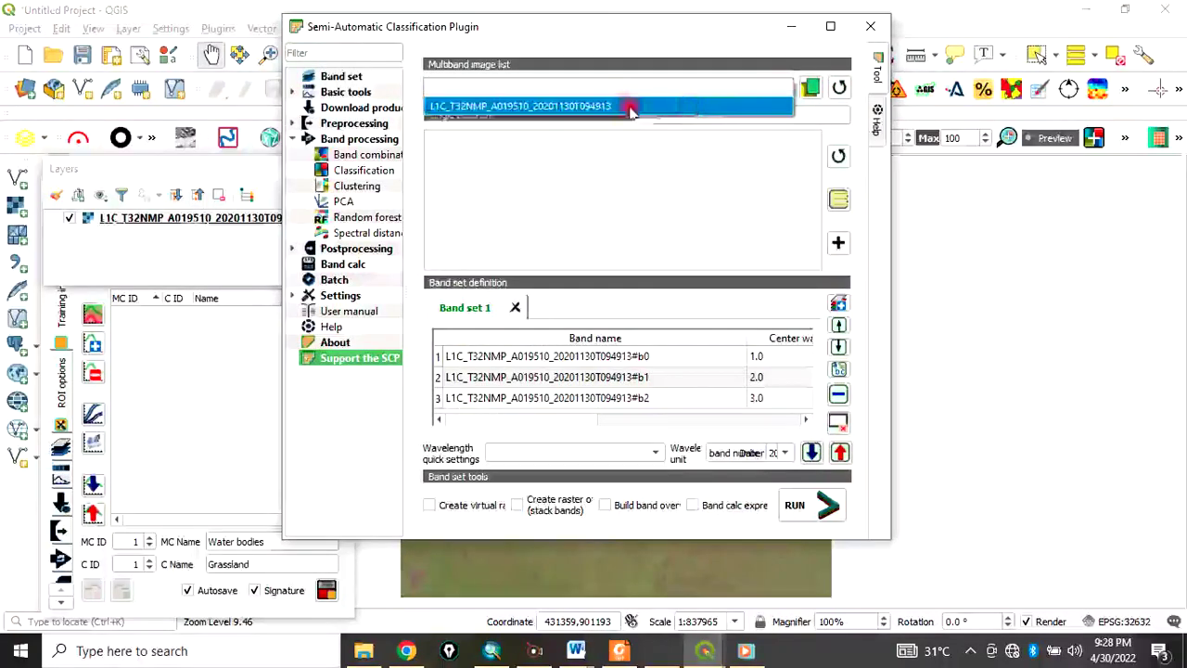
{"action": "left_click", "coordinate": [630, 109]}
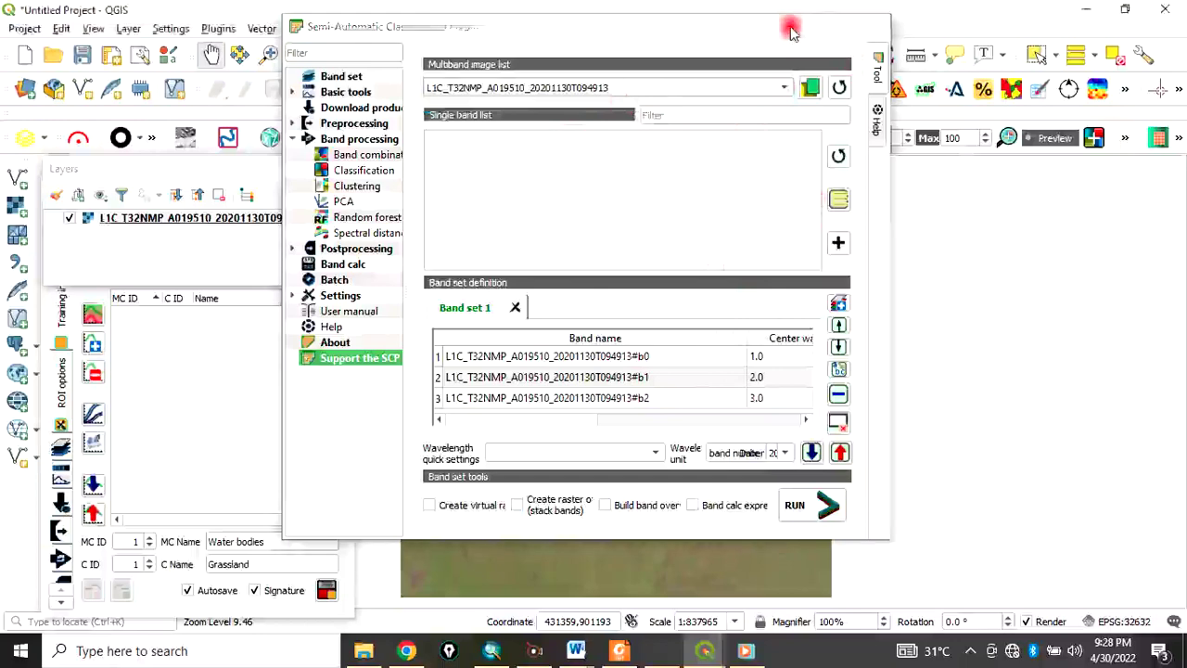
{"action": "left_click", "coordinate": [791, 26]}
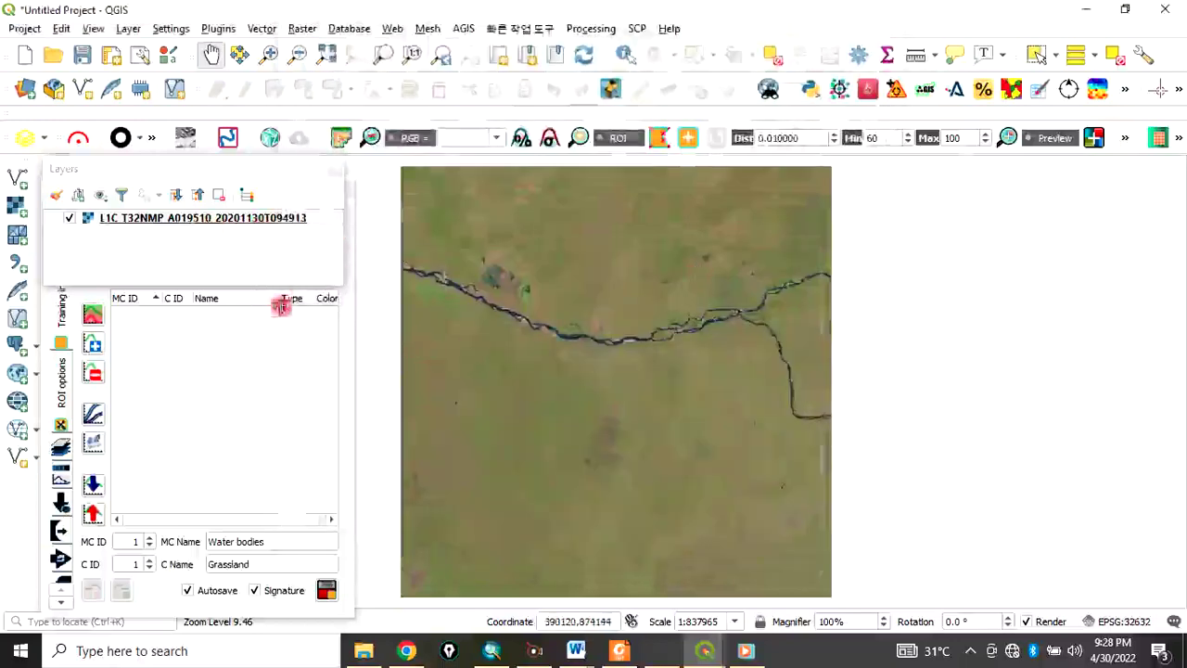
Hide the Layers panel and create an SCP training input file named Makurdi_trainin in the Tutorial folder.
{"action": "left_click", "coordinate": [232, 396]}
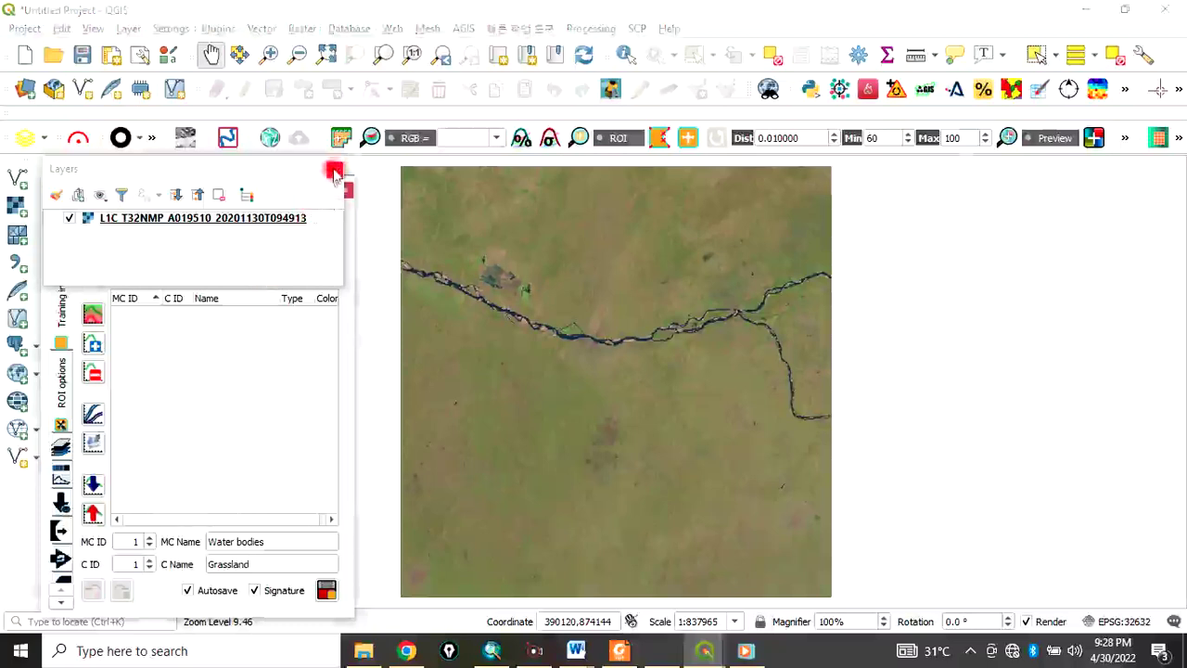
{"action": "left_click", "coordinate": [333, 172]}
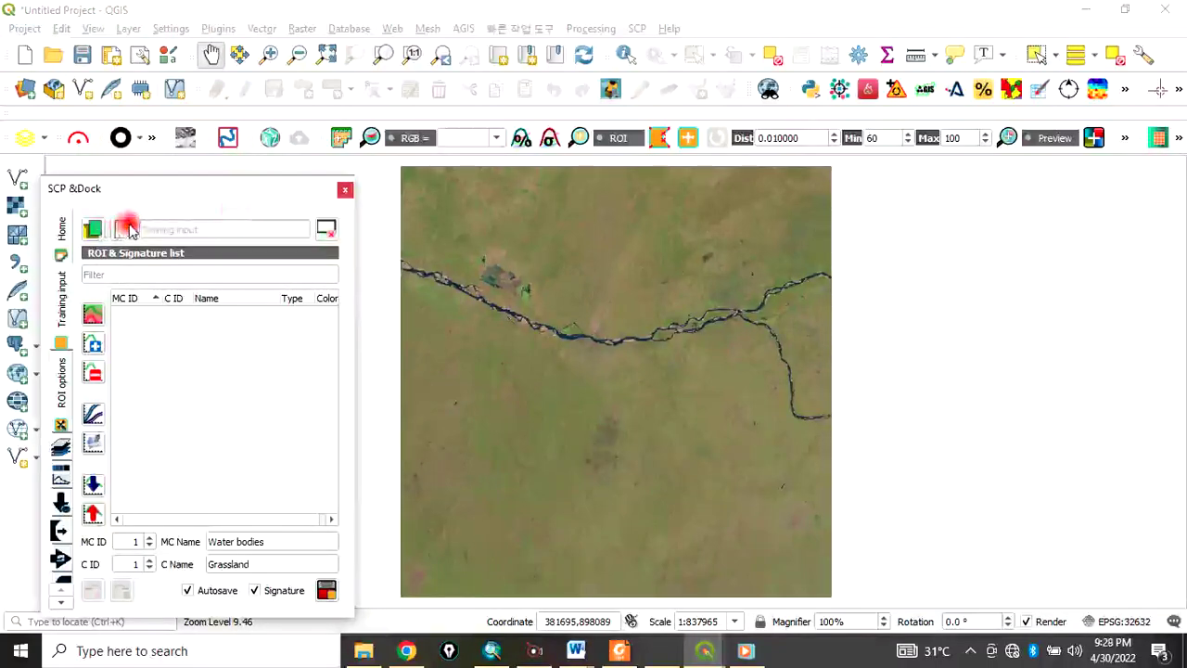
{"action": "left_click", "coordinate": [122, 232]}
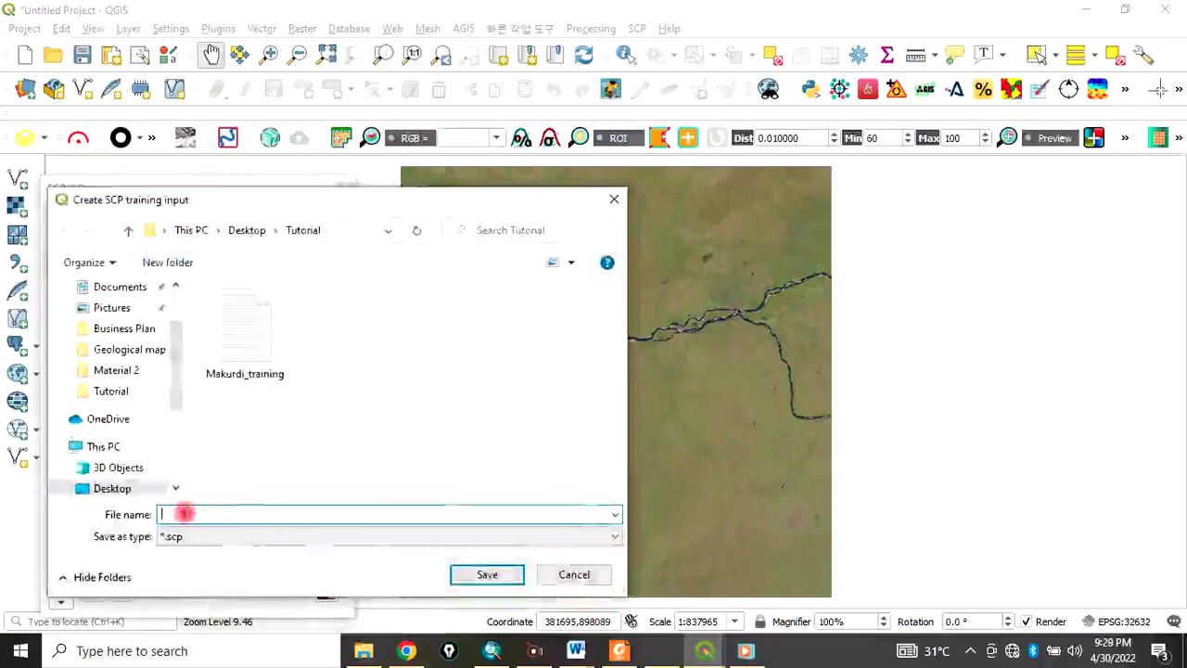
{"action": "type", "text": "Ma"}
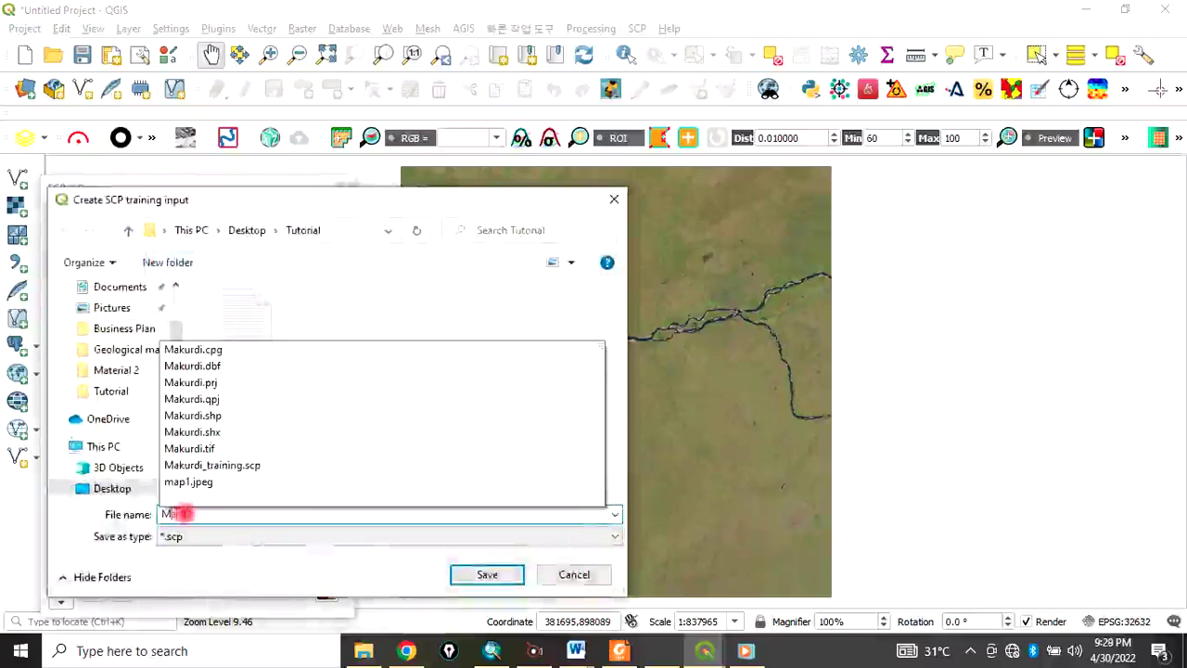
{"action": "type", "text": "k"}
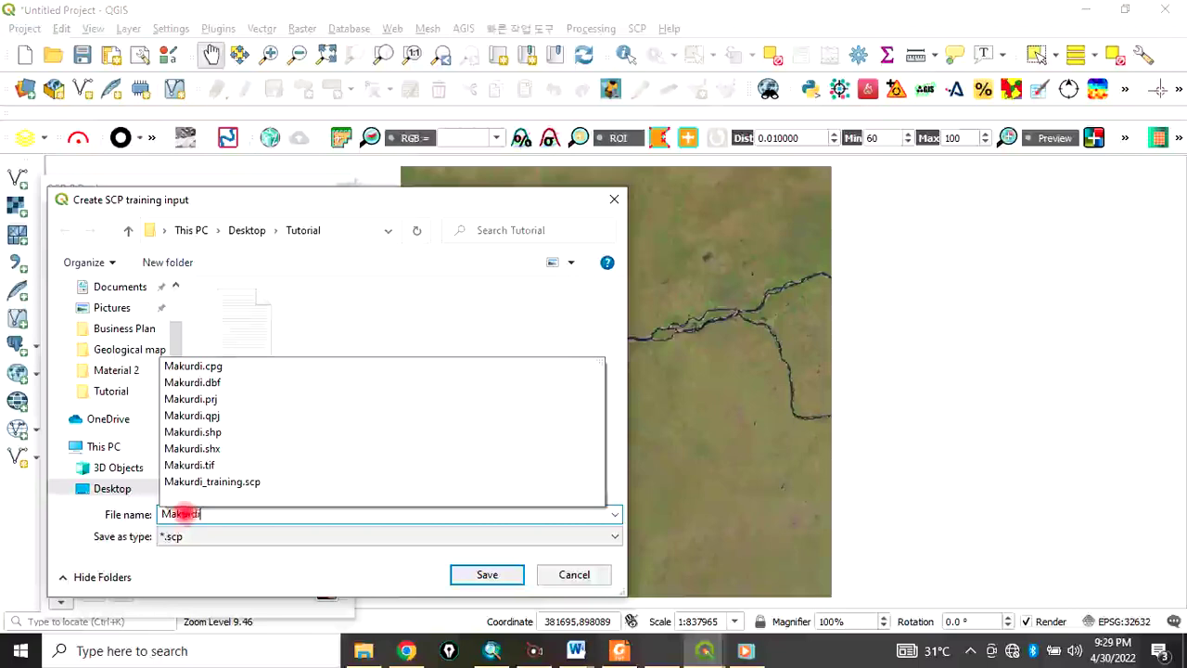
{"action": "type", "text": "urdi_trainin"}
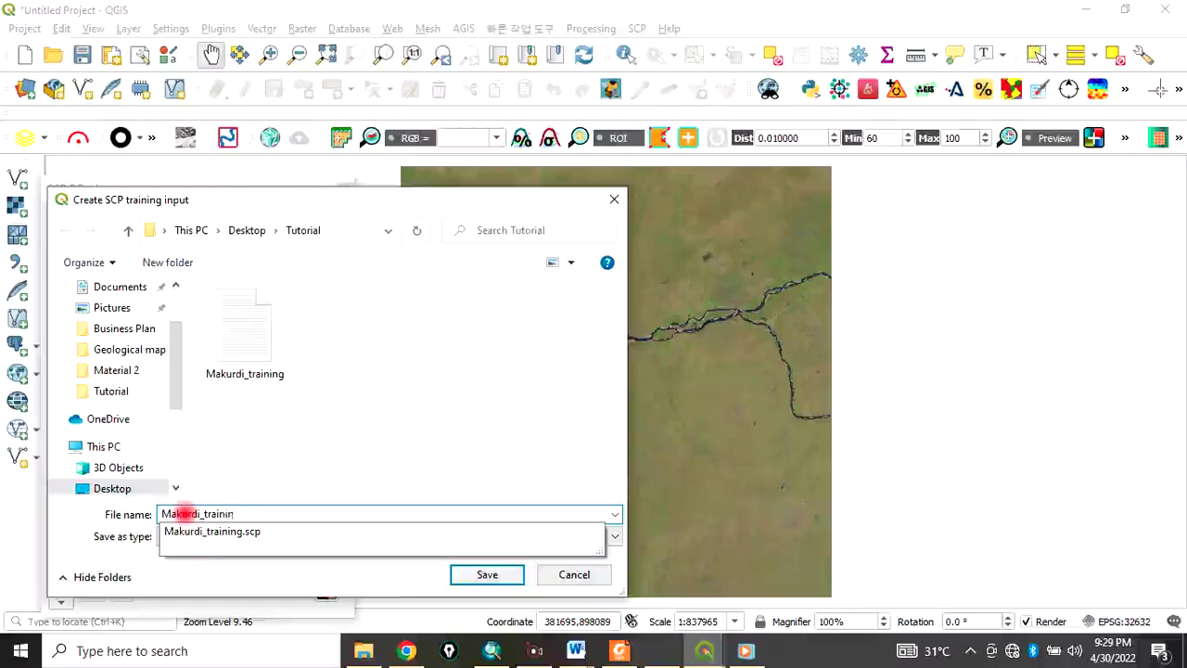
{"action": "left_click", "coordinate": [485, 573]}
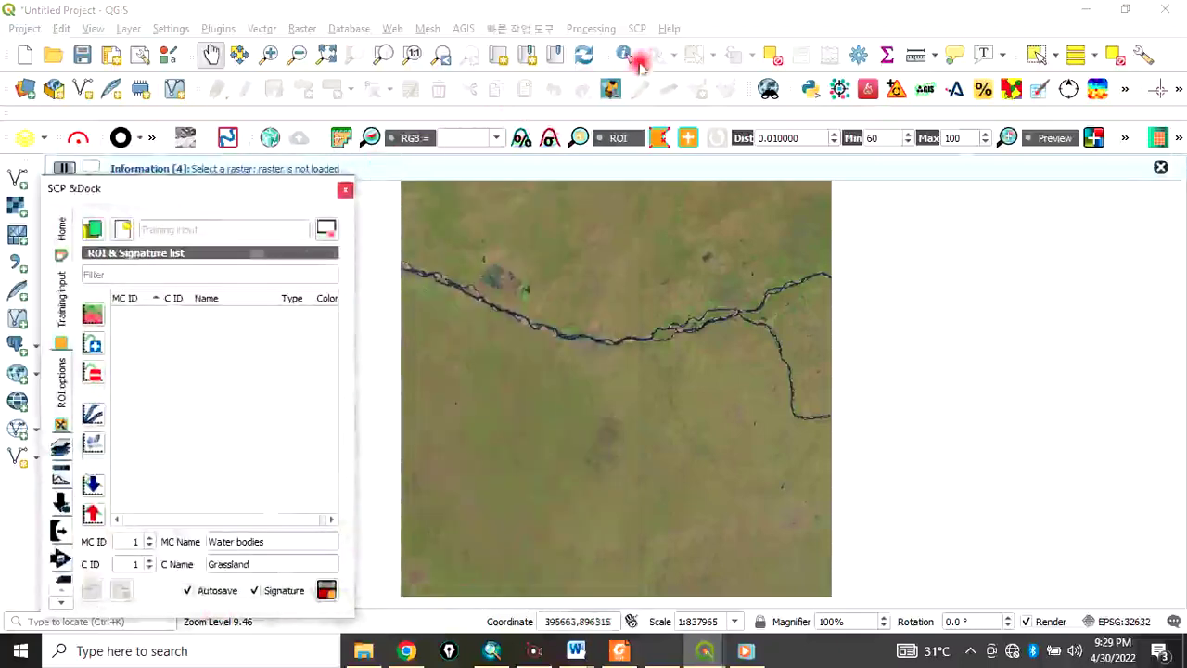
Show the Layers panel again and check its list for the training layer before returning to the SCP Dock.
{"action": "right_click", "coordinate": [703, 29]}
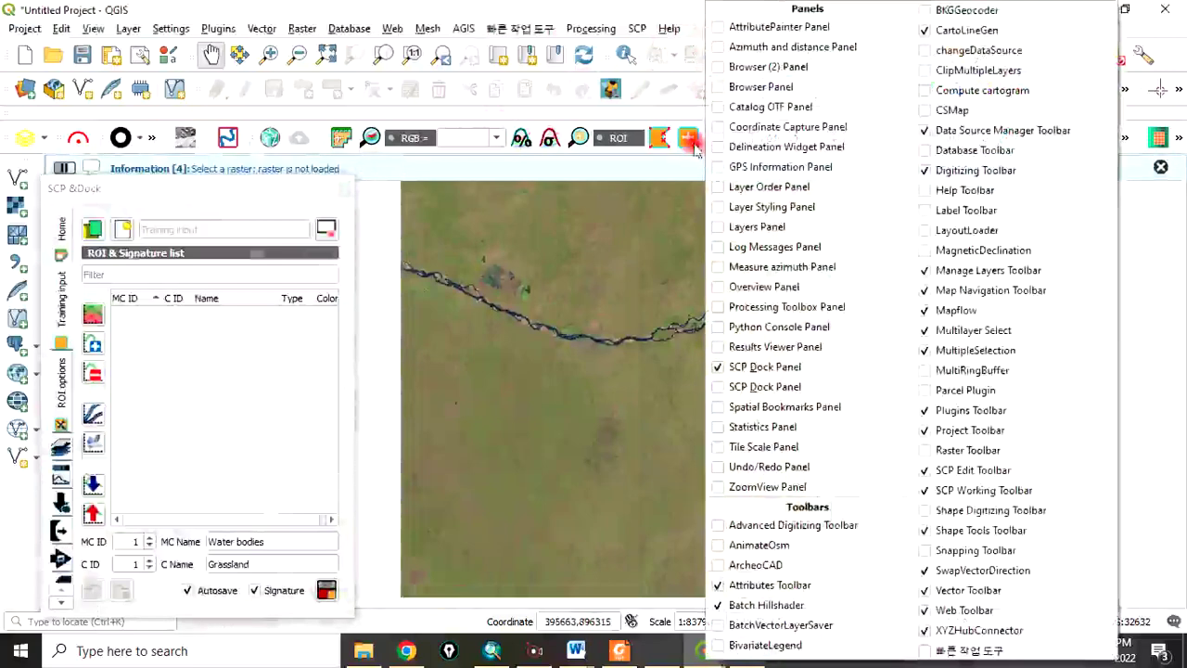
{"action": "left_click", "coordinate": [732, 229]}
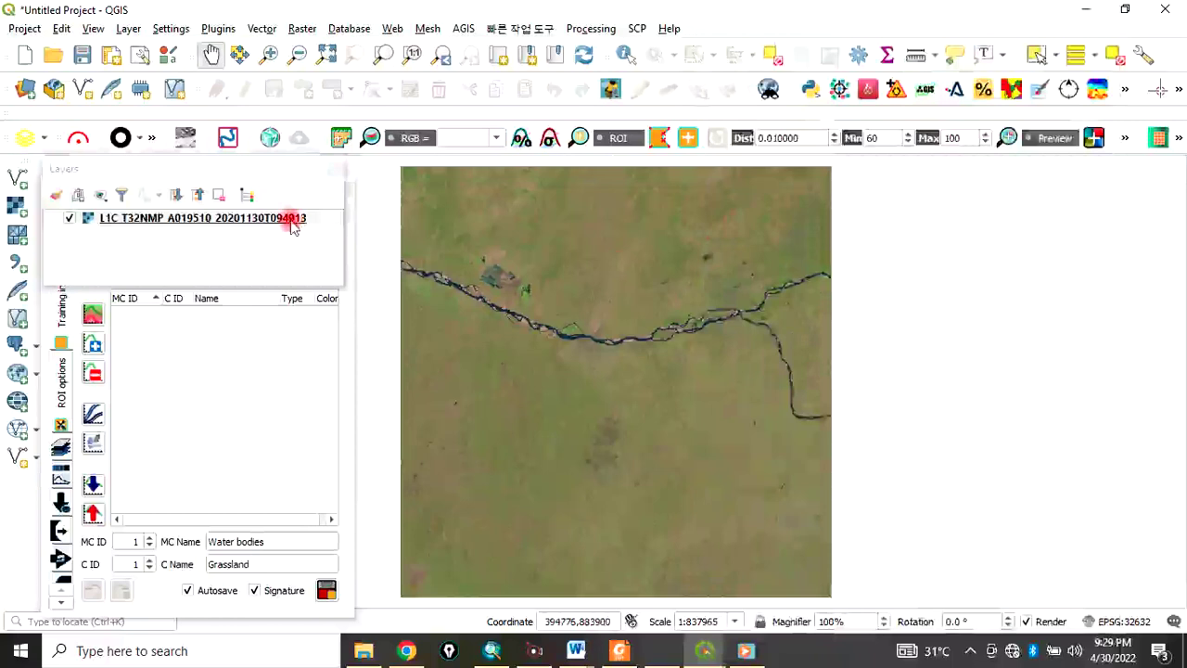
{"action": "left_click", "coordinate": [204, 368]}
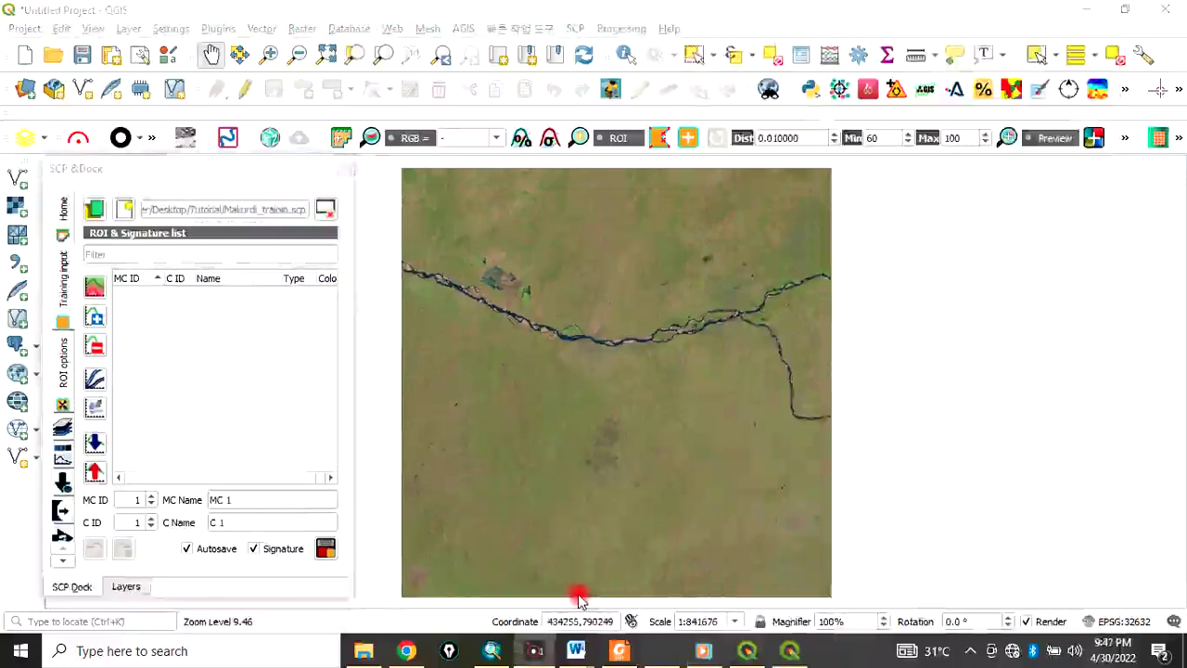
{"action": "left_click", "coordinate": [126, 586]}
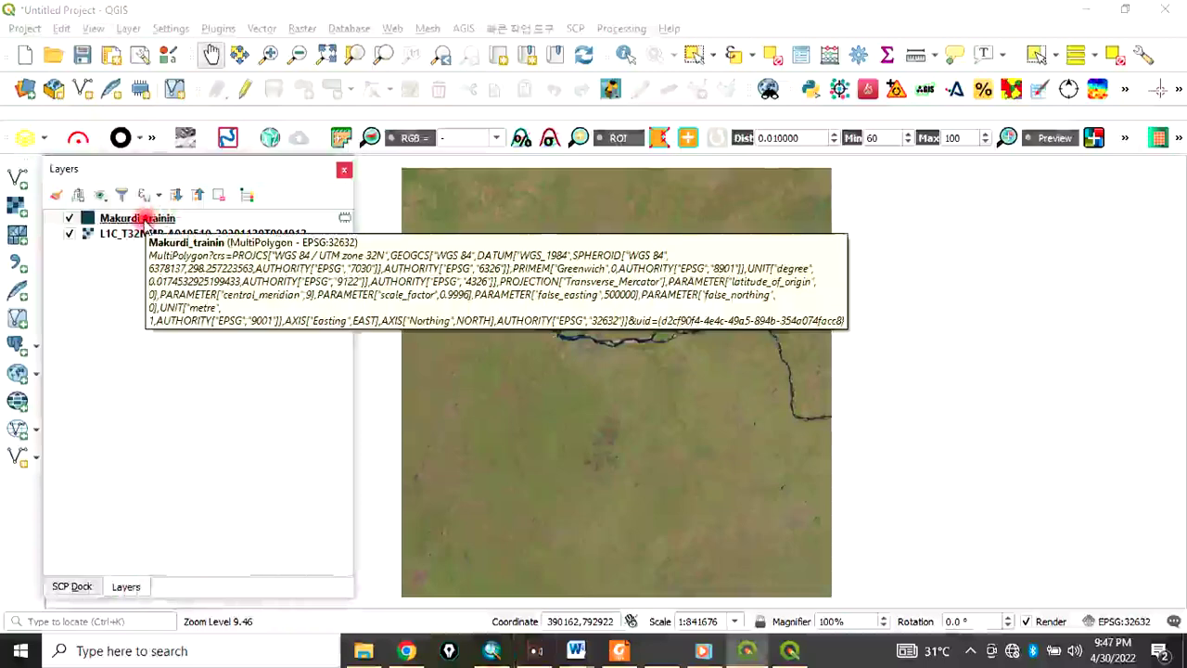
{"action": "left_click", "coordinate": [76, 586]}
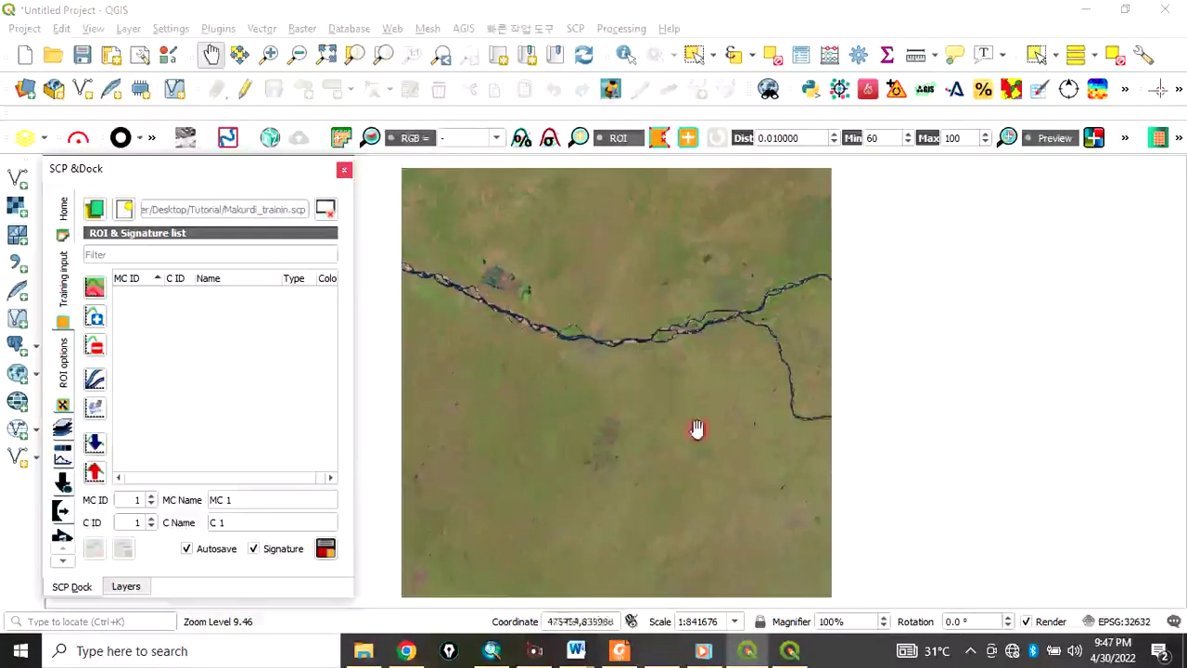
Activate the ROI polygon tool for collecting training areas on the wide, dark blue section of the river.
{"action": "scroll", "coordinate": [570, 342], "scroll_direction": "up", "scroll_amount": 1}
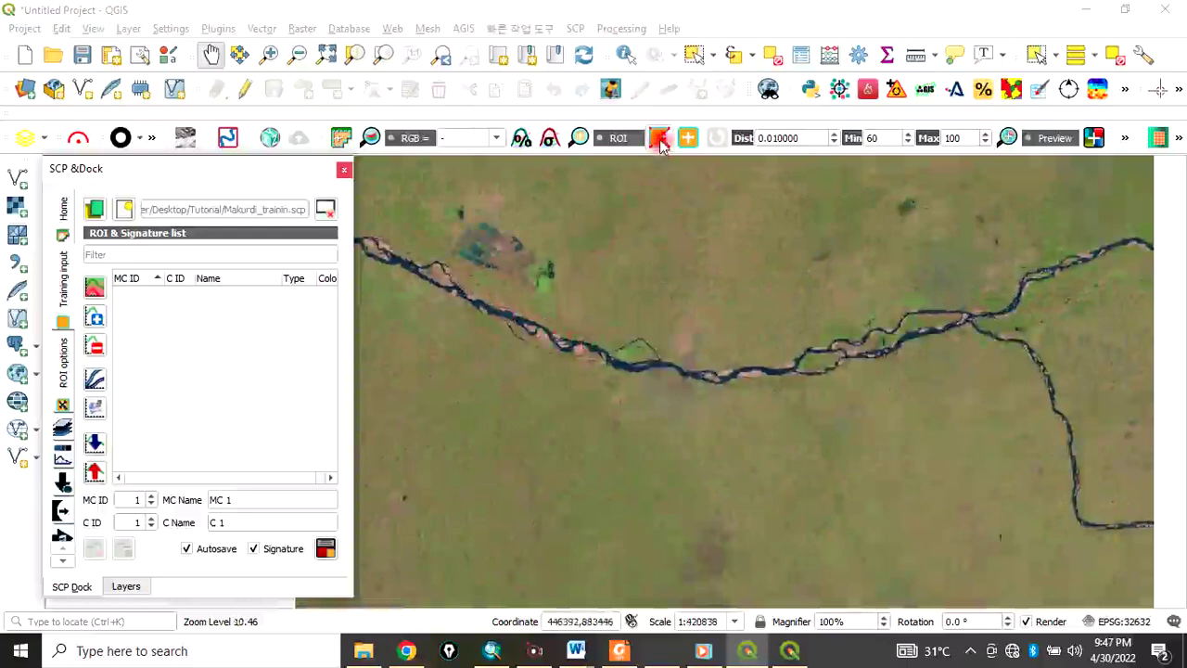
{"action": "left_click", "coordinate": [658, 138]}
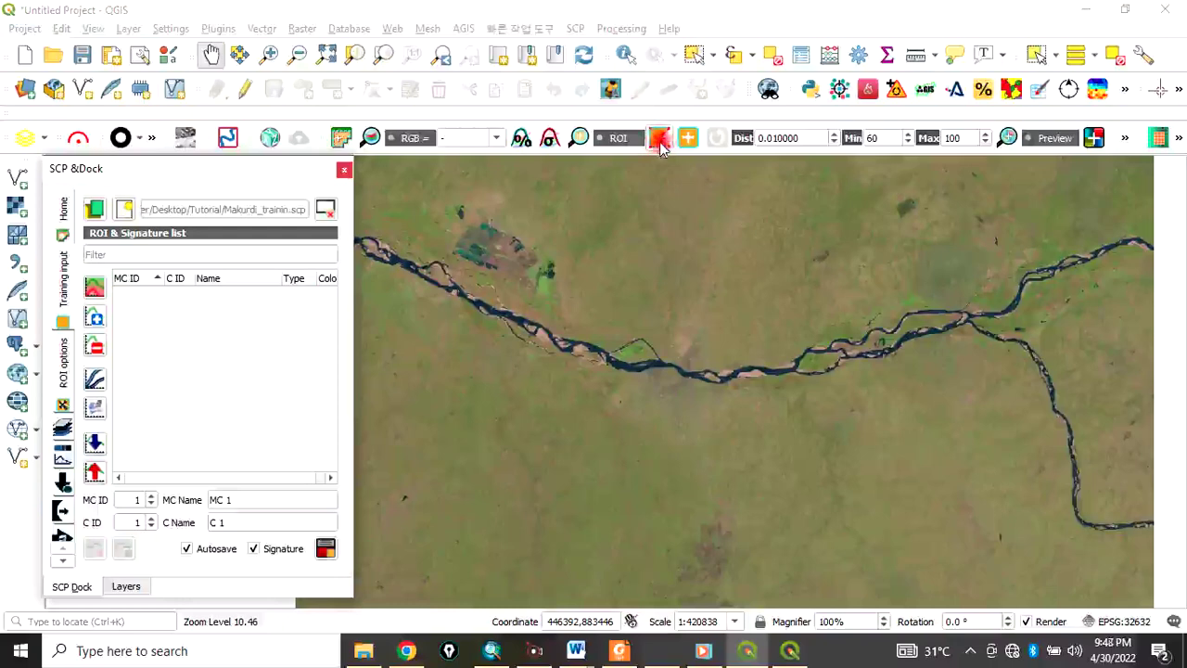
{"action": "left_click", "coordinate": [660, 144]}
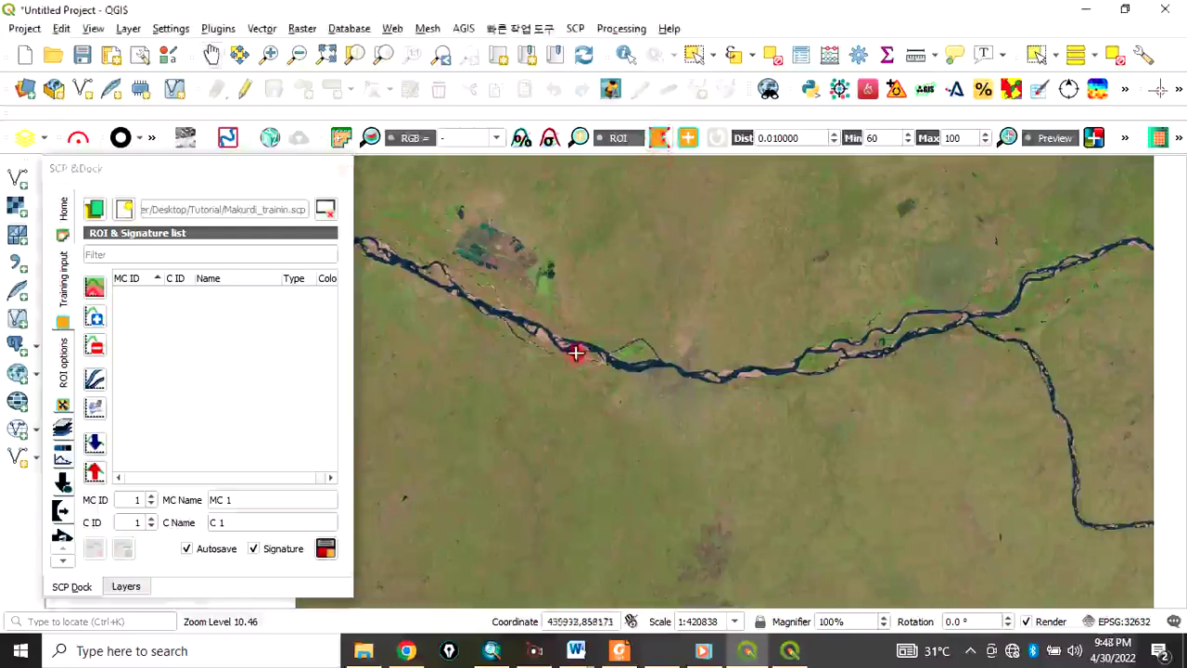
{"action": "scroll", "coordinate": [576, 347], "scroll_direction": "up", "scroll_amount": 1}
{"action": "scroll", "coordinate": [575, 347], "scroll_direction": "up", "scroll_amount": 2}
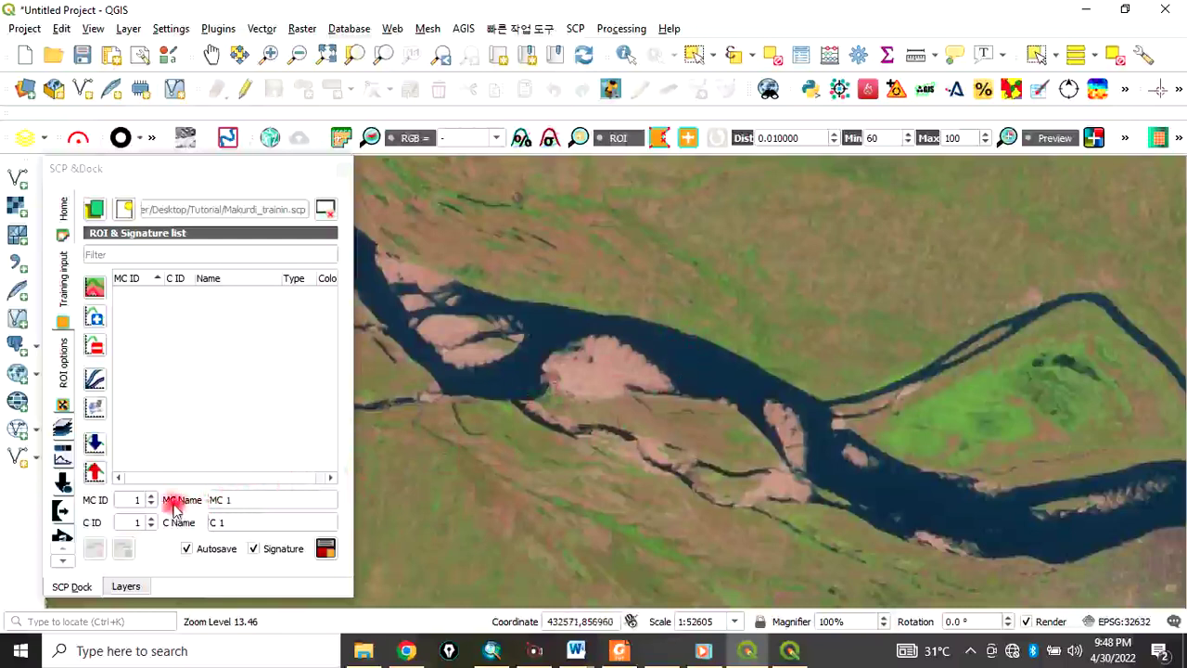
Set both the macroclass name and the class name to Water bodies, keeping ID 1 for each.
{"action": "triple_click", "coordinate": [220, 500]}
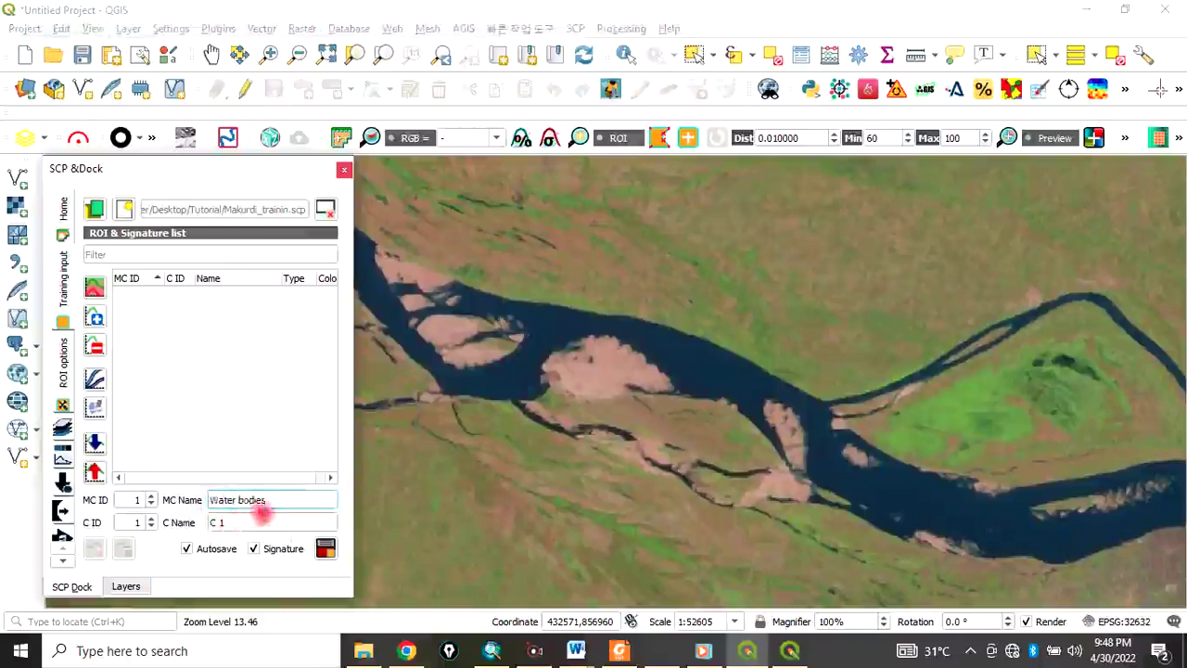
{"action": "left_click_drag", "start_coordinate": [264, 500], "coordinate": [215, 501]}
{"action": "key", "text": "ctrl+c"}
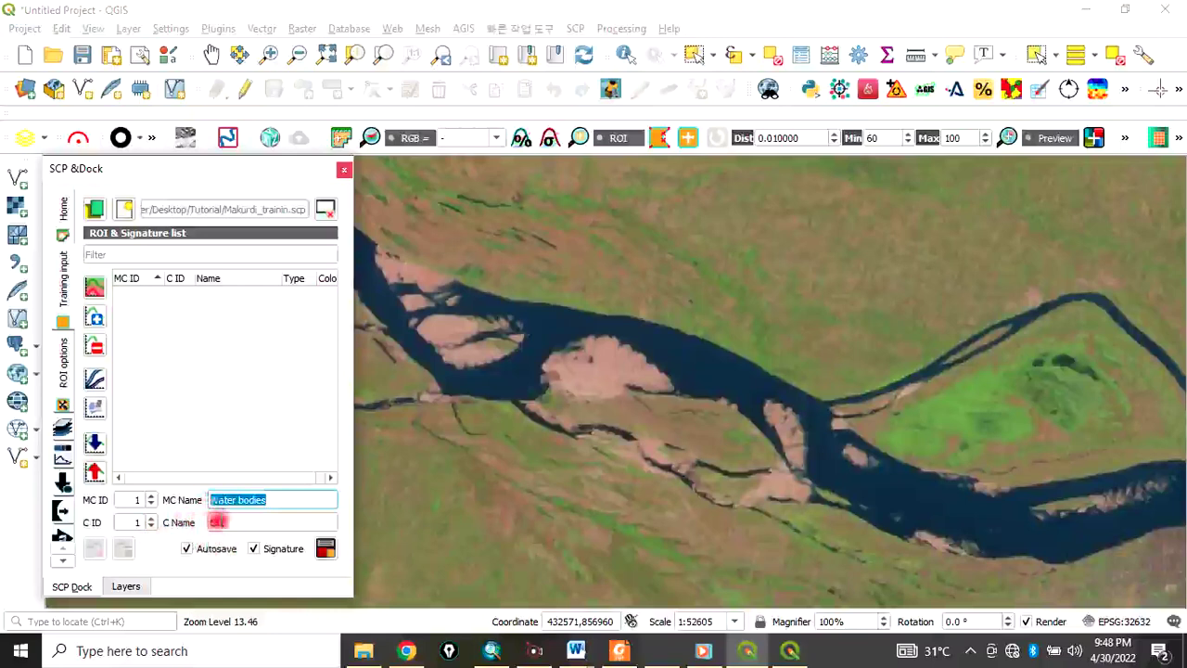
{"action": "left_click_drag", "start_coordinate": [222, 523], "coordinate": [210, 522]}
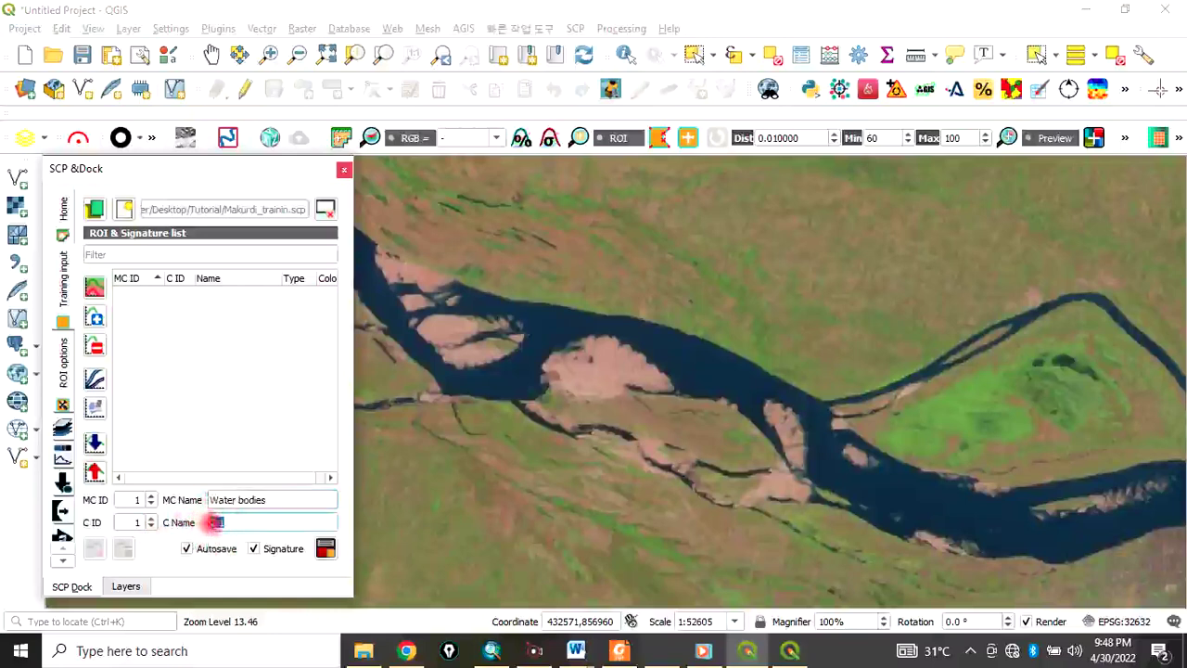
{"action": "key", "text": "ctrl+v"}
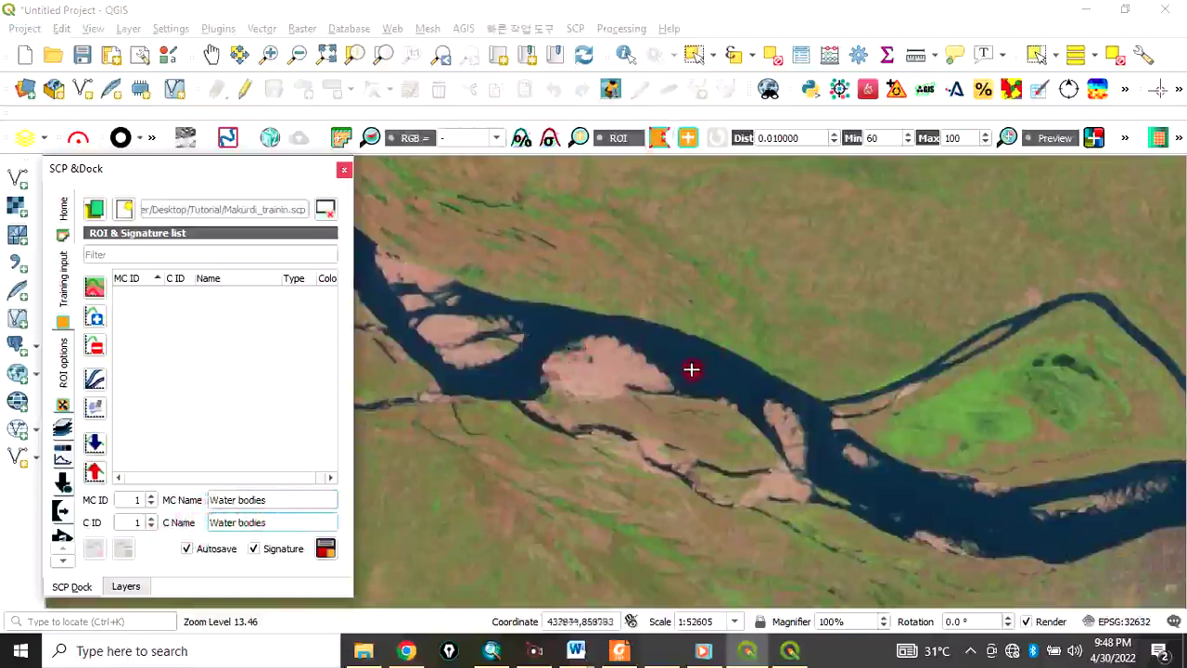
Outline two Water bodies ROI polygons on the wide river, one beside the large sandbar and one farther downstream.
{"action": "left_click", "coordinate": [679, 336]}
{"action": "left_click", "coordinate": [648, 342]}
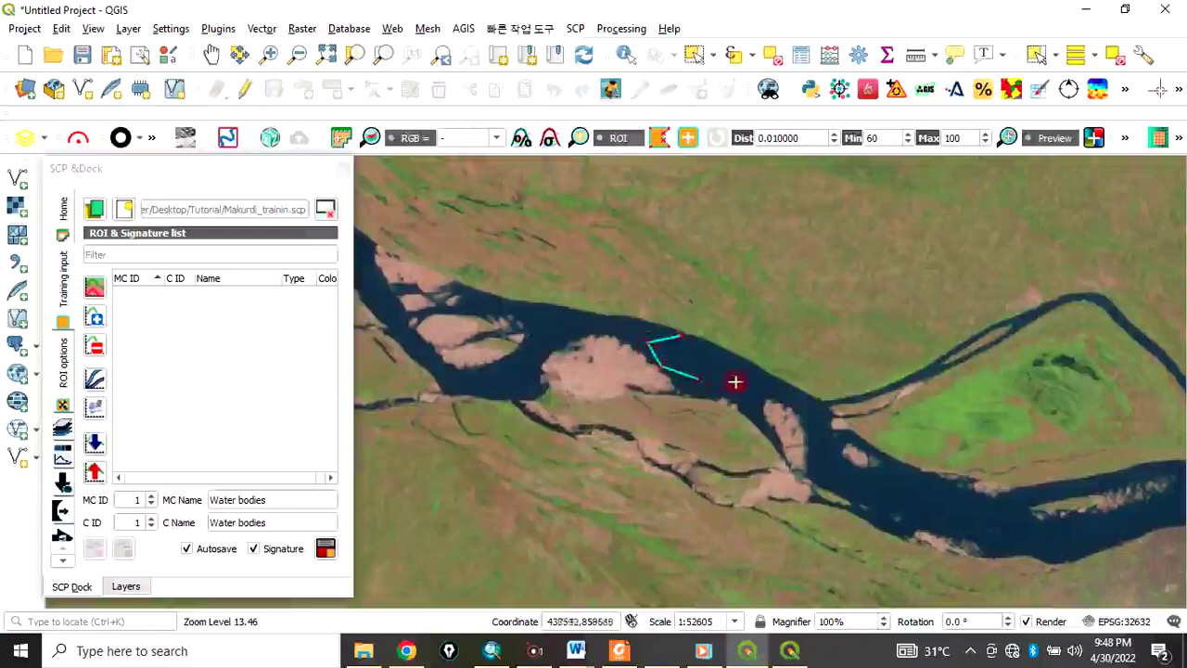
{"action": "right_click", "coordinate": [691, 342]}
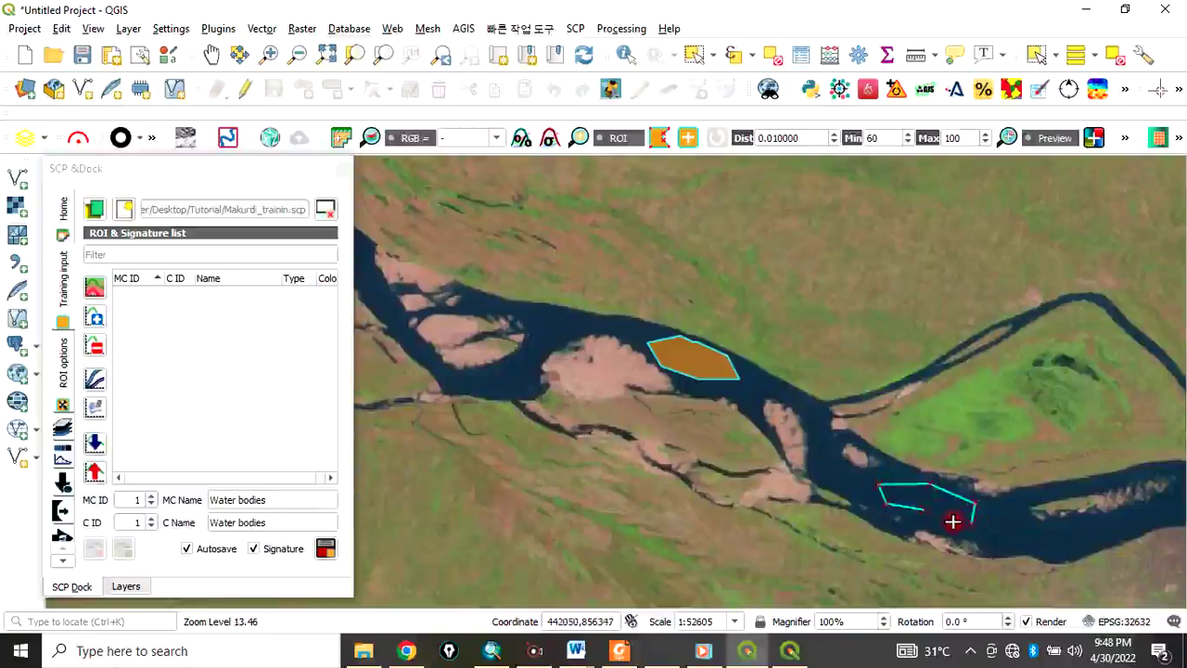
{"action": "right_click", "coordinate": [953, 521]}
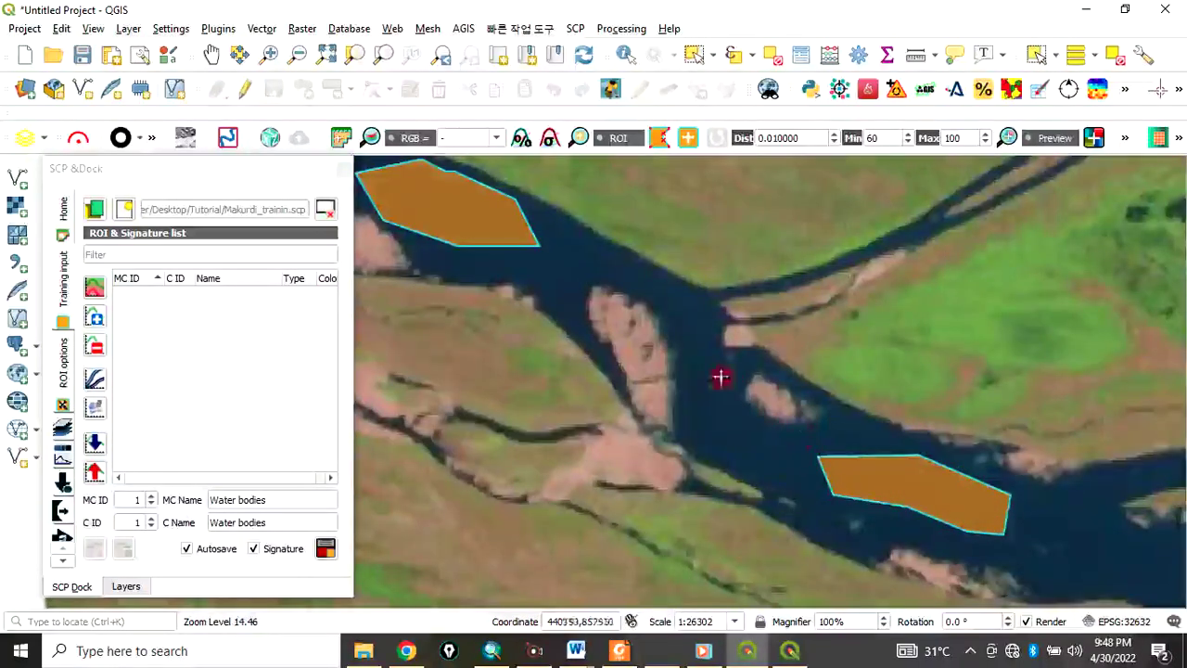
Outline another Water bodies polygon on the river bend farther east and save the drawn ROIs to the signature list.
{"action": "scroll", "coordinate": [721, 379], "scroll_direction": "down", "scroll_amount": 6}
{"action": "scroll", "coordinate": [804, 351], "scroll_direction": "up", "scroll_amount": 4}
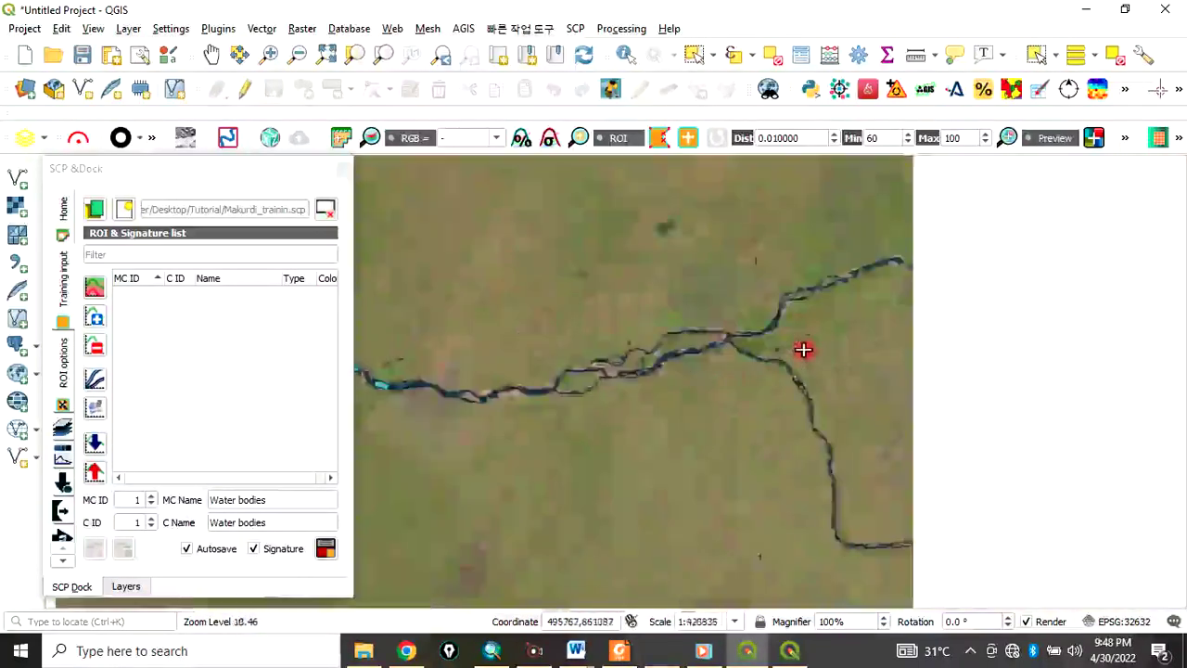
{"action": "scroll", "coordinate": [675, 257], "scroll_direction": "up", "scroll_amount": 1}
{"action": "scroll", "coordinate": [674, 258], "scroll_direction": "up", "scroll_amount": 1}
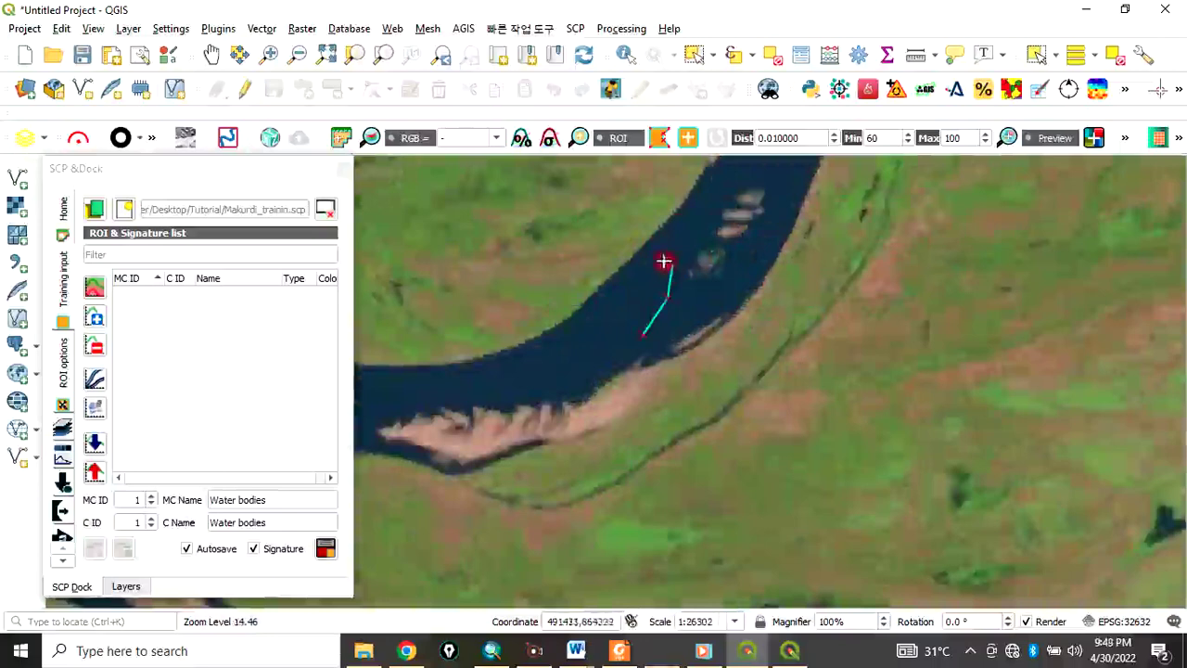
{"action": "left_click", "coordinate": [564, 345]}
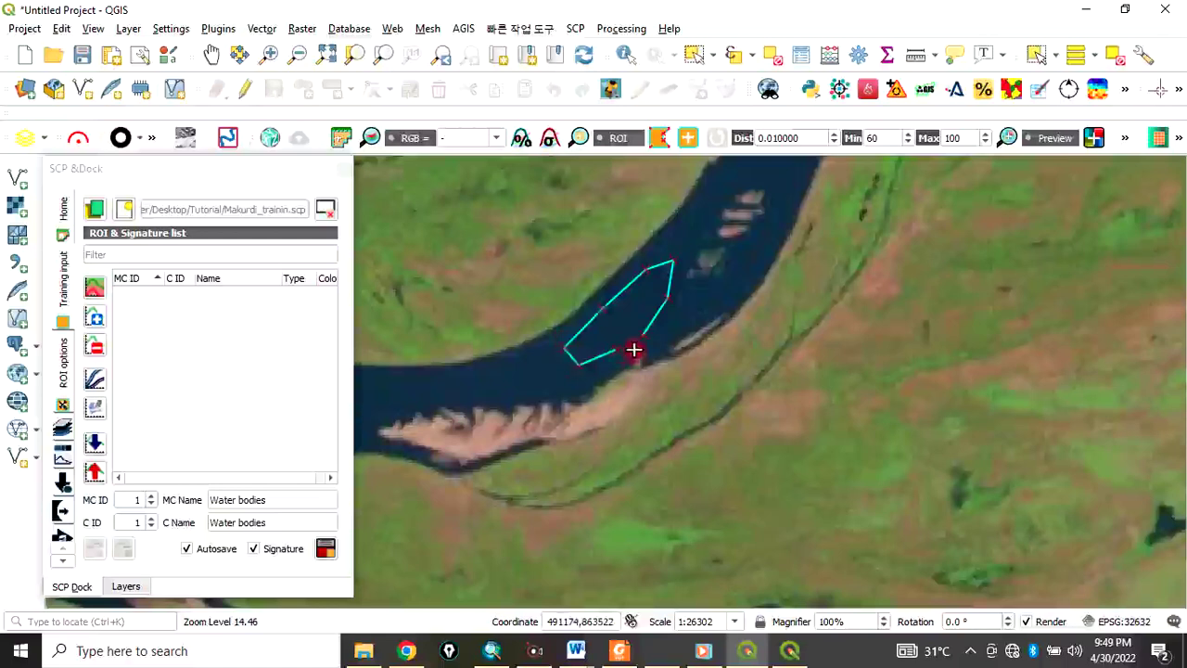
{"action": "right_click", "coordinate": [634, 350]}
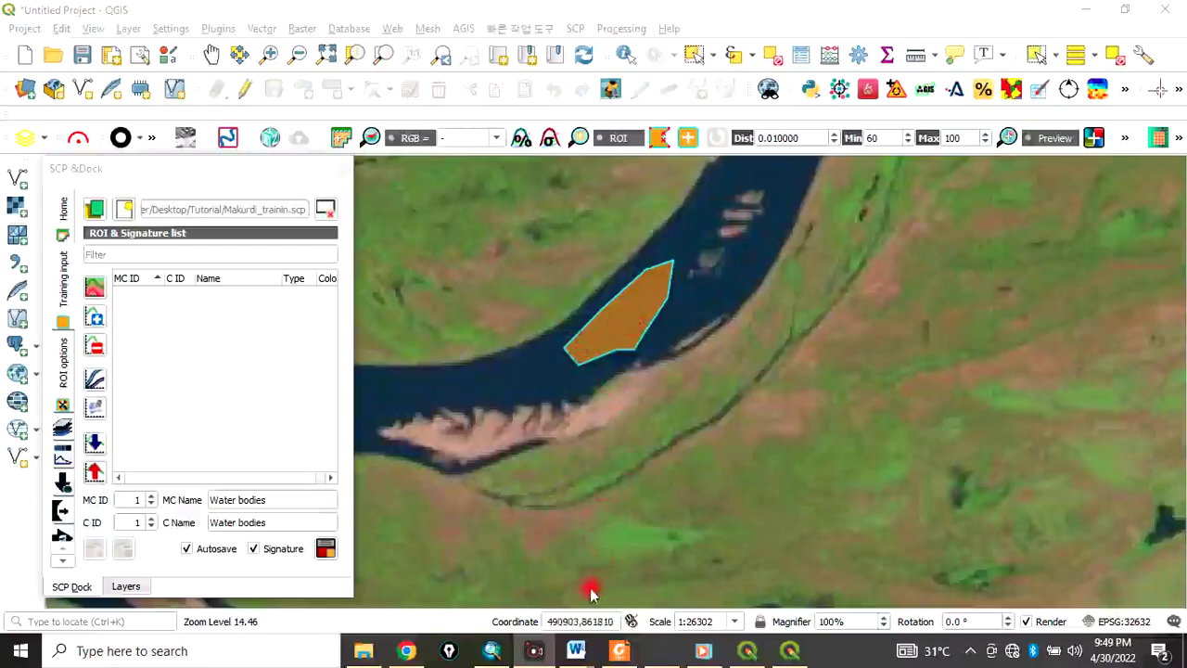
{"action": "scroll", "coordinate": [588, 592], "scroll_direction": "down", "scroll_amount": 4}
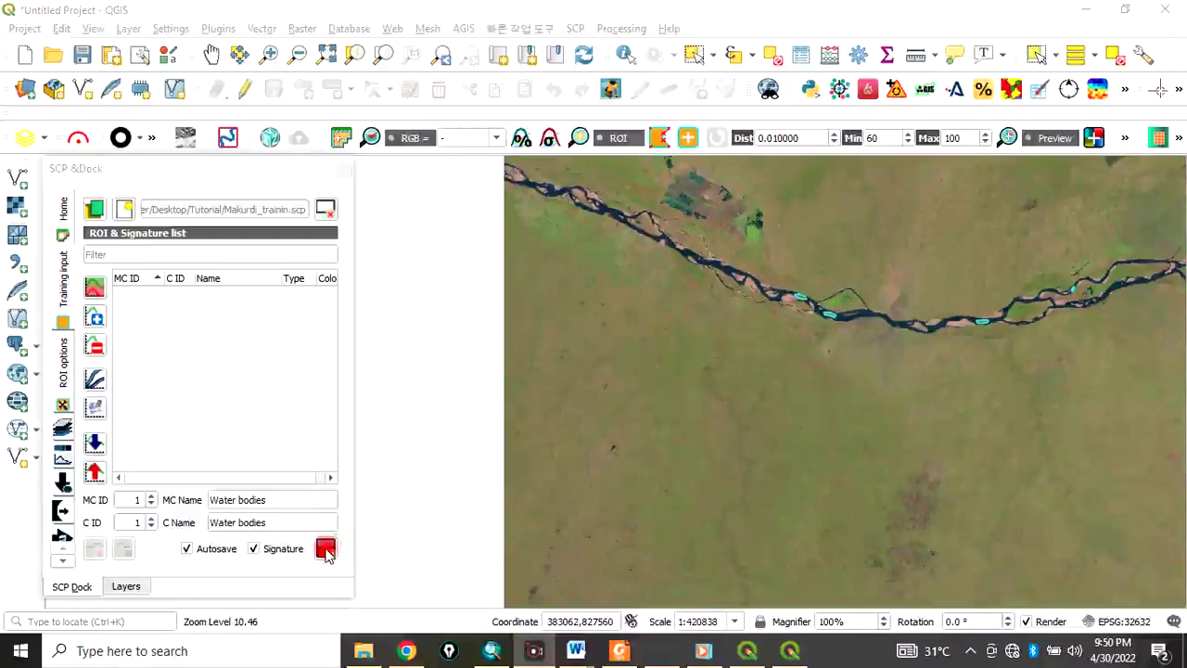
{"action": "left_click", "coordinate": [324, 550]}
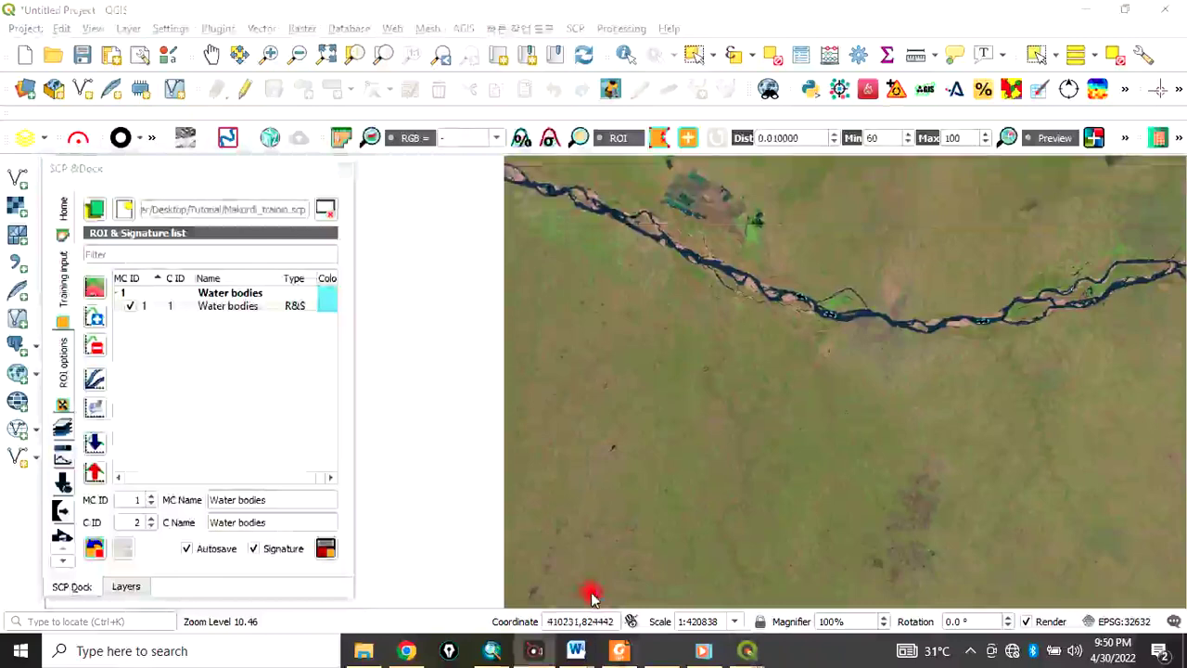
Set the macroclass ID to 2 and name both the macroclass and the class Bare Surface.
{"action": "scroll", "coordinate": [748, 285], "scroll_direction": "up", "scroll_amount": 3}
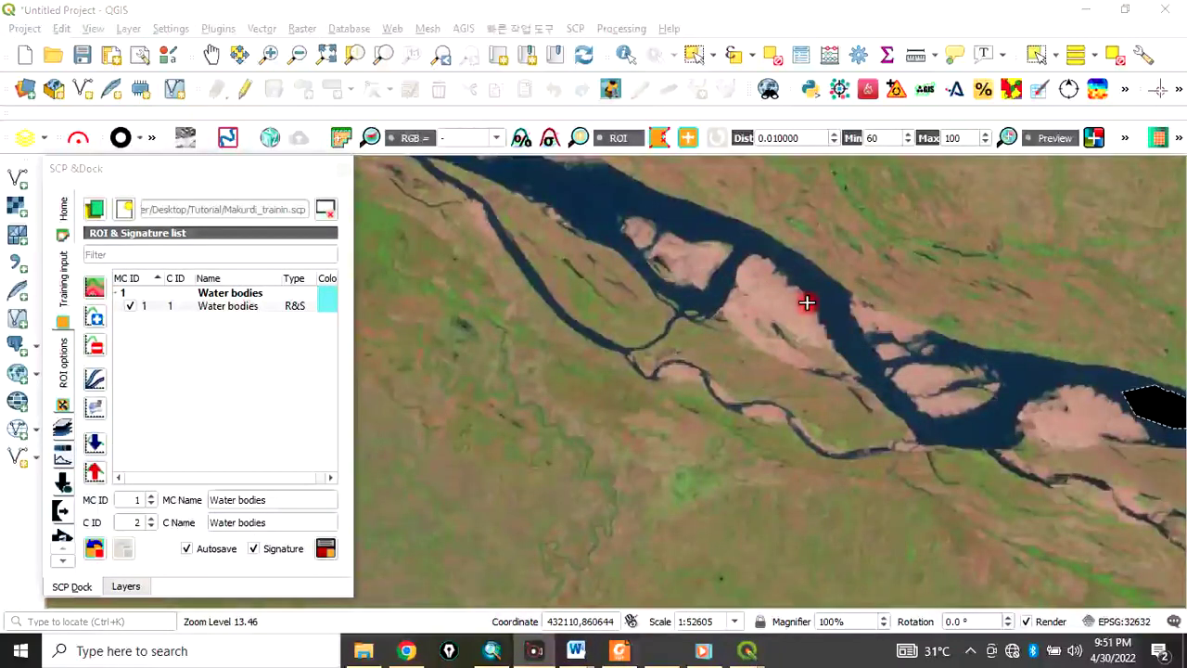
{"action": "scroll", "coordinate": [774, 295], "scroll_direction": "down", "scroll_amount": 1}
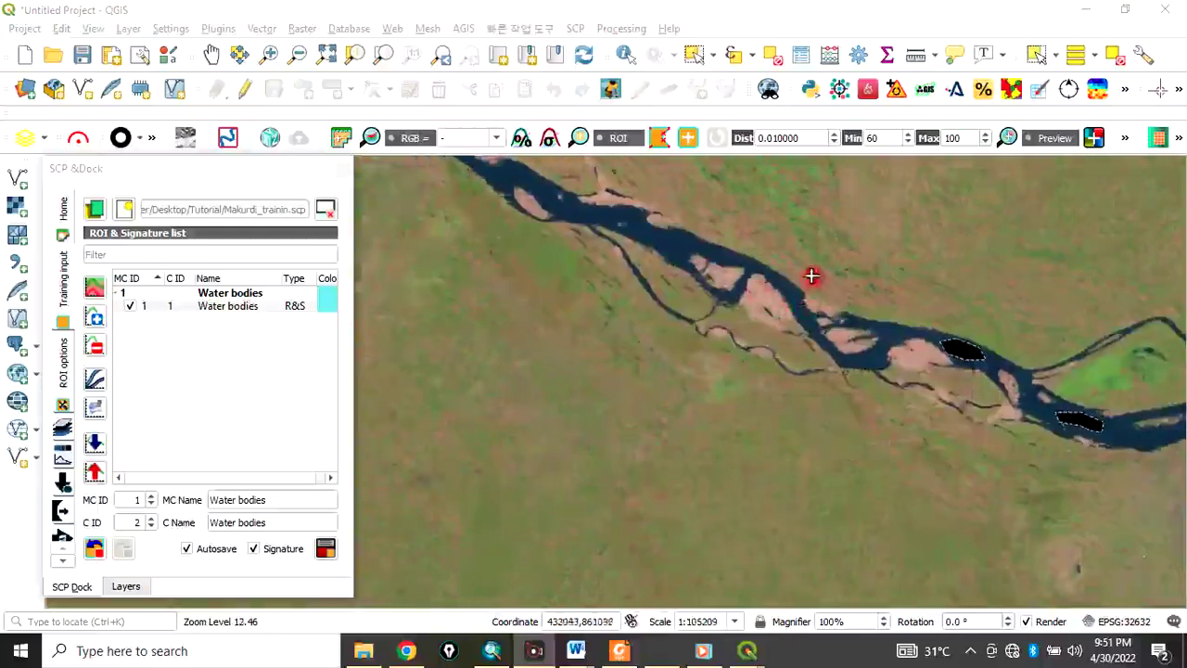
{"action": "scroll", "coordinate": [785, 297], "scroll_direction": "up", "scroll_amount": 1}
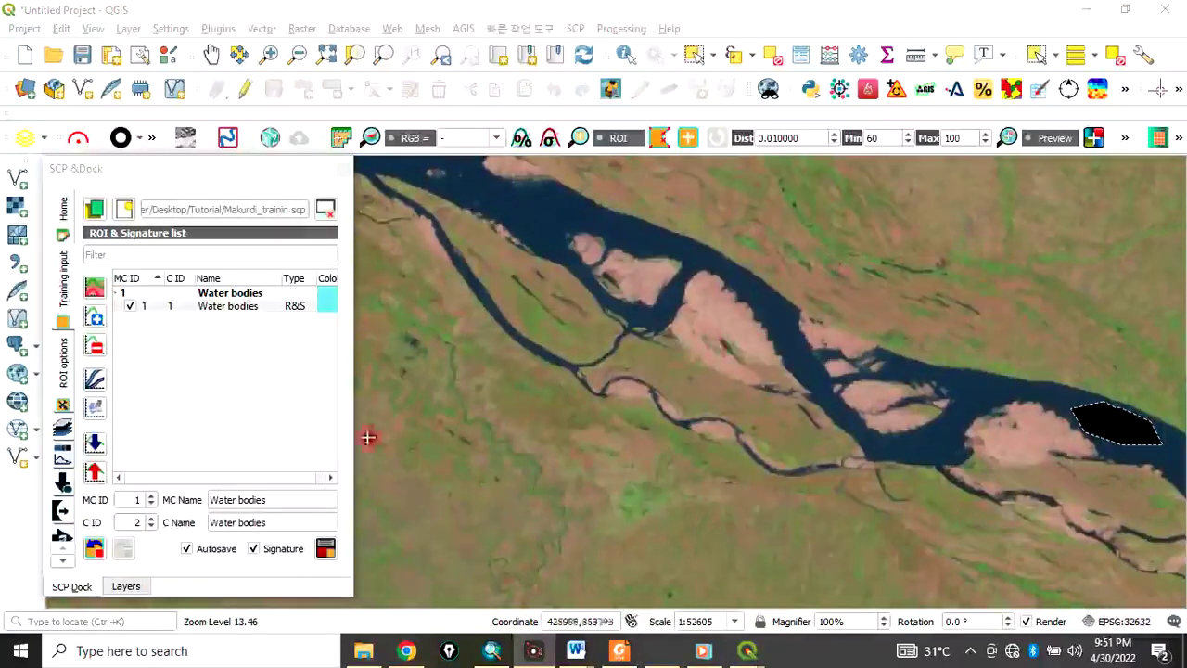
{"action": "left_click", "coordinate": [148, 496]}
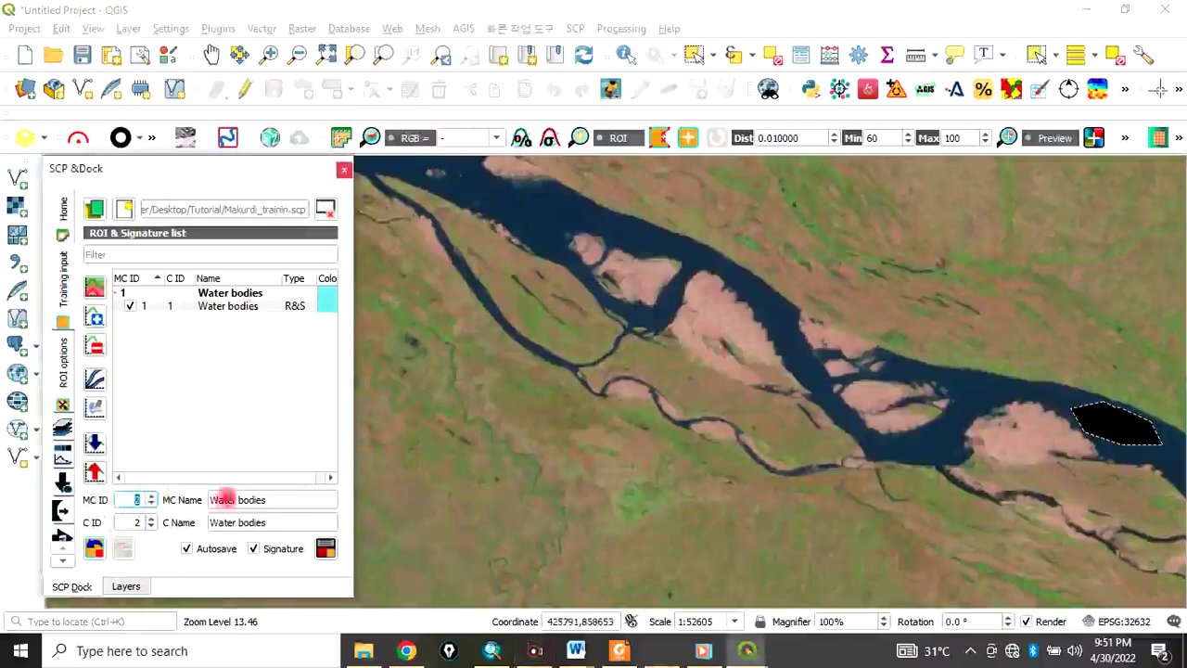
{"action": "left_click_drag", "start_coordinate": [278, 500], "coordinate": [209, 499]}
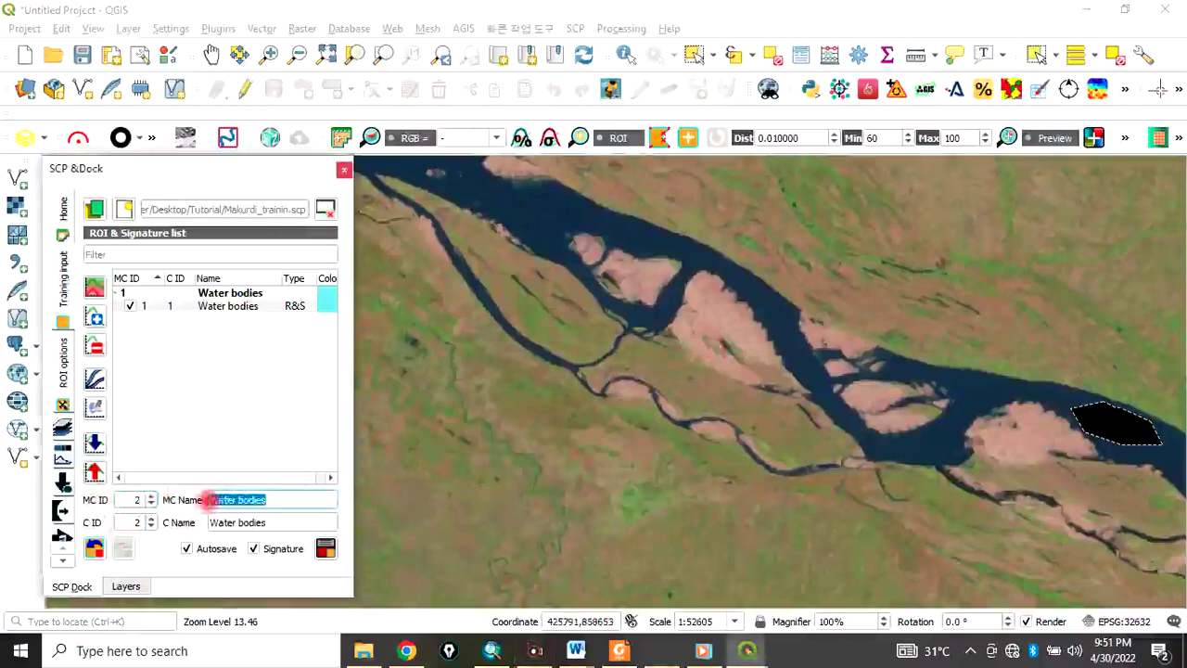
{"action": "key", "text": "BackSpace"}
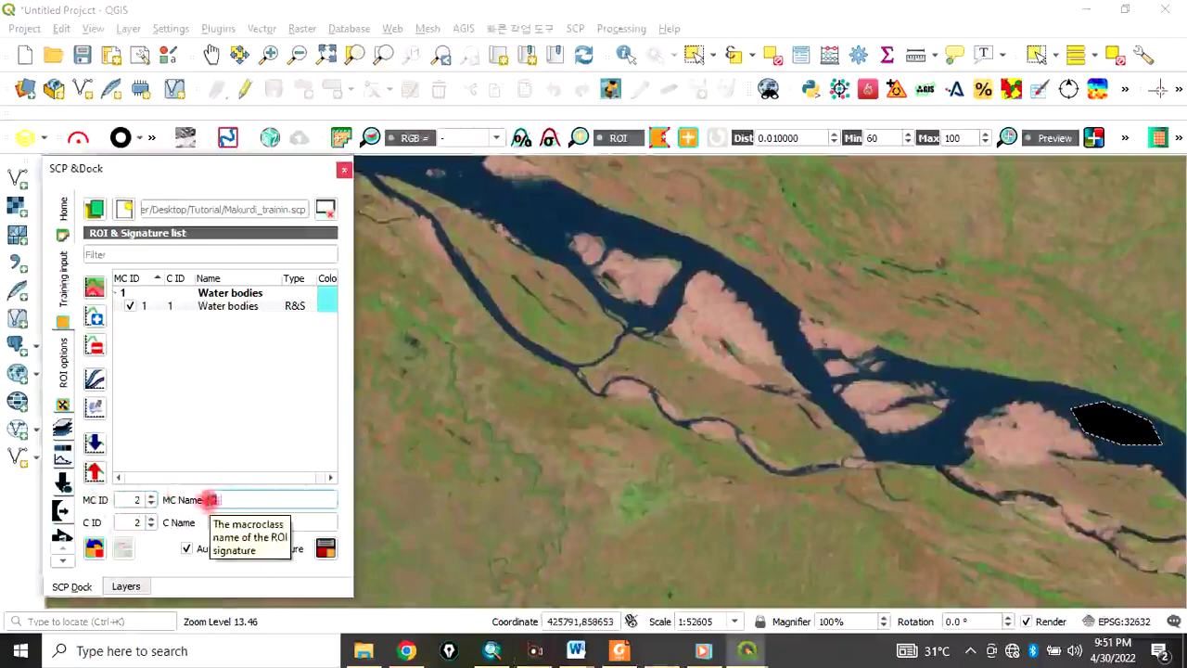
{"action": "type", "text": "Bare Surface"}
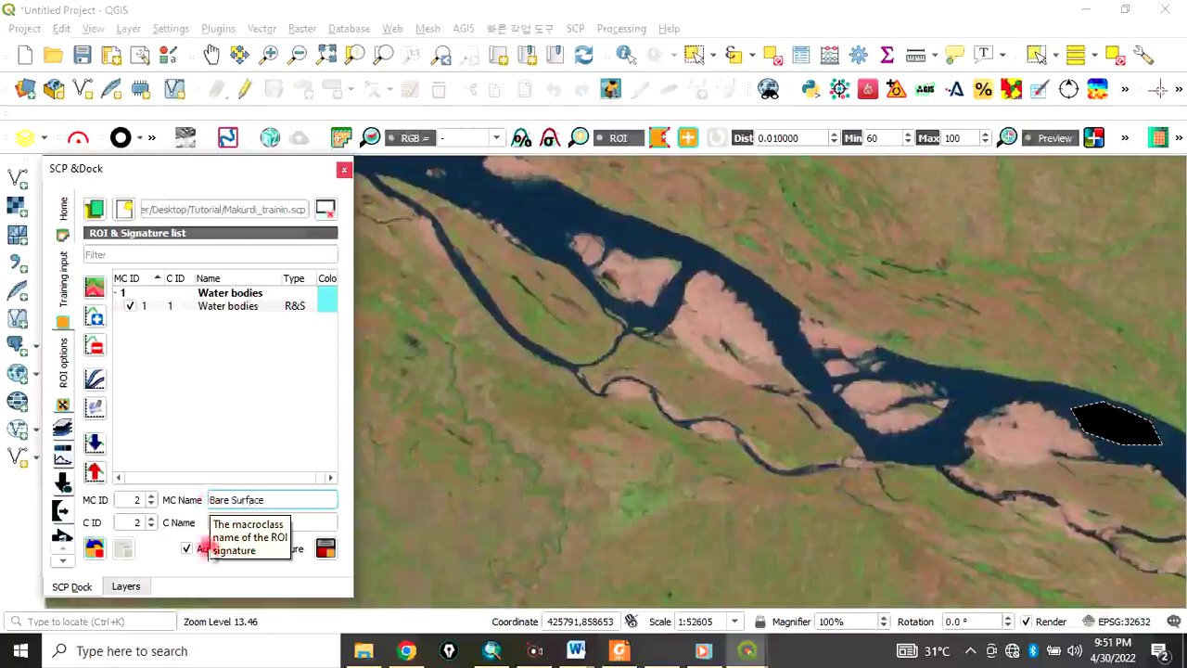
{"action": "left_click_drag", "start_coordinate": [268, 499], "coordinate": [204, 528]}
{"action": "type", "text": "Bare Surface"}
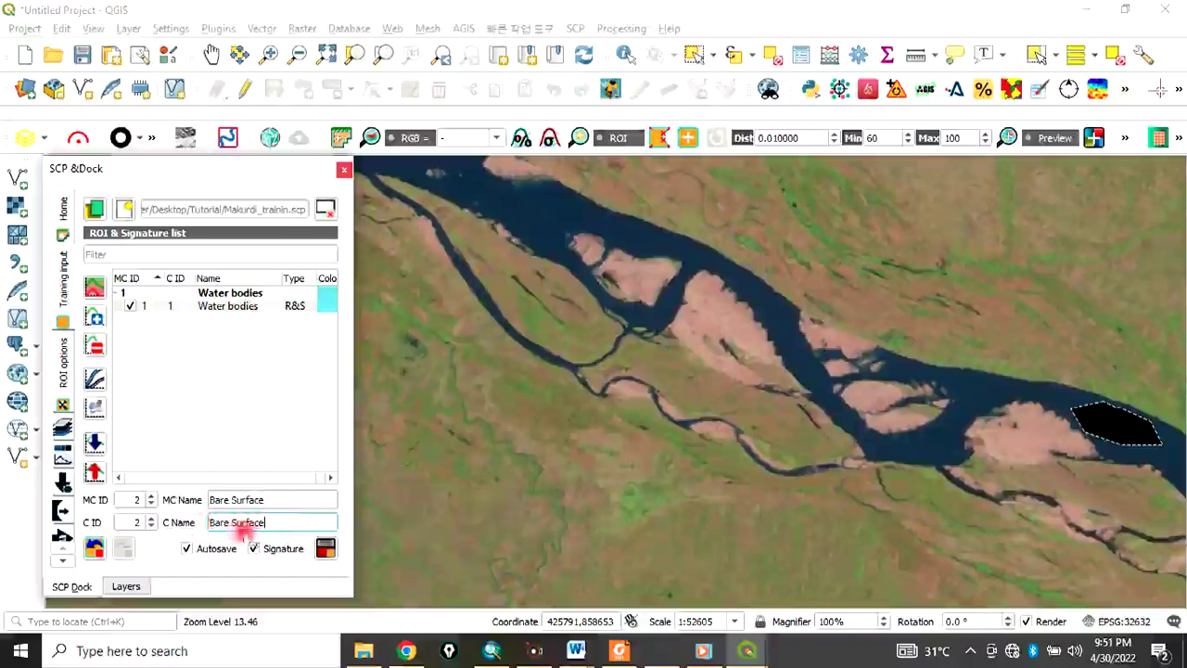
Outline a Bare Surface ROI polygon on the upper part of the elongated sandbar south of the main river channel.
{"action": "left_click", "coordinate": [746, 337]}
{"action": "left_click", "coordinate": [740, 316]}
{"action": "left_click", "coordinate": [705, 288]}
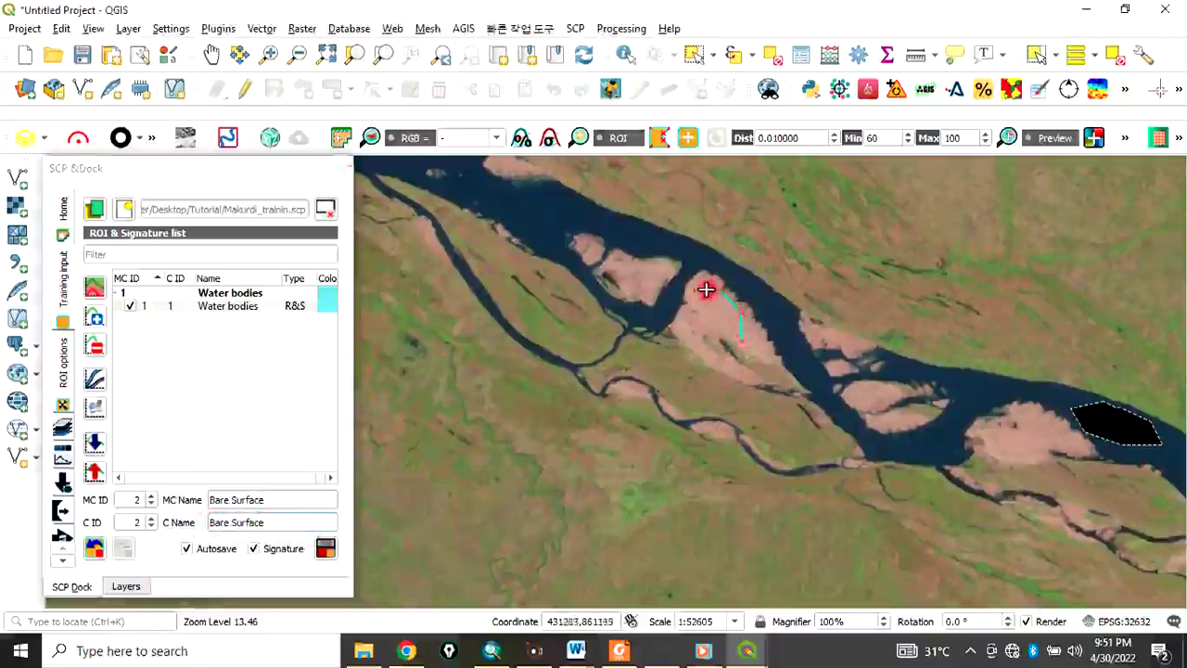
{"action": "left_click", "coordinate": [682, 326]}
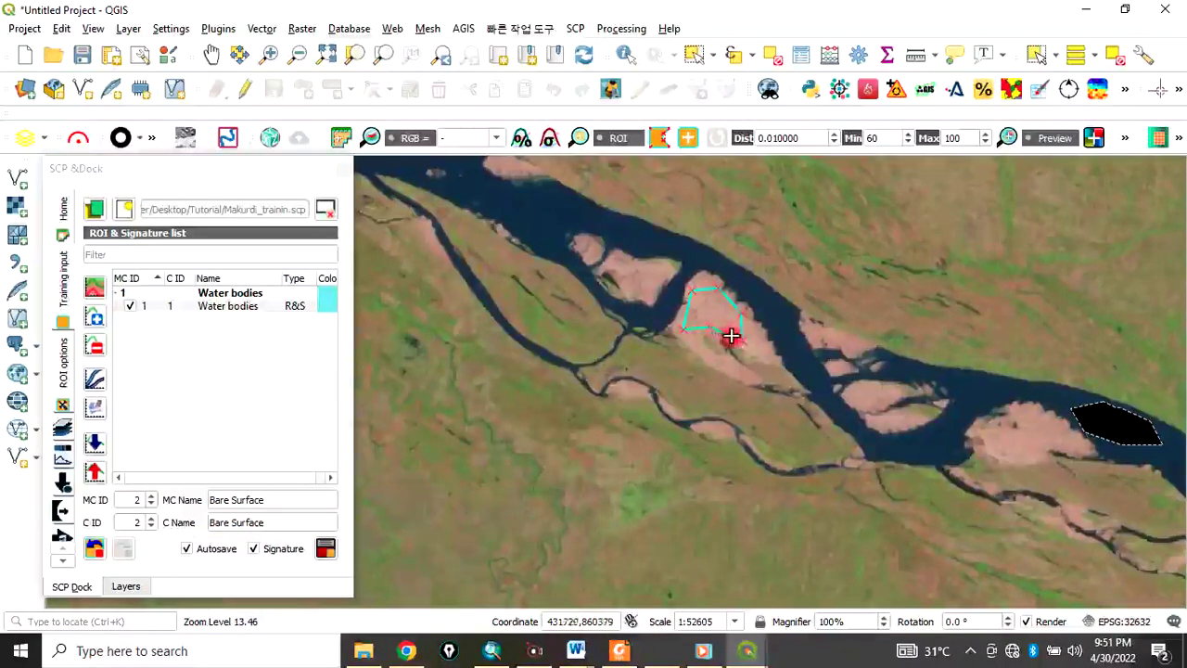
{"action": "right_click", "coordinate": [733, 336]}
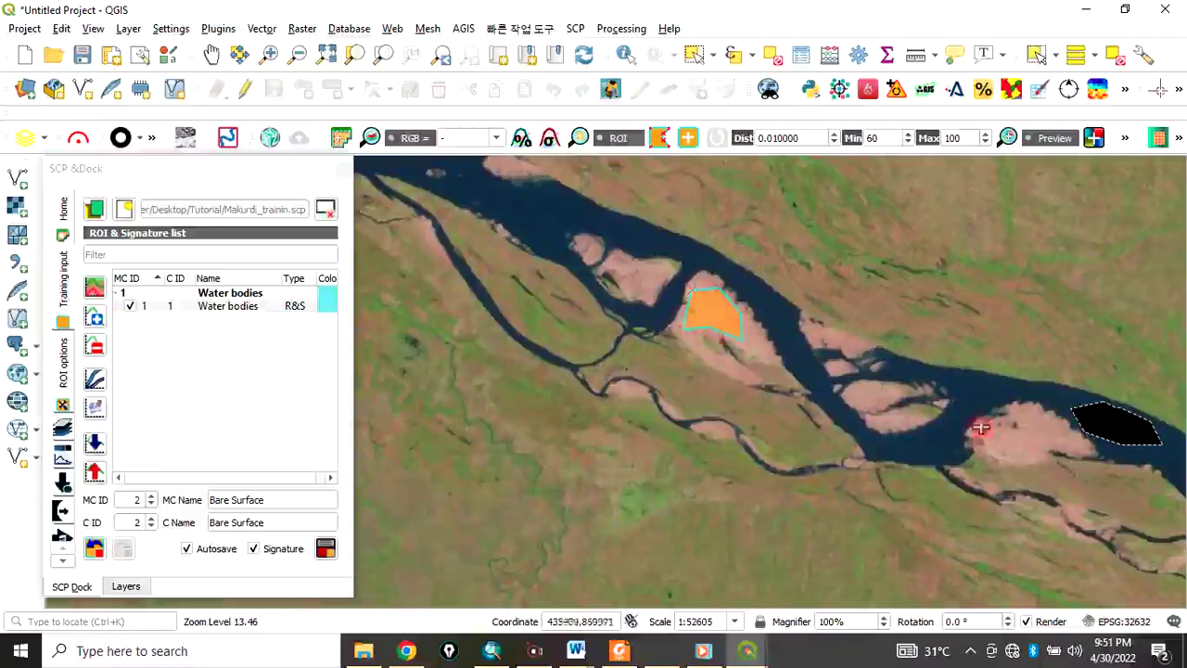
Outline a second Bare Surface polygon on the large sandbar next to the westernmost saved Water bodies sample.
{"action": "left_click", "coordinate": [1033, 455]}
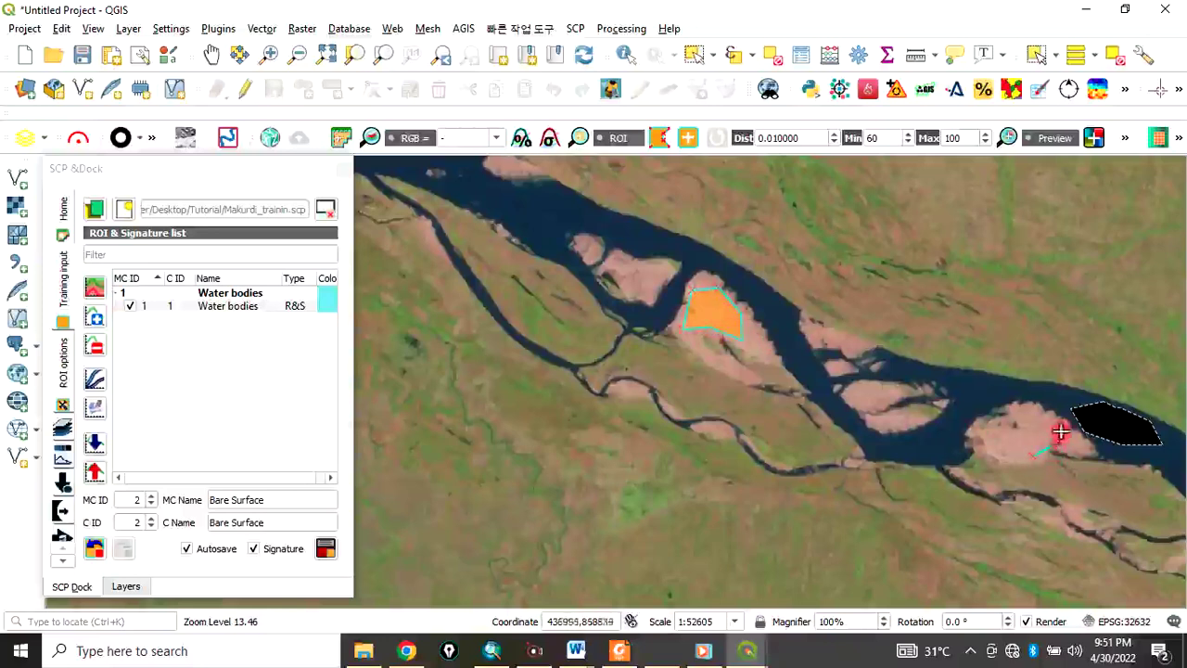
{"action": "left_click", "coordinate": [1057, 426]}
{"action": "left_click", "coordinate": [996, 445]}
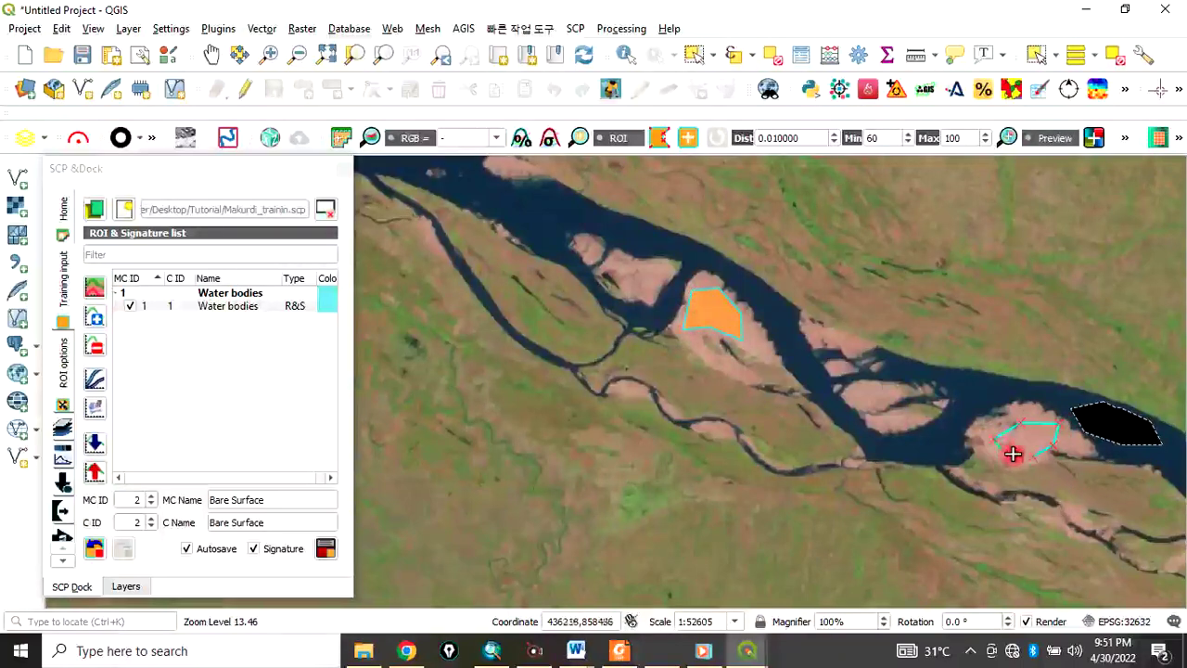
{"action": "right_click", "coordinate": [1023, 456]}
Outline a Bare Surface polygon on the northern sandbar far upstream and save the drawn ROIs to the signature list.
{"action": "scroll", "coordinate": [882, 417], "scroll_direction": "up", "scroll_amount": 1}
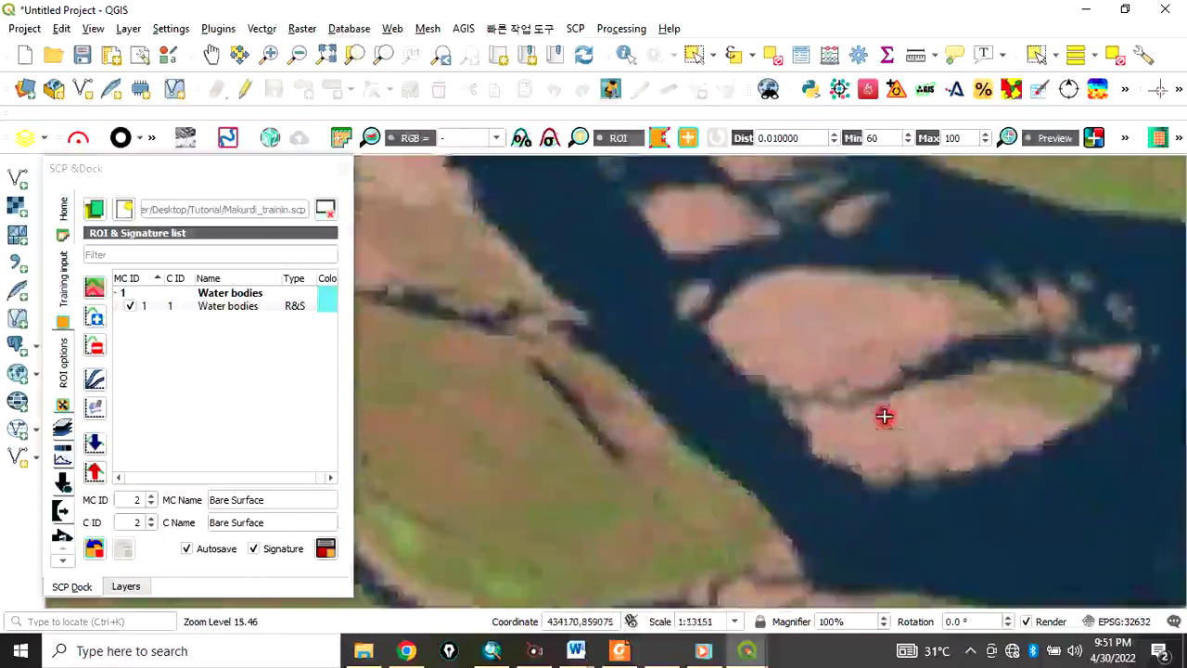
{"action": "scroll", "coordinate": [872, 417], "scroll_direction": "down", "scroll_amount": 3}
{"action": "scroll", "coordinate": [468, 195], "scroll_direction": "down", "scroll_amount": 2}
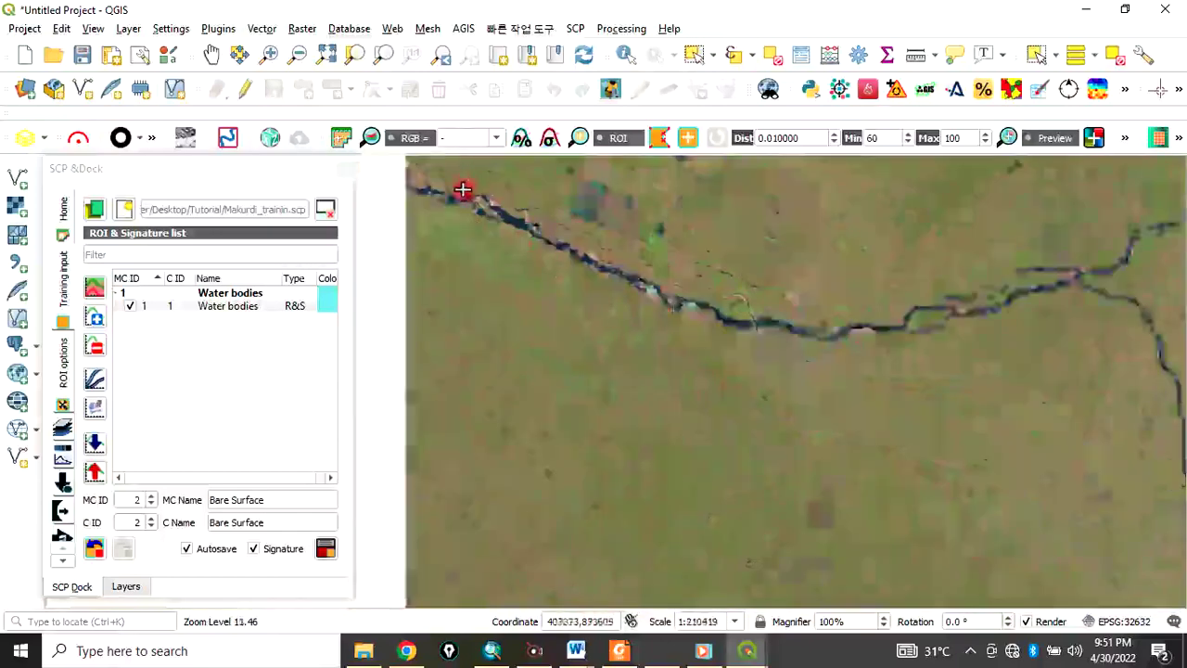
{"action": "scroll", "coordinate": [476, 199], "scroll_direction": "up", "scroll_amount": 4}
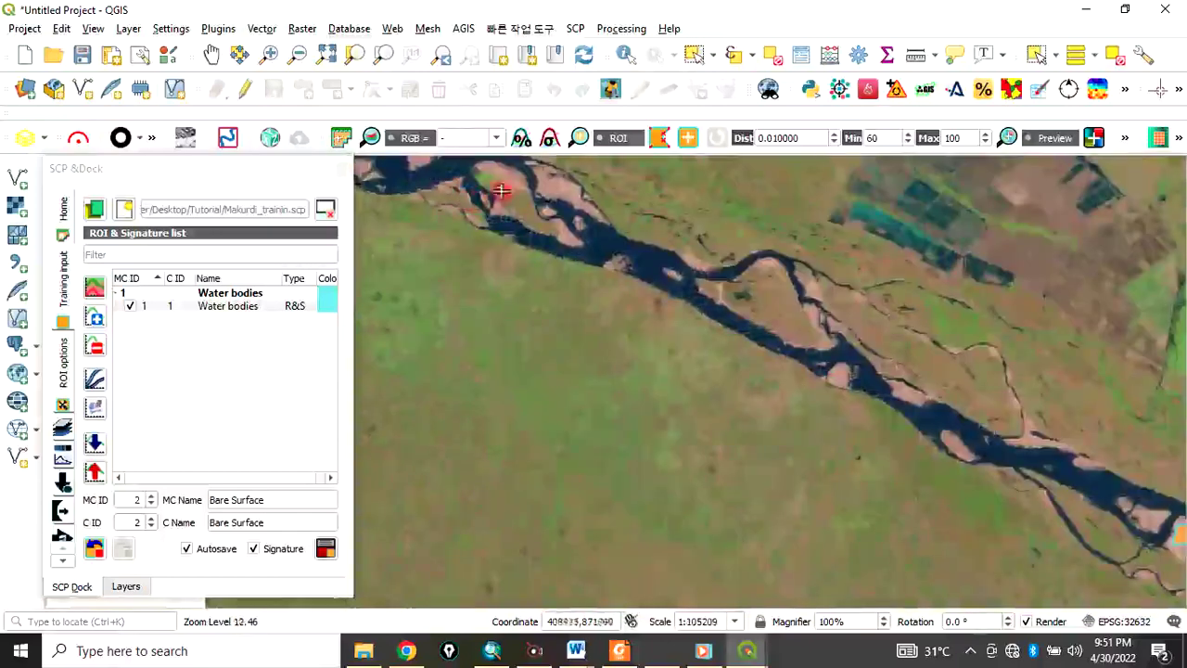
{"action": "scroll", "coordinate": [568, 190], "scroll_direction": "up", "scroll_amount": 1}
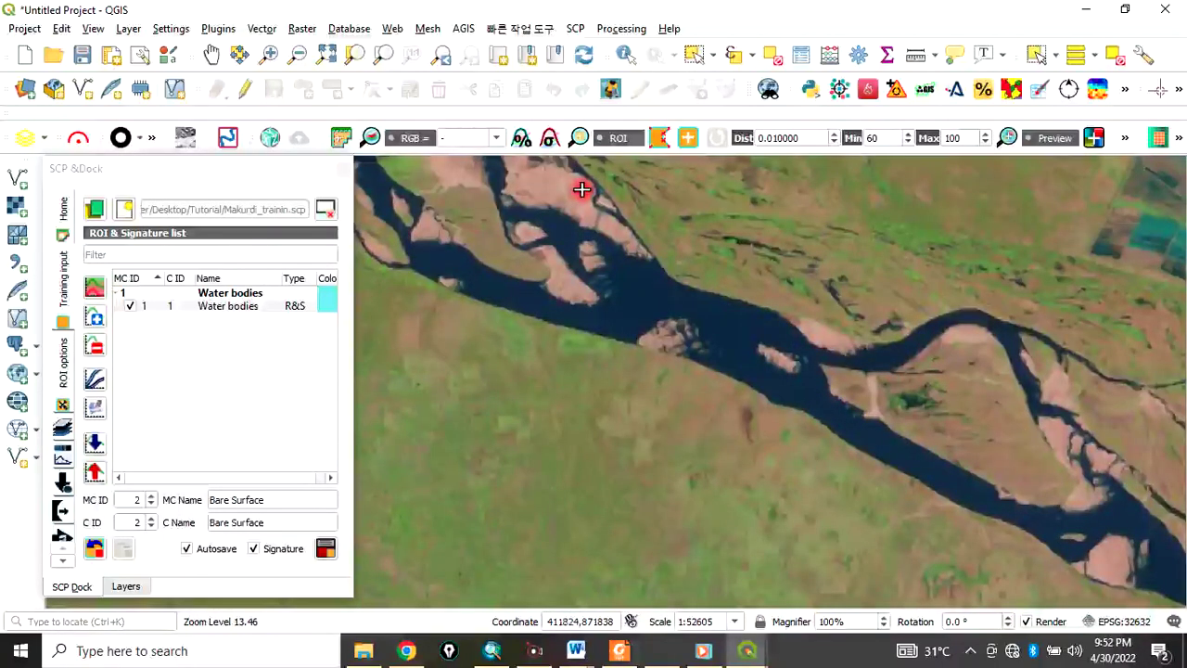
{"action": "left_click", "coordinate": [582, 190]}
{"action": "left_click", "coordinate": [553, 173]}
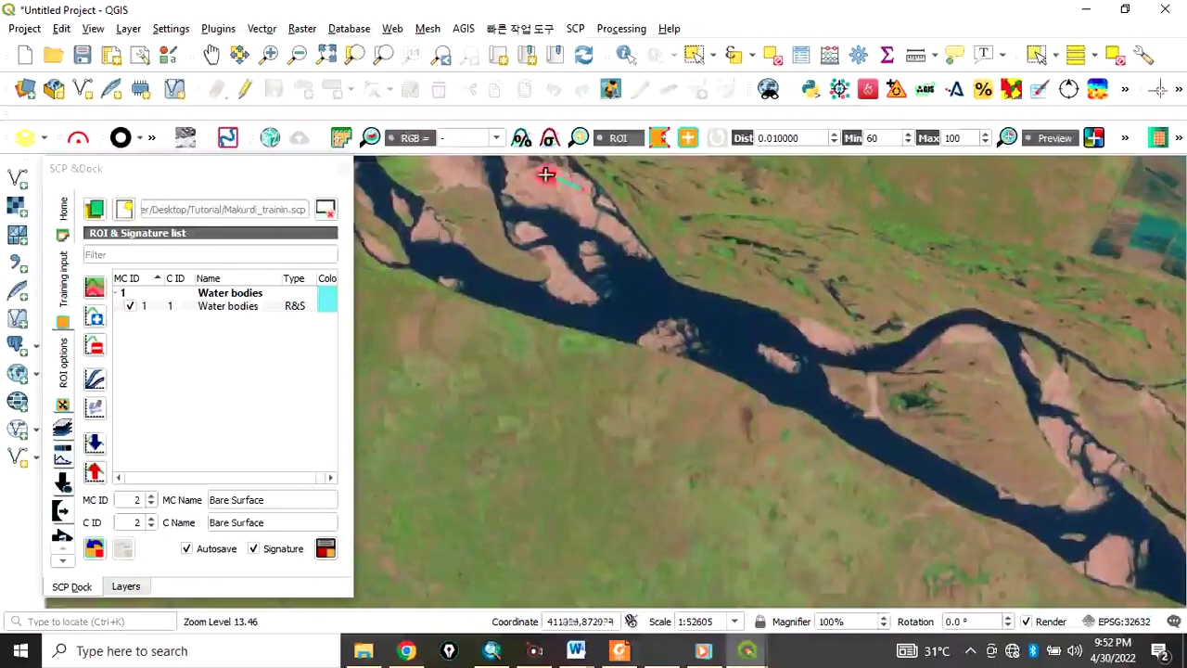
{"action": "left_click", "coordinate": [522, 176]}
{"action": "left_click", "coordinate": [513, 195]}
{"action": "left_click", "coordinate": [553, 200]}
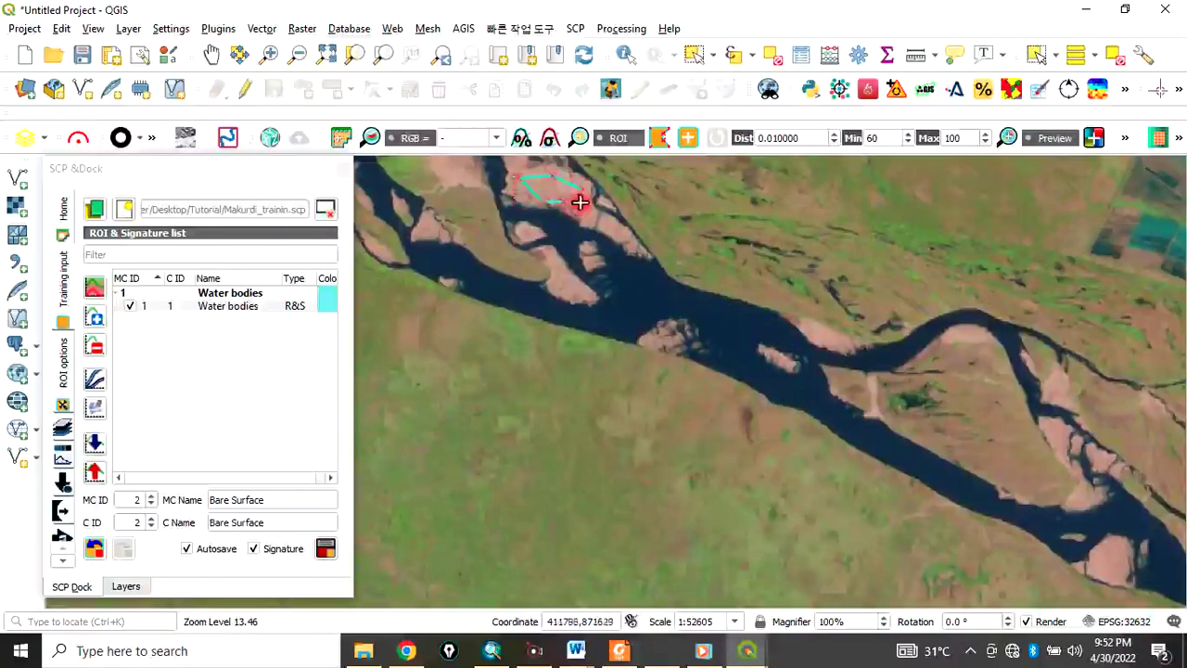
{"action": "right_click", "coordinate": [579, 202]}
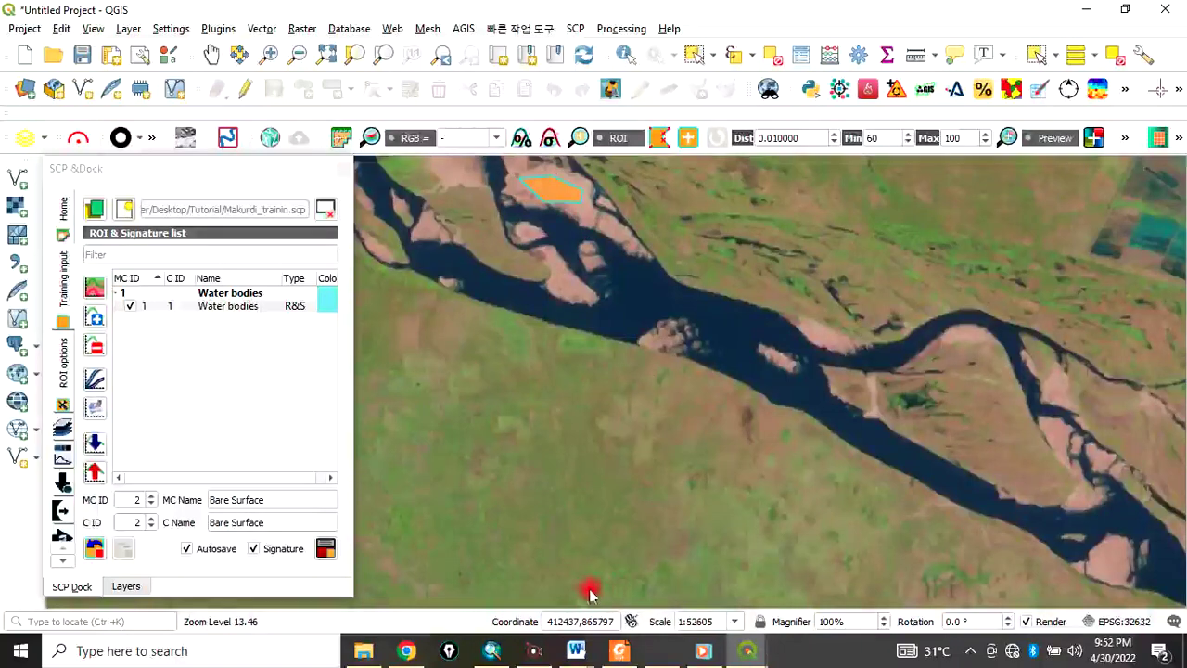
{"action": "scroll", "coordinate": [592, 592], "scroll_direction": "down", "scroll_amount": 3}
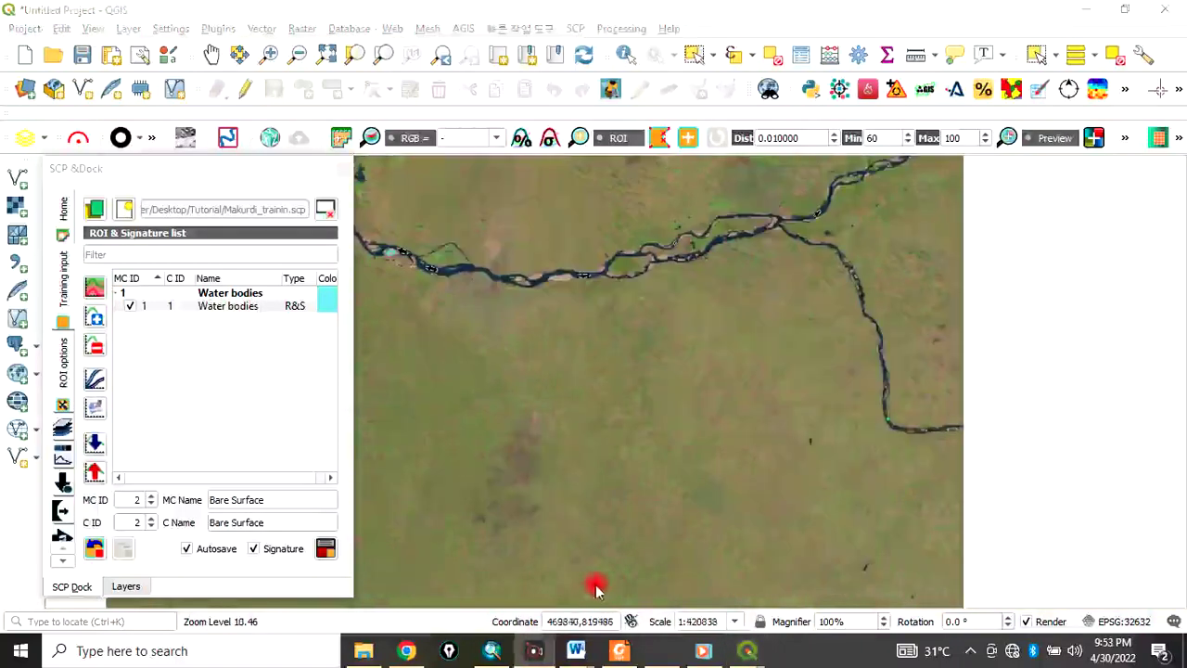
{"action": "left_click", "coordinate": [324, 550]}
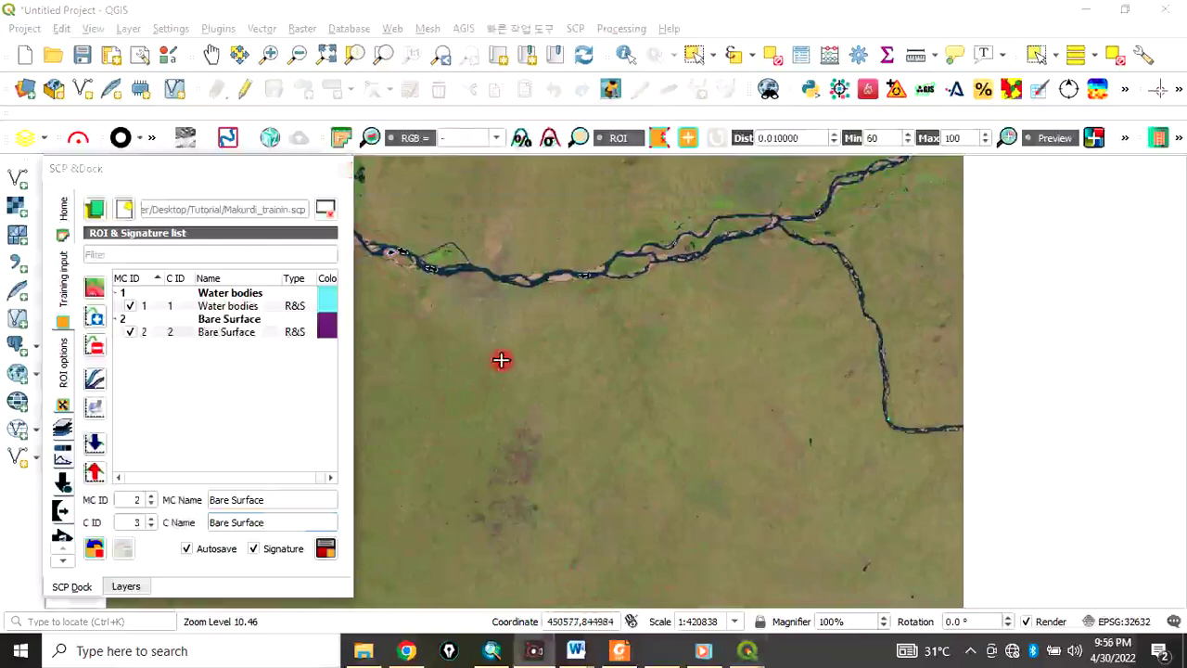
Set the macroclass ID to 3 and name both the macroclass and the class Settlement.
{"action": "scroll", "coordinate": [501, 360], "scroll_direction": "up", "scroll_amount": 1}
{"action": "scroll", "coordinate": [506, 354], "scroll_direction": "up", "scroll_amount": 1}
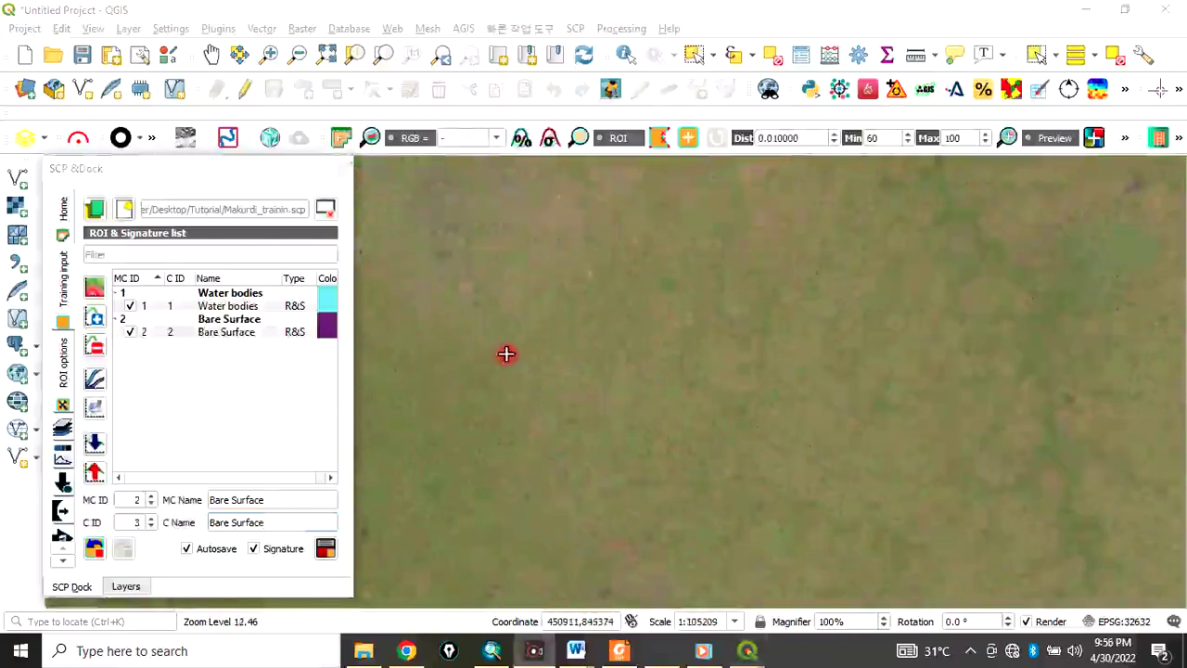
{"action": "scroll", "coordinate": [519, 340], "scroll_direction": "down", "scroll_amount": 1}
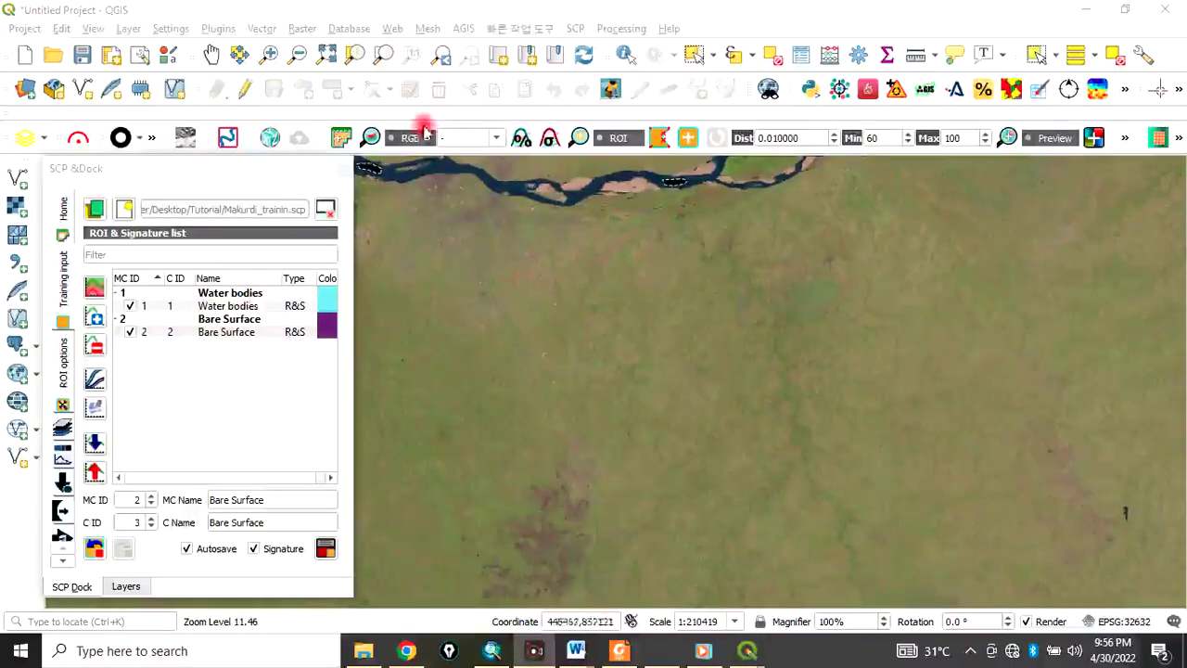
{"action": "scroll", "coordinate": [442, 187], "scroll_direction": "up", "scroll_amount": 3}
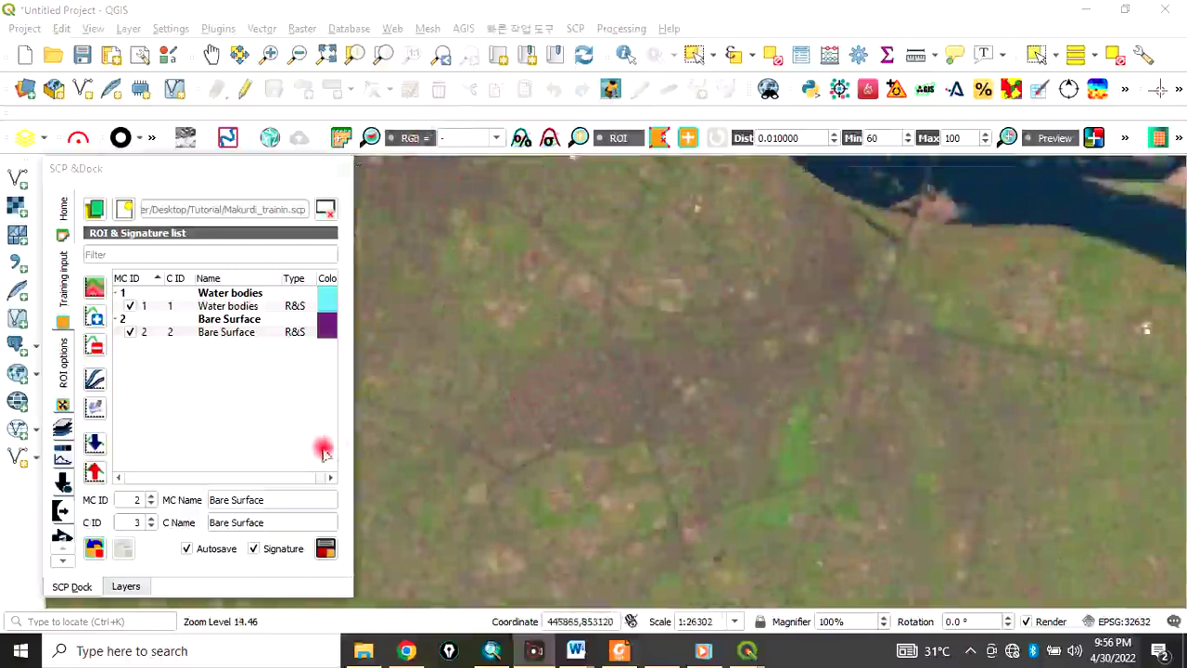
{"action": "left_click", "coordinate": [152, 498]}
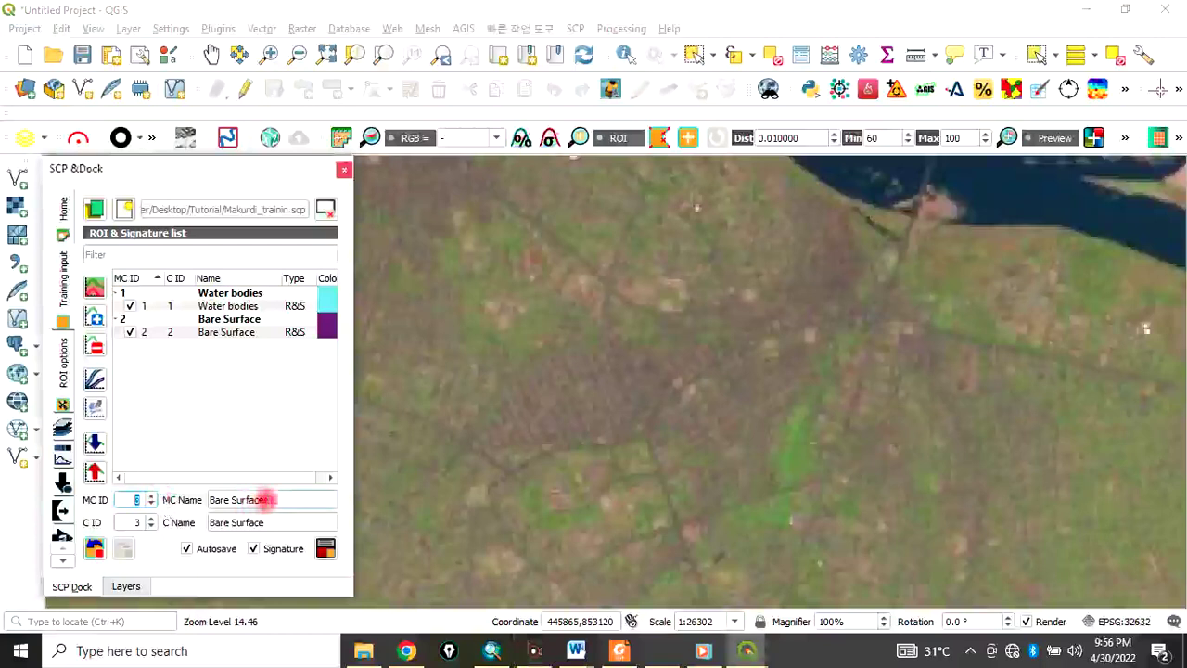
{"action": "left_click_drag", "start_coordinate": [267, 500], "coordinate": [209, 500]}
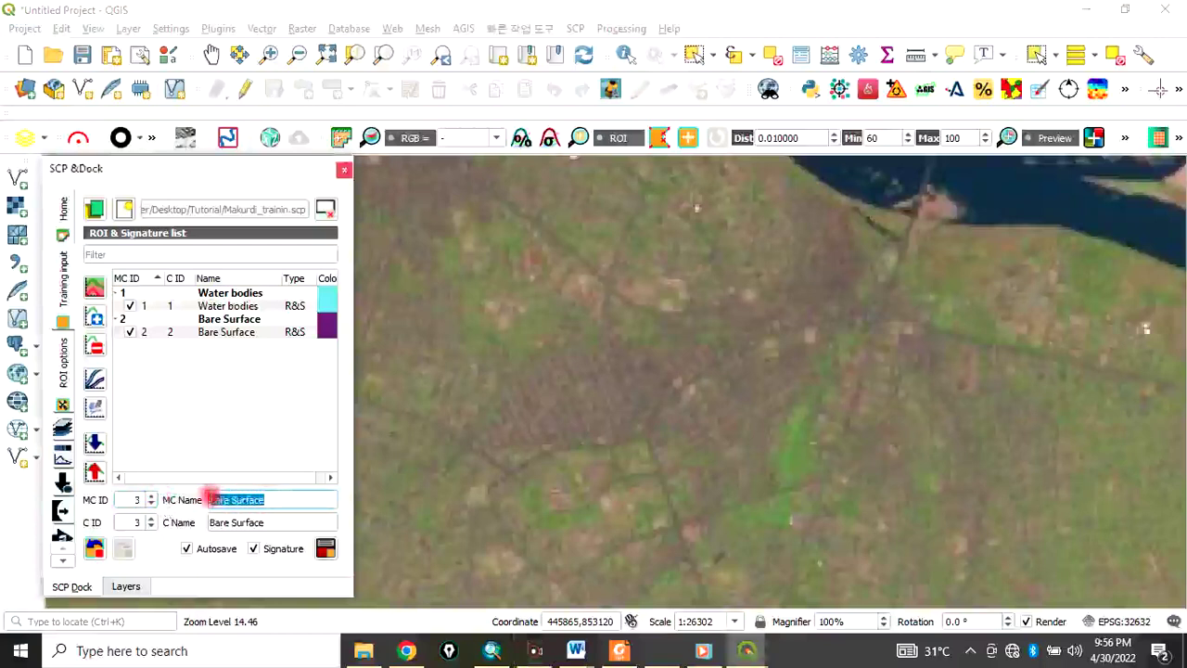
{"action": "key", "text": "BackSpace"}
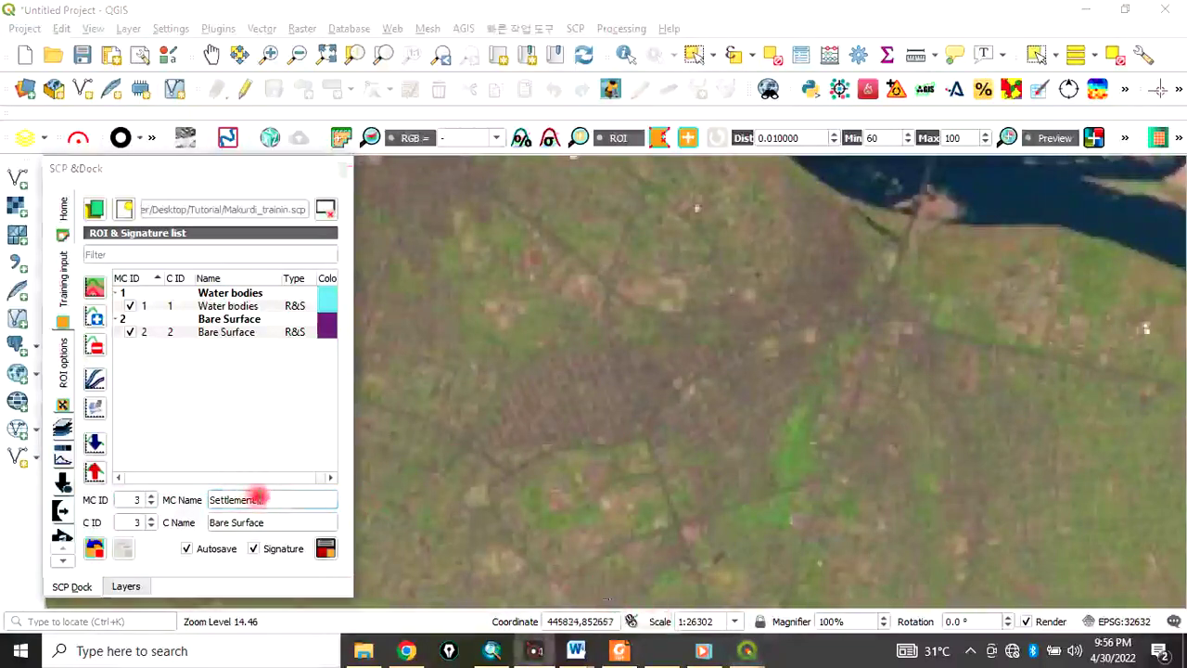
{"action": "left_click_drag", "start_coordinate": [257, 500], "coordinate": [206, 522]}
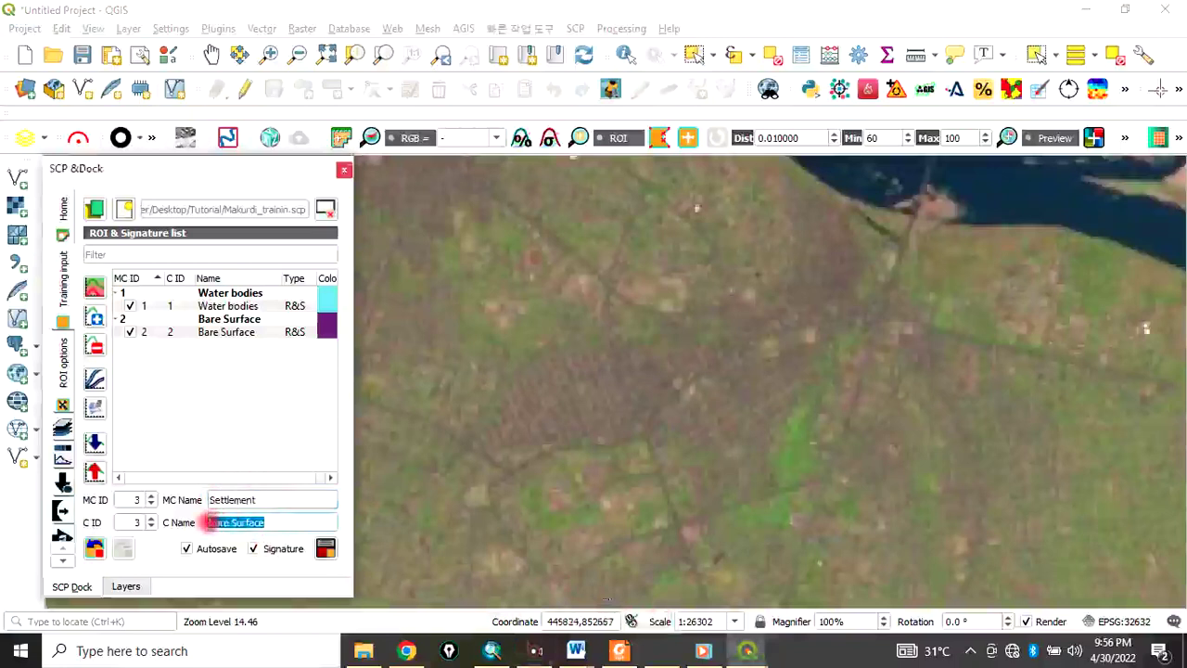
{"action": "type", "text": "Settlement"}
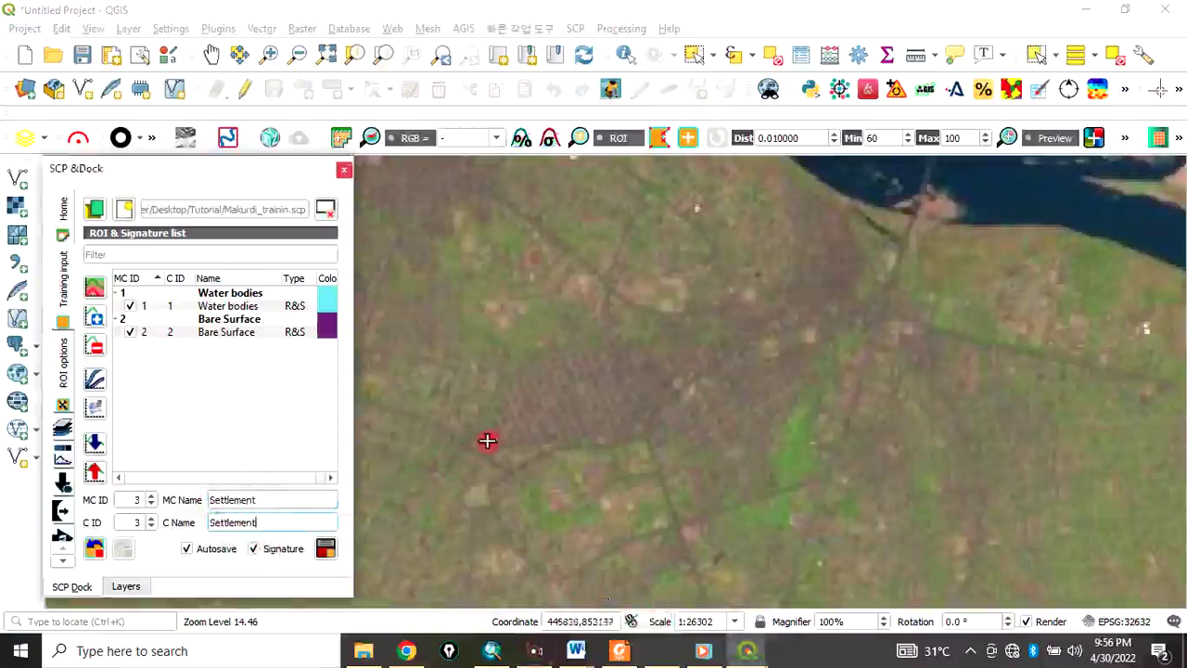
Outline a Settlement ROI polygon on the dense grid-patterned built-up area south-west of the river bend.
{"action": "left_click", "coordinate": [603, 350]}
{"action": "left_click", "coordinate": [520, 376]}
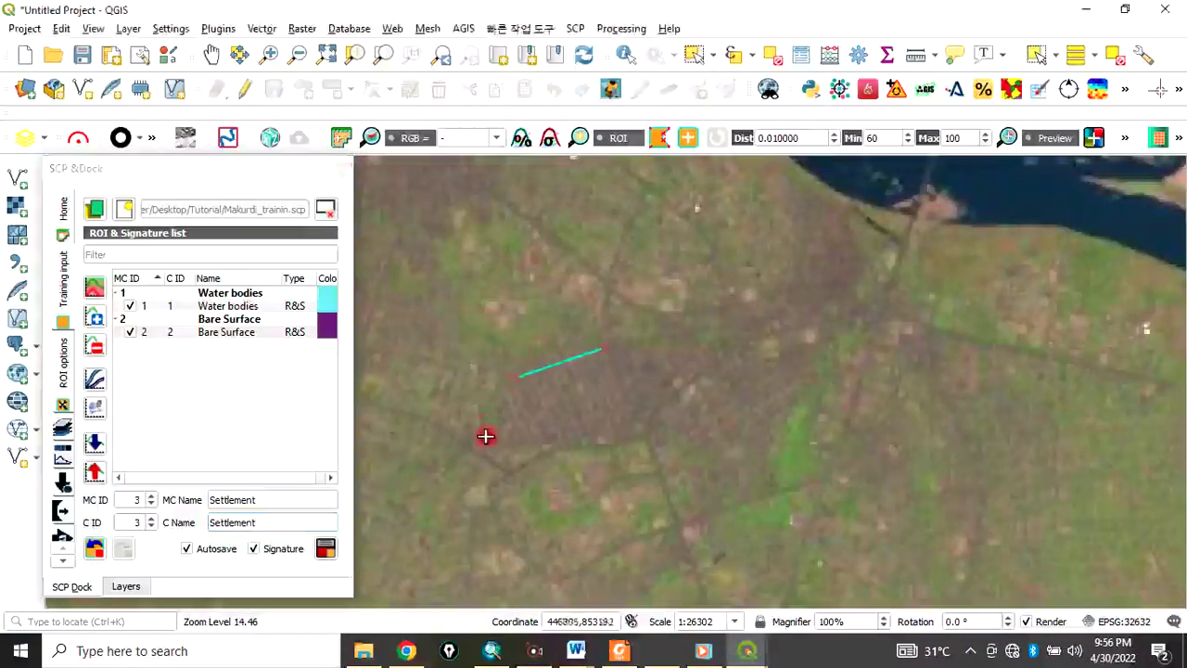
{"action": "left_click", "coordinate": [490, 440]}
{"action": "left_click", "coordinate": [533, 451]}
{"action": "left_click", "coordinate": [623, 429]}
{"action": "left_click", "coordinate": [636, 394]}
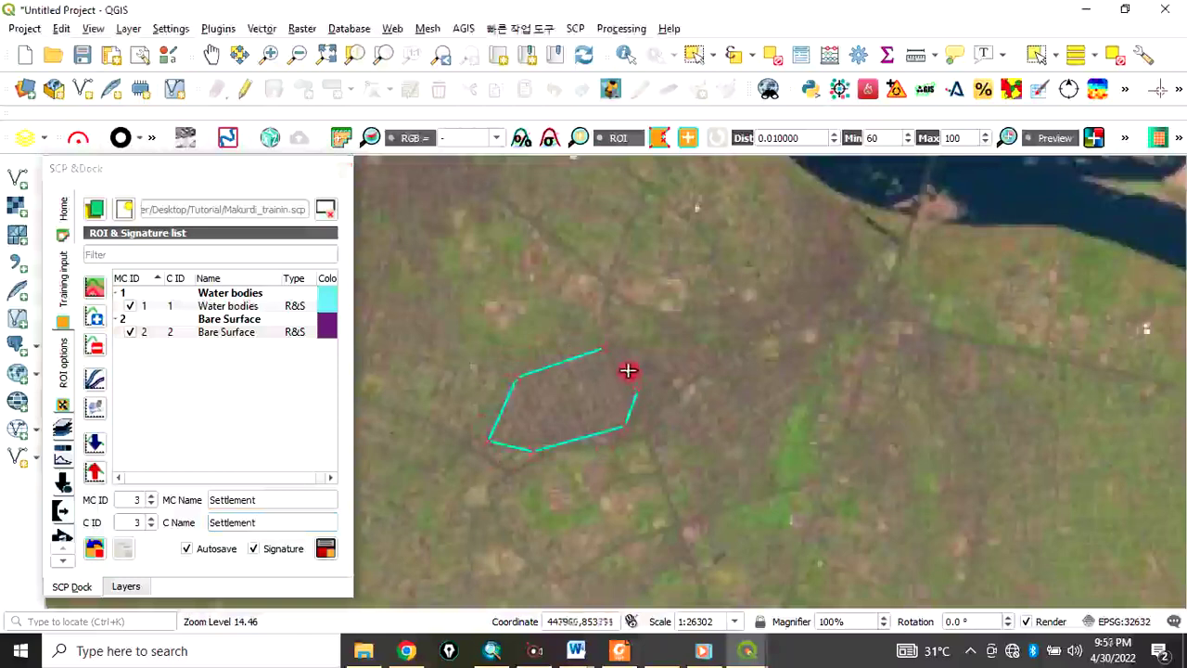
{"action": "right_click", "coordinate": [614, 360]}
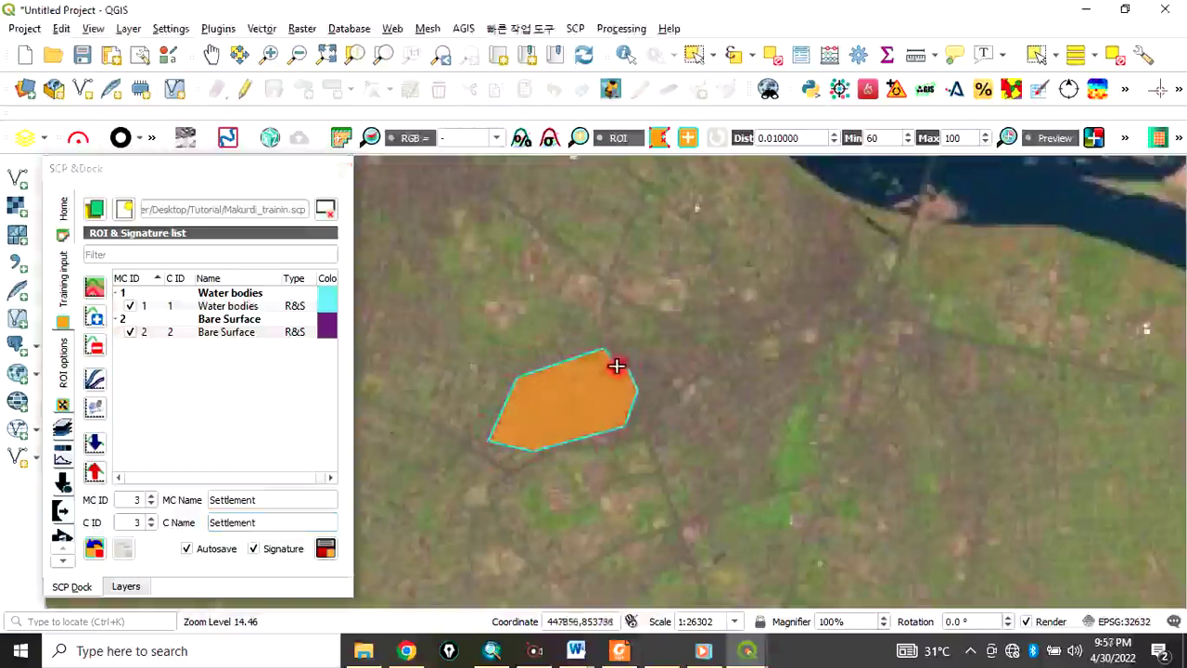
Outline a second, smaller Settlement polygon on the built-up area close to the river's south bank, north-east of the first one.
{"action": "left_click", "coordinate": [830, 296]}
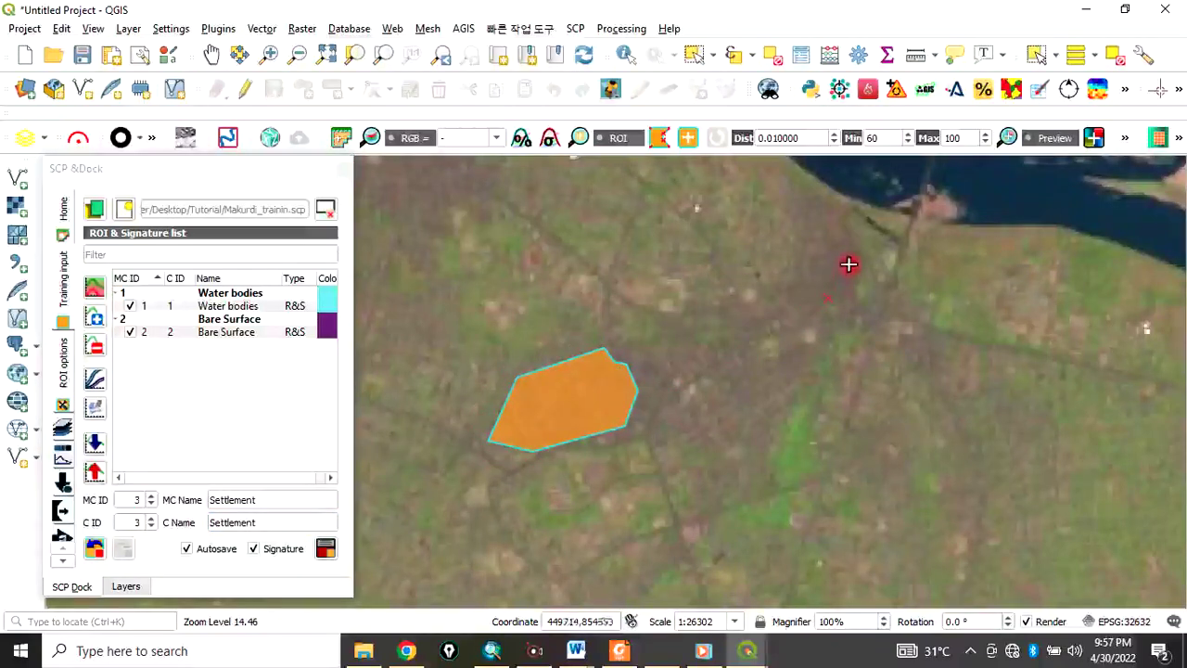
{"action": "left_click", "coordinate": [847, 264]}
{"action": "left_click", "coordinate": [831, 246]}
{"action": "left_click", "coordinate": [793, 269]}
{"action": "left_click", "coordinate": [788, 302]}
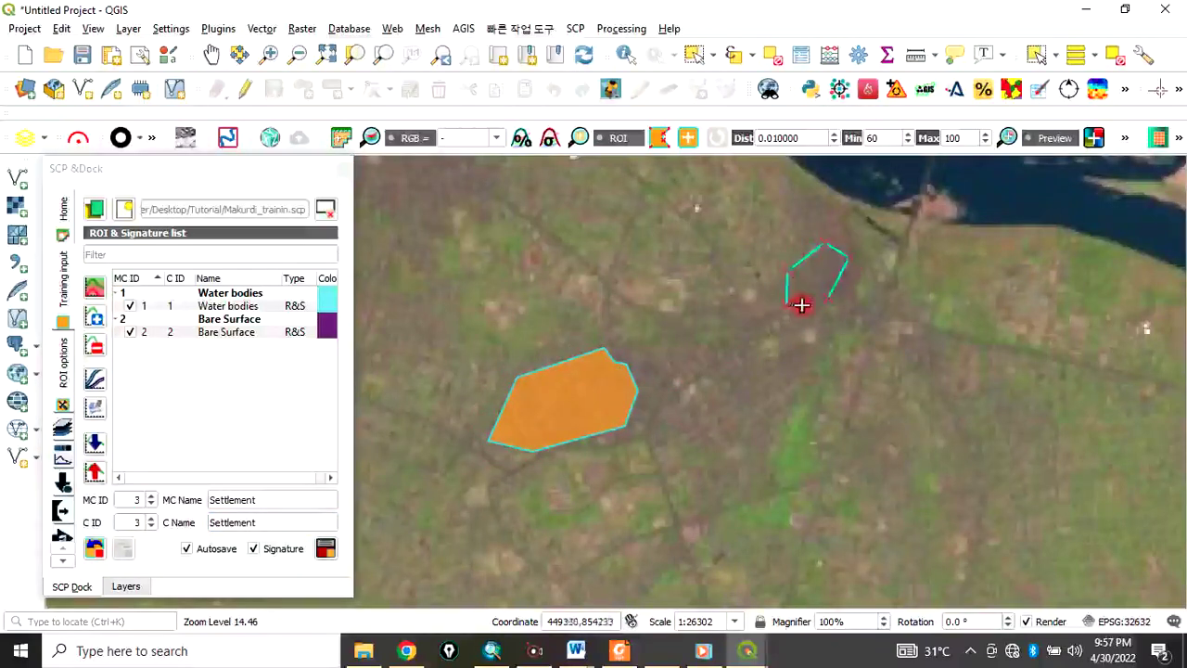
{"action": "left_click", "coordinate": [816, 300]}
{"action": "right_click", "coordinate": [817, 299]}
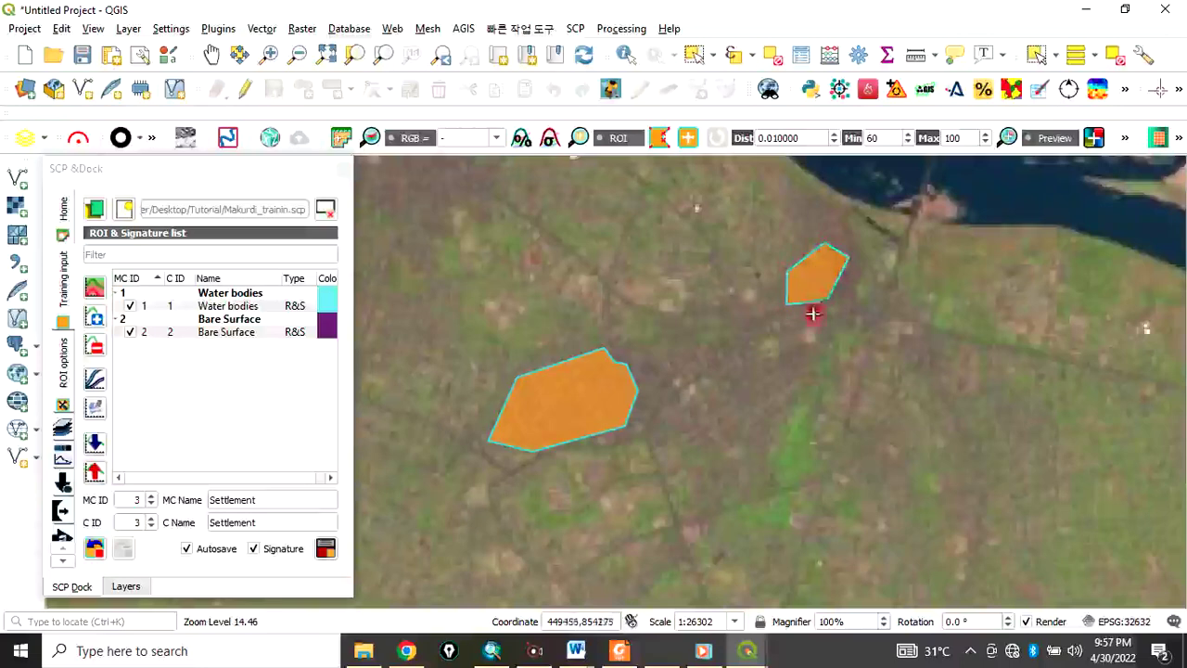
Outline a third Settlement polygon on the built-up area north of the river and save the drawn ROIs to the signature list.
{"action": "scroll", "coordinate": [803, 376], "scroll_direction": "down", "scroll_amount": 1}
{"action": "scroll", "coordinate": [803, 376], "scroll_direction": "up", "scroll_amount": 1}
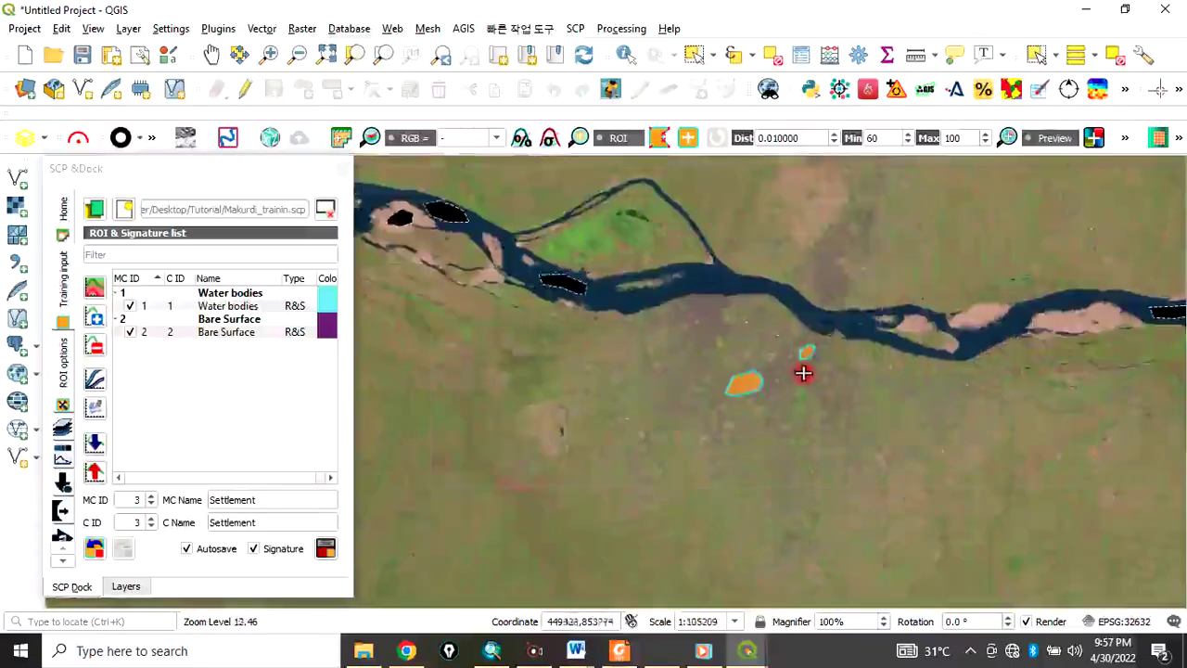
{"action": "scroll", "coordinate": [853, 243], "scroll_direction": "up", "scroll_amount": 1}
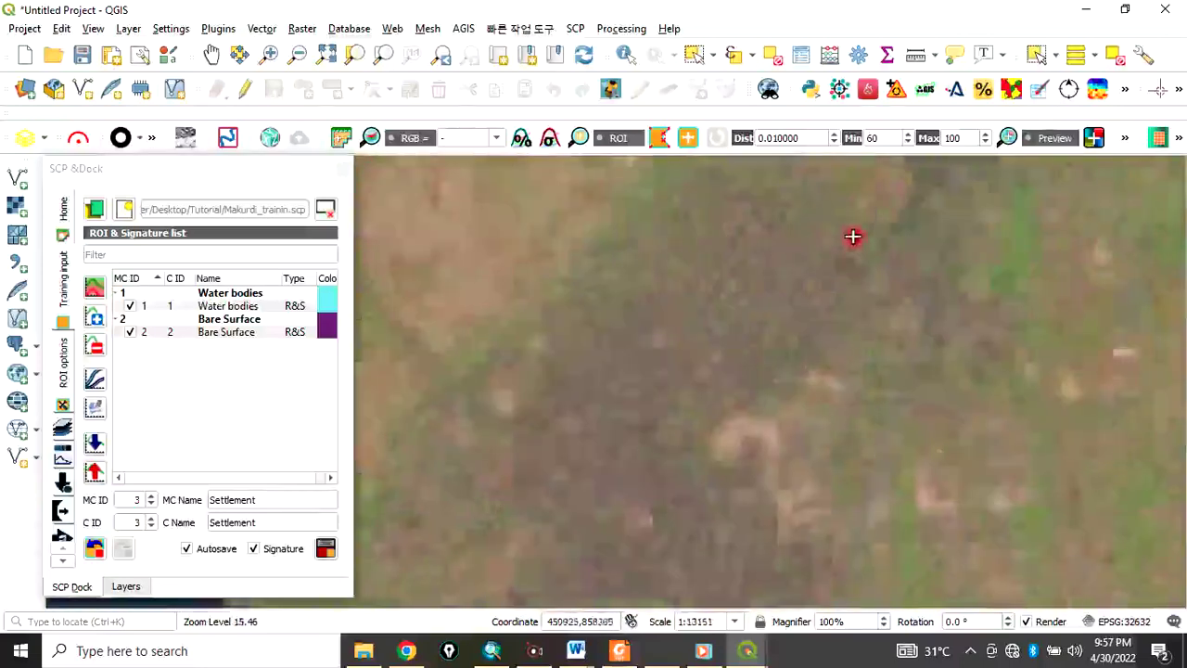
{"action": "left_click", "coordinate": [733, 377]}
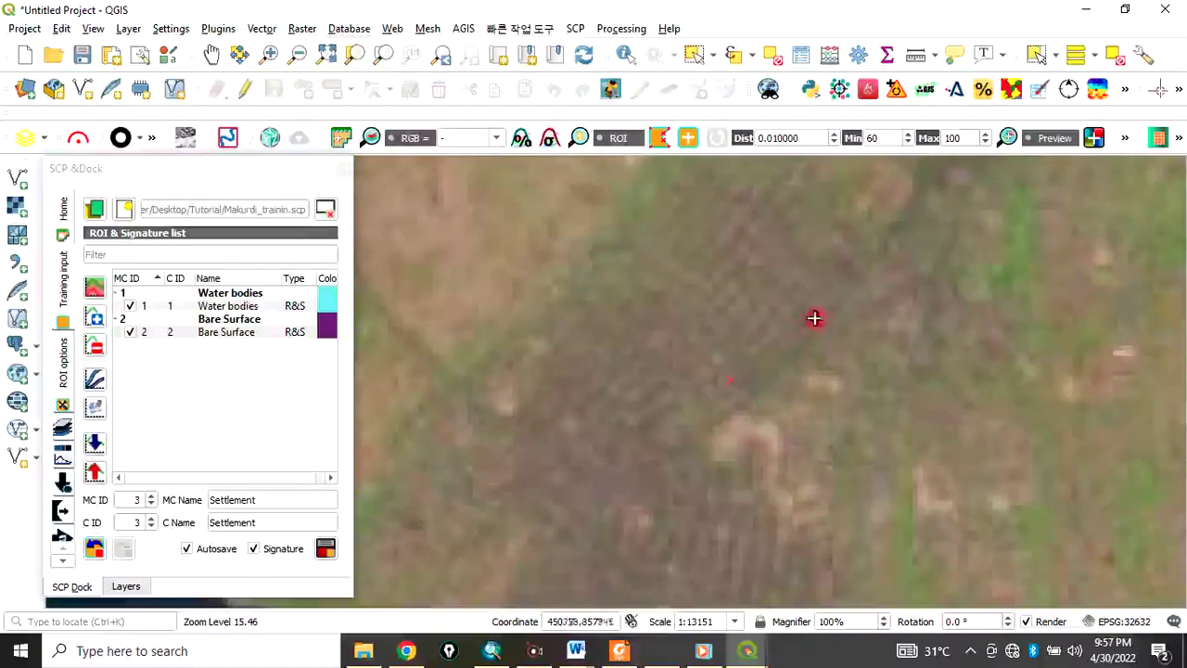
{"action": "left_click", "coordinate": [816, 315]}
{"action": "left_click", "coordinate": [799, 252]}
{"action": "left_click", "coordinate": [721, 253]}
{"action": "left_click", "coordinate": [627, 318]}
{"action": "left_click", "coordinate": [575, 404]}
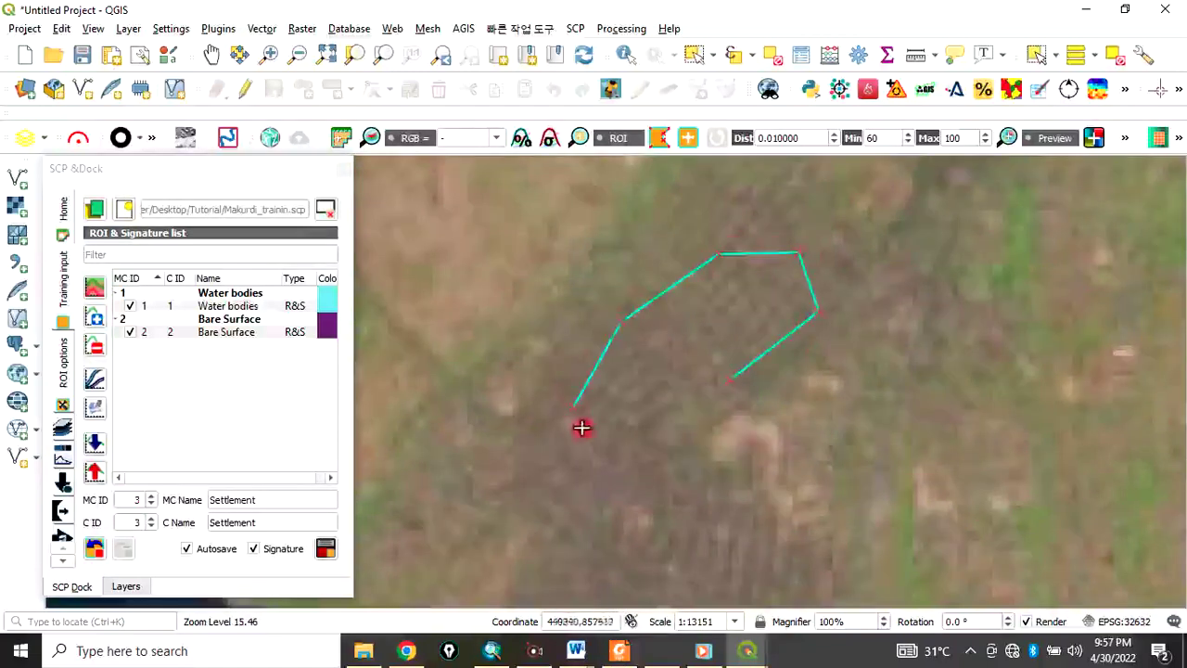
{"action": "left_click", "coordinate": [620, 423]}
{"action": "left_click", "coordinate": [699, 384]}
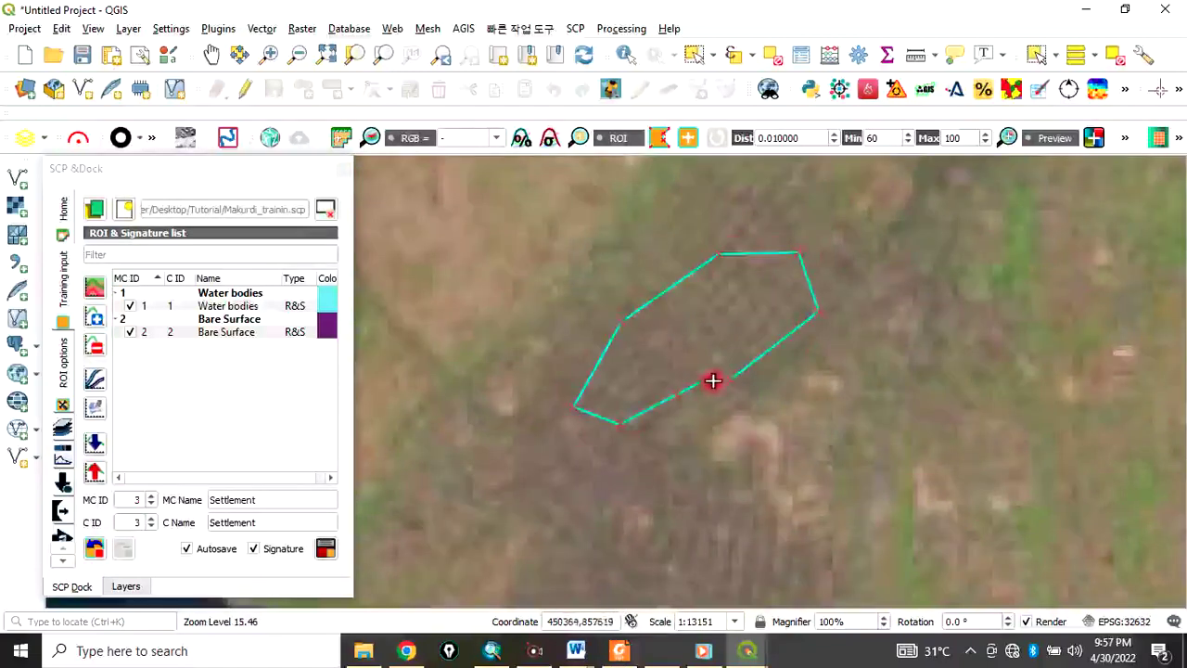
{"action": "right_click", "coordinate": [712, 380]}
{"action": "scroll", "coordinate": [597, 603], "scroll_direction": "down", "scroll_amount": 3}
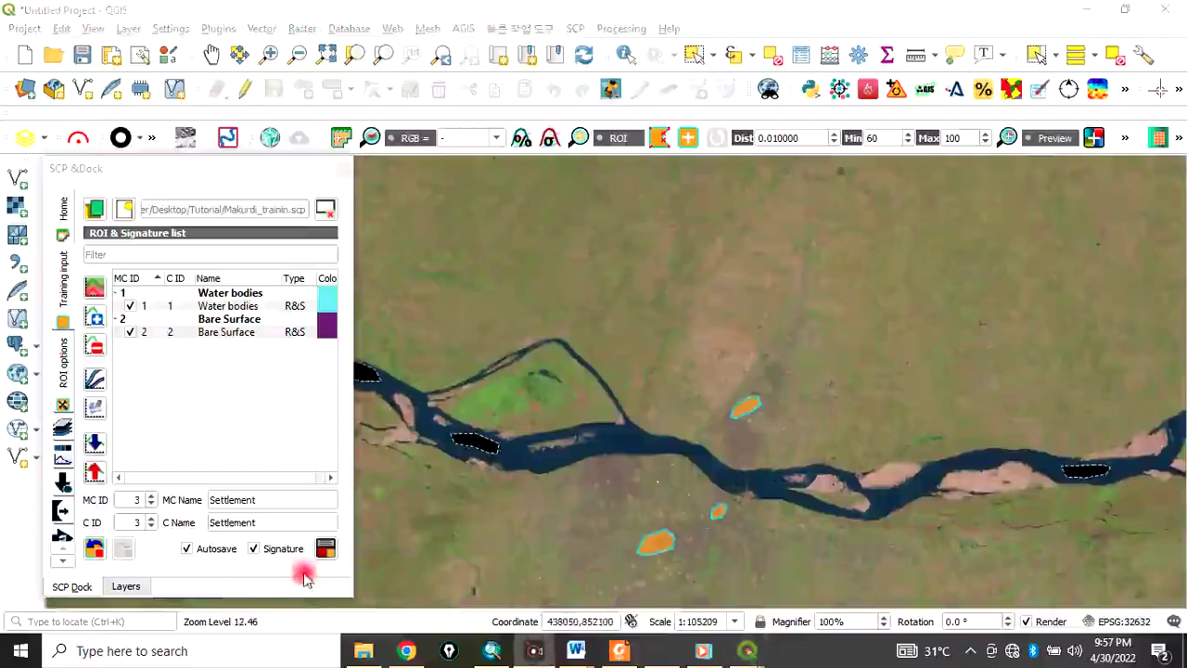
{"action": "left_click", "coordinate": [325, 550]}
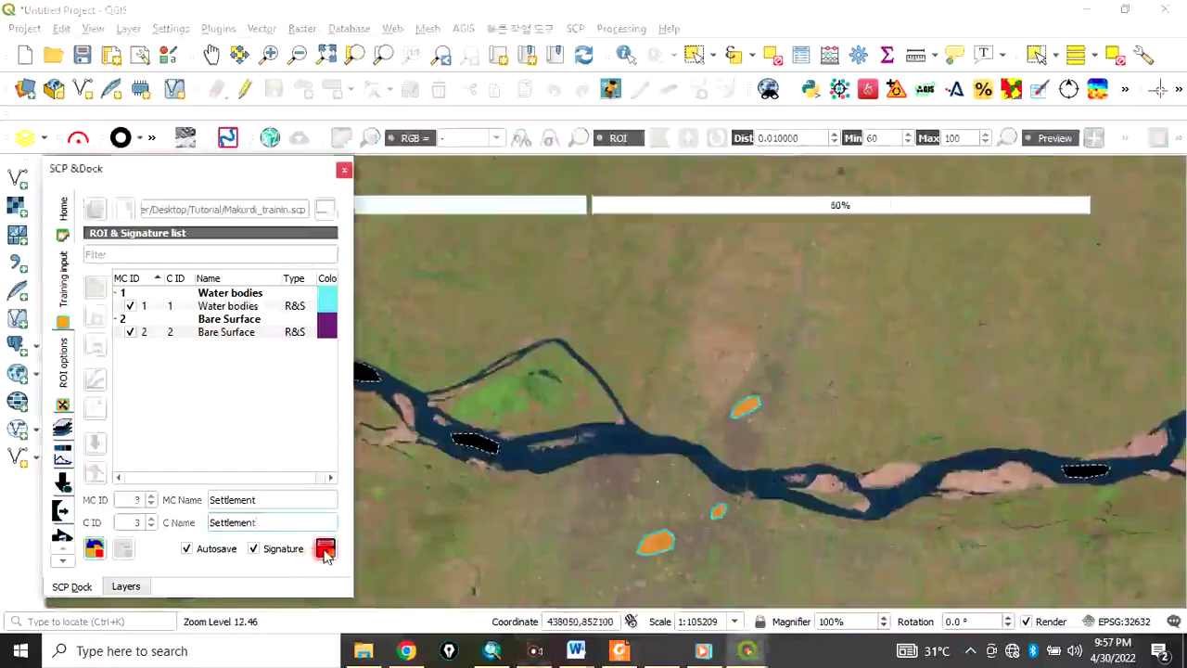
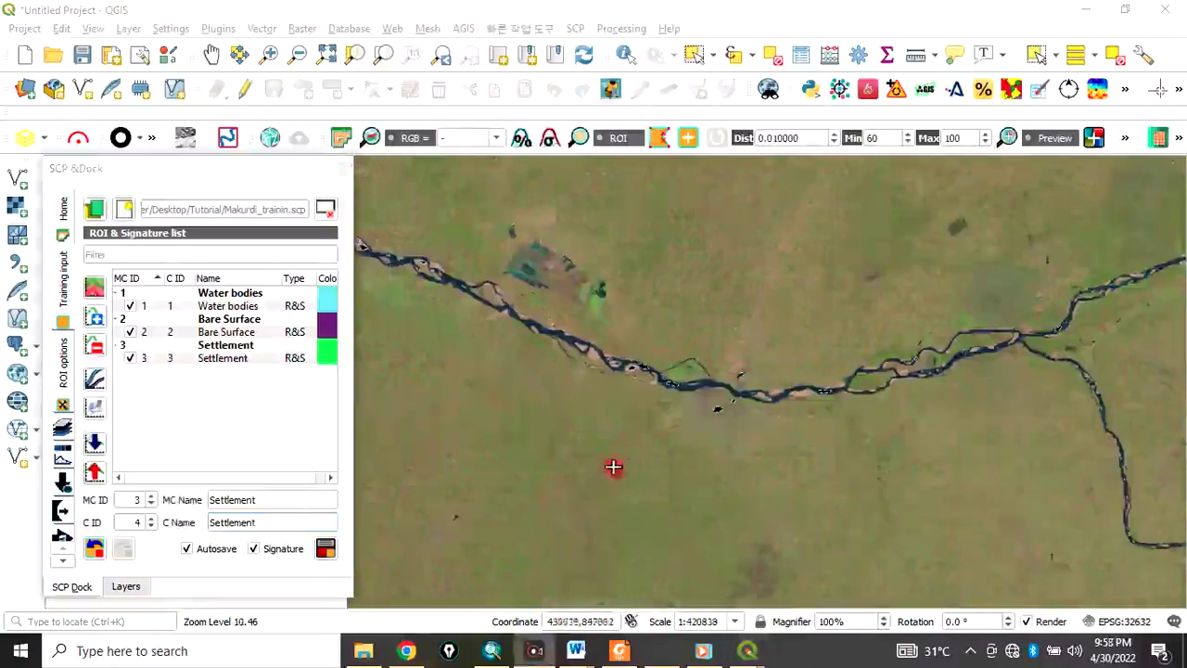
Set the macroclass ID to 4, naming the macroclass Vegetation and the class Vegetationt.
{"action": "scroll", "coordinate": [613, 467], "scroll_direction": "up", "scroll_amount": 3}
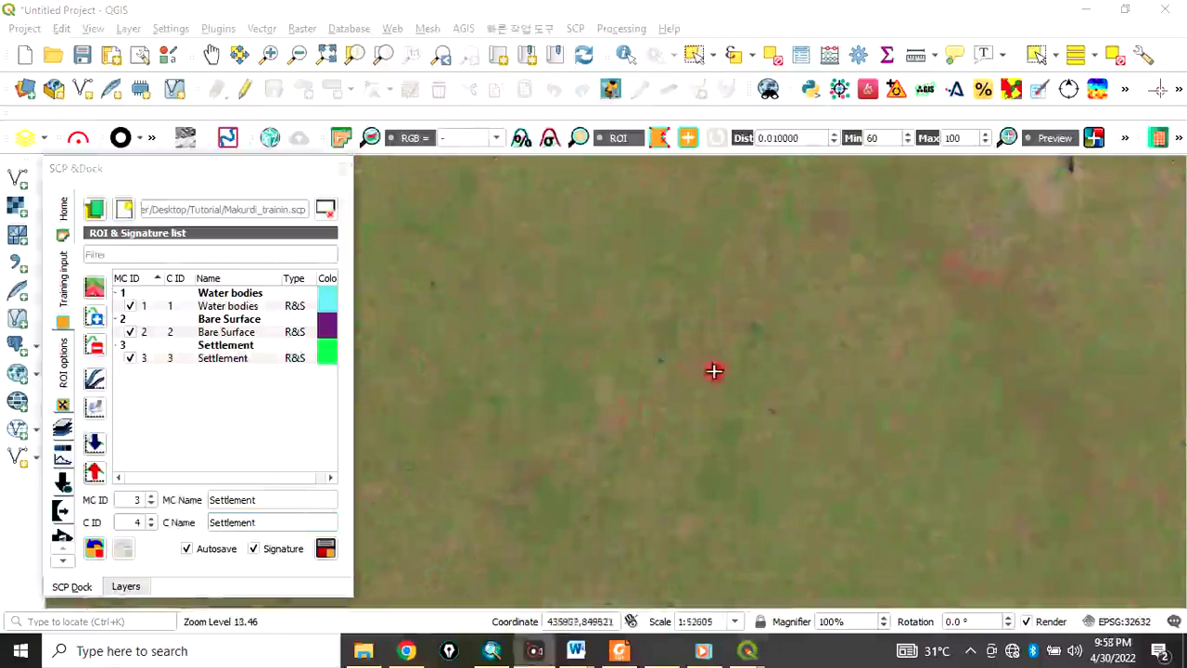
{"action": "scroll", "coordinate": [714, 371], "scroll_direction": "down", "scroll_amount": 2}
{"action": "scroll", "coordinate": [655, 340], "scroll_direction": "down", "scroll_amount": 1}
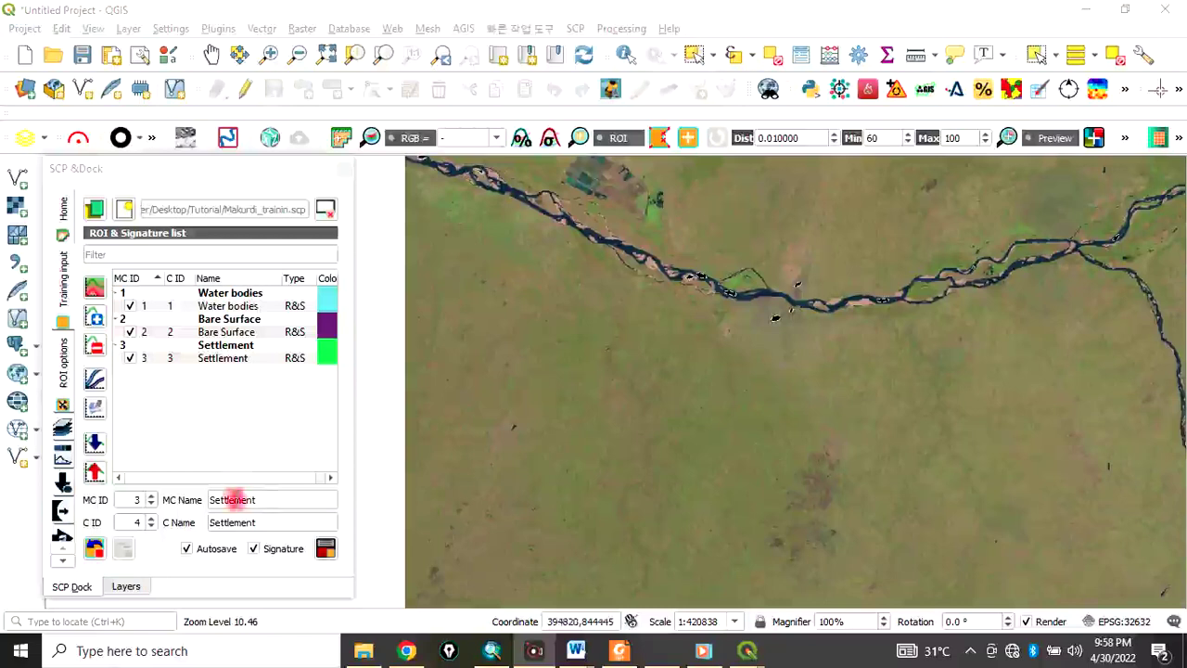
{"action": "left_click", "coordinate": [151, 496]}
{"action": "left_click_drag", "start_coordinate": [265, 498], "coordinate": [210, 499]}
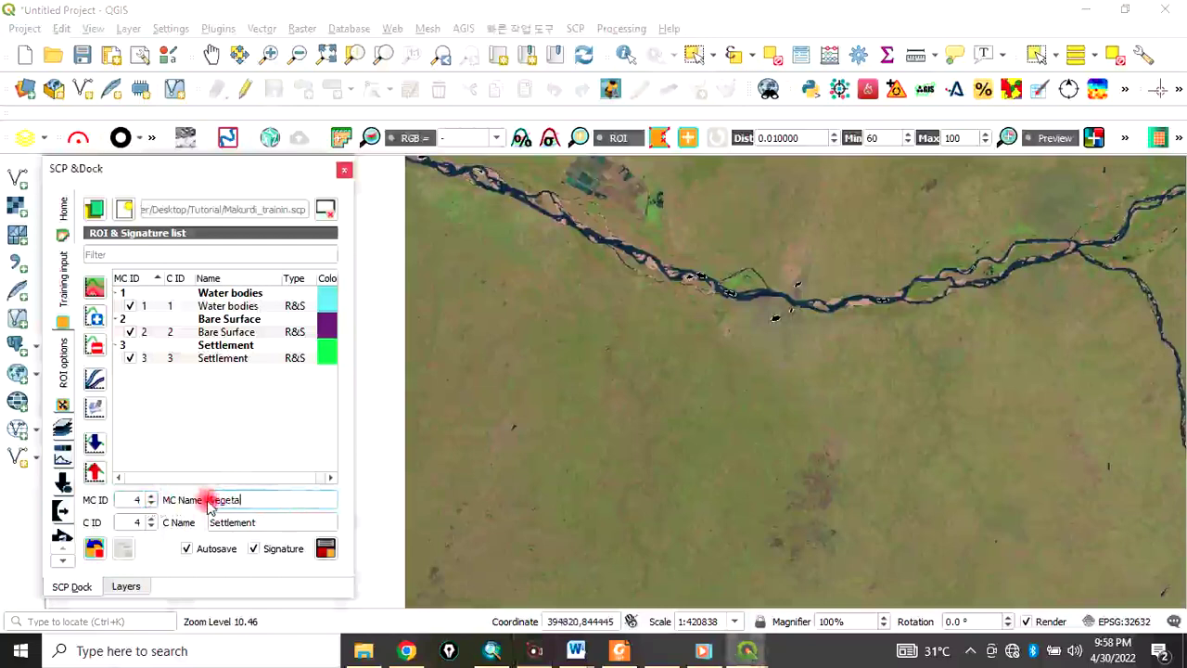
{"action": "type", "text": "Vegetation"}
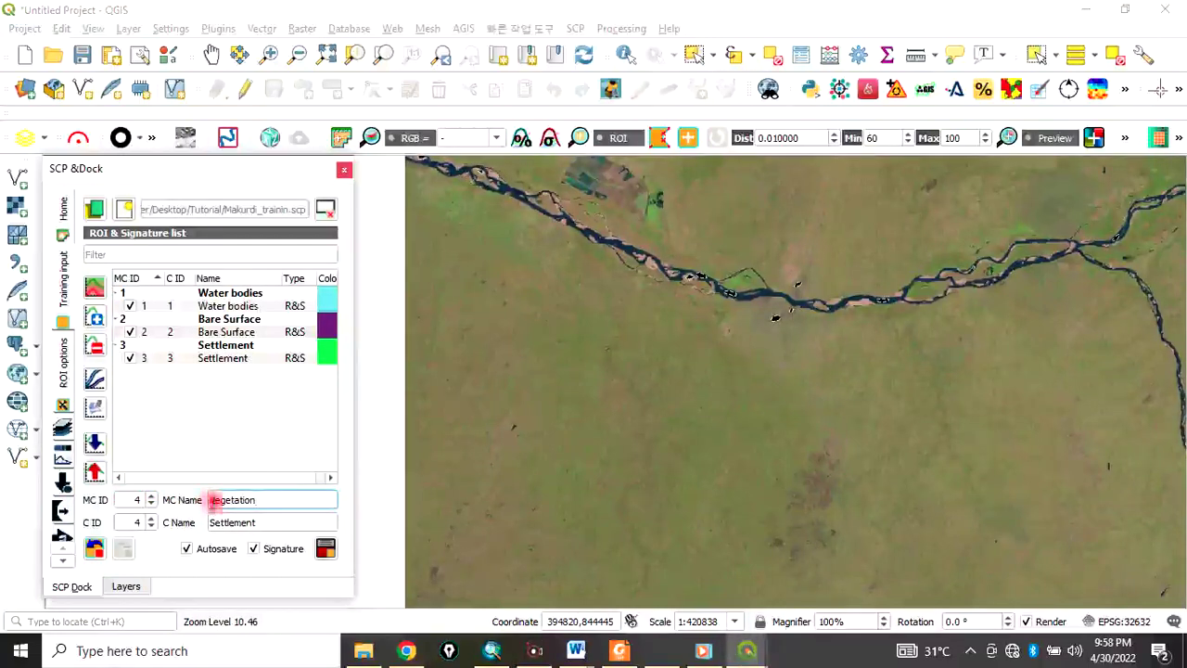
{"action": "left_click_drag", "start_coordinate": [257, 499], "coordinate": [206, 492]}
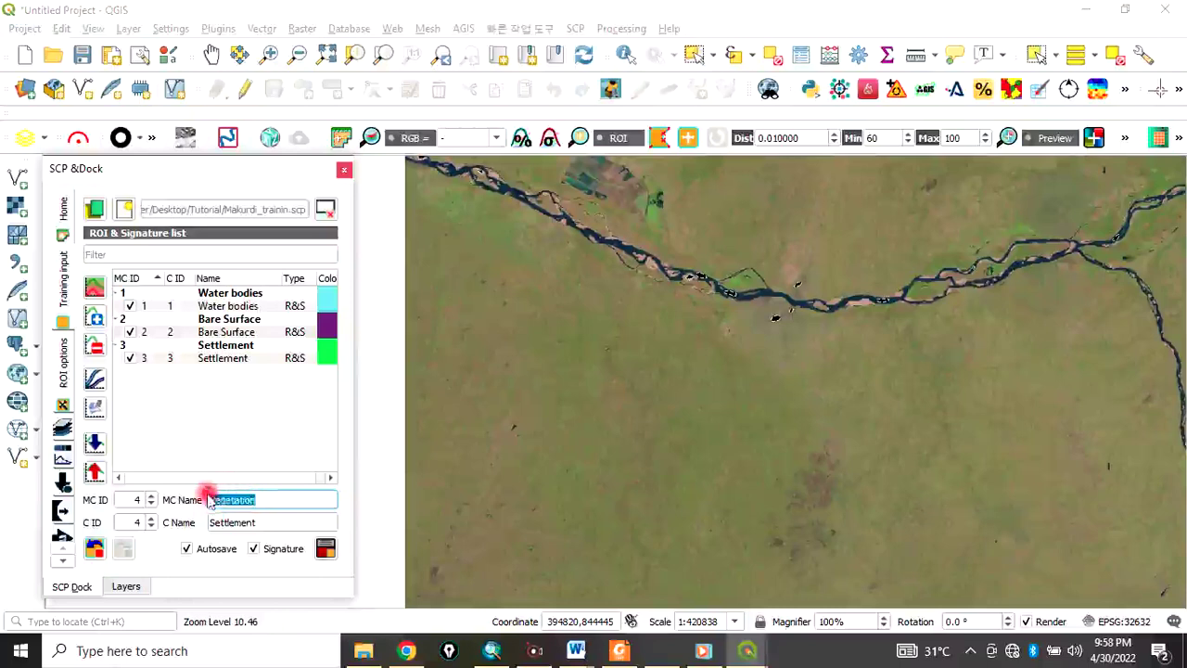
{"action": "left_click_drag", "start_coordinate": [257, 523], "coordinate": [213, 515]}
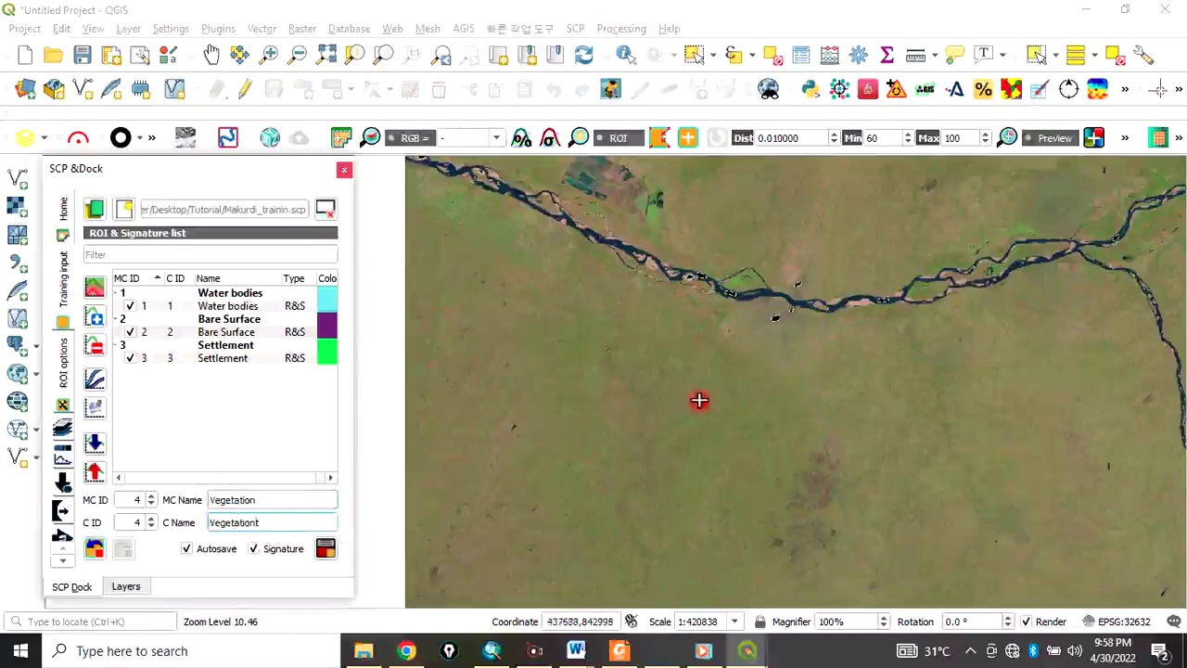
Outline a small Vegetation ROI polygon on the green land south-west of the main river.
{"action": "scroll", "coordinate": [699, 400], "scroll_direction": "up", "scroll_amount": 1}
{"action": "scroll", "coordinate": [446, 247], "scroll_direction": "up", "scroll_amount": 2}
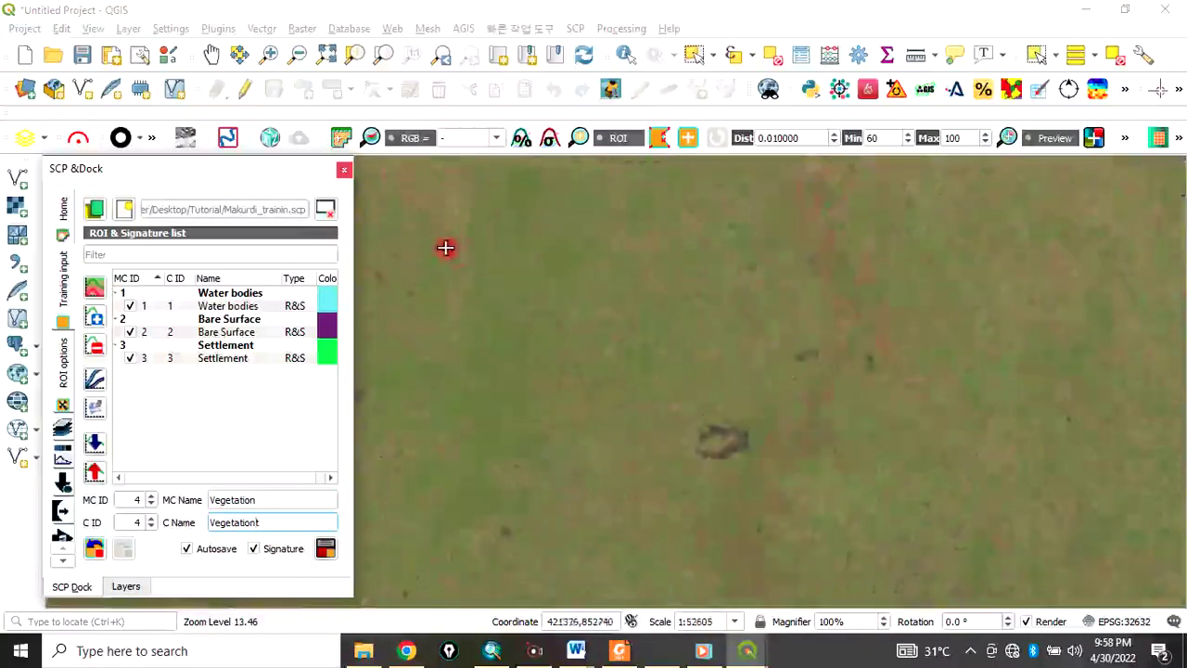
{"action": "left_click", "coordinate": [493, 368]}
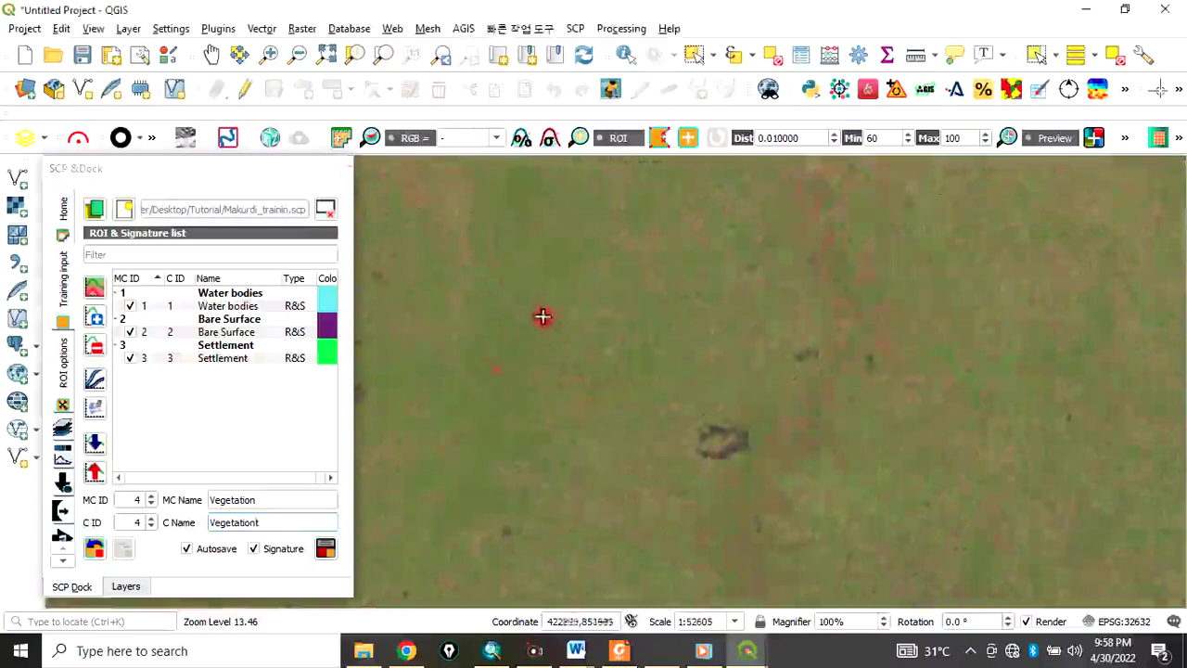
{"action": "right_click", "coordinate": [477, 374]}
{"action": "scroll", "coordinate": [598, 361], "scroll_direction": "down", "scroll_amount": 3}
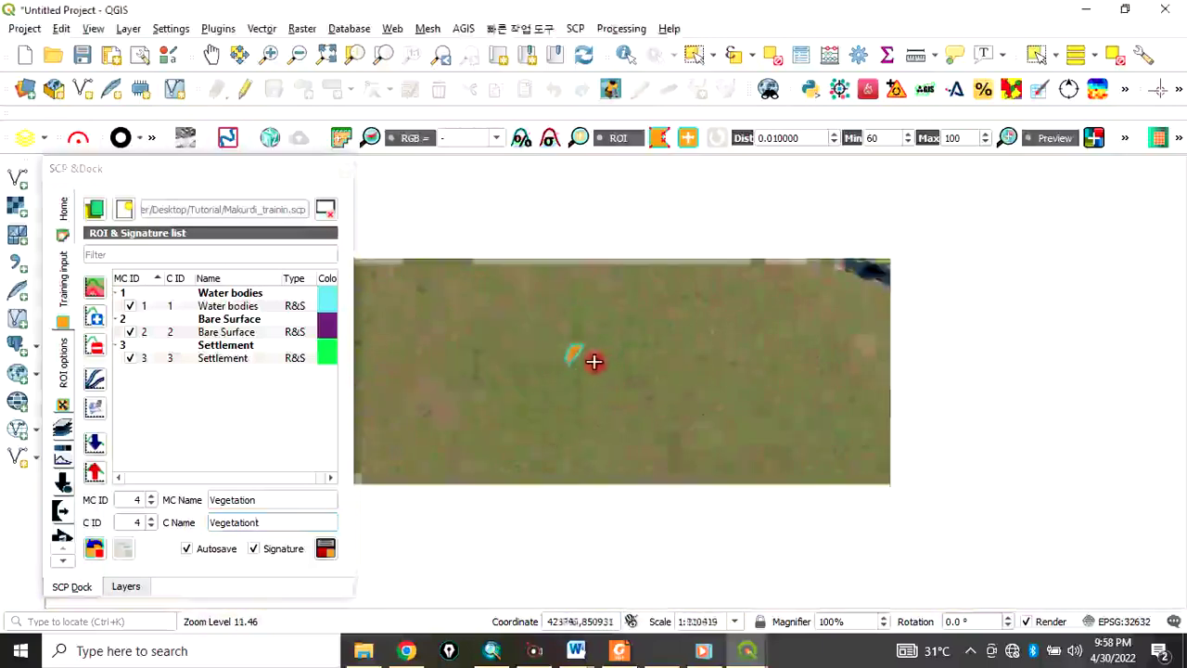
Outline a second Vegetation polygon on the bright green area just south of the dark pond, north of the river.
{"action": "scroll", "coordinate": [668, 231], "scroll_direction": "up", "scroll_amount": 3}
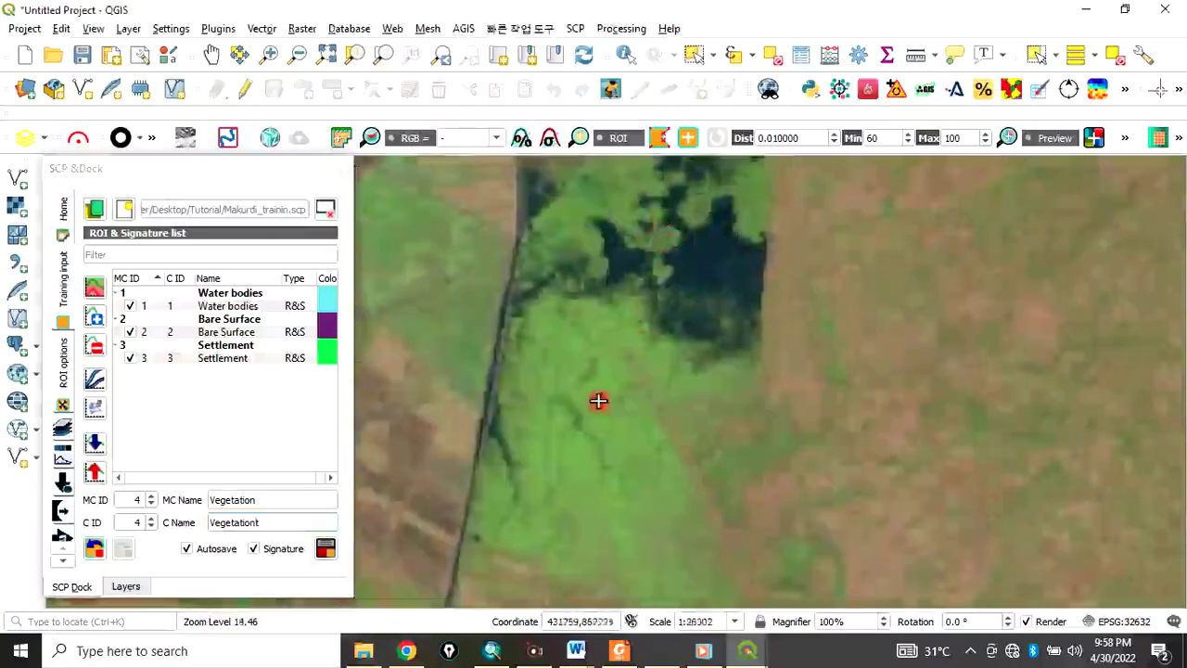
{"action": "mouse_move", "coordinate": [603, 458]}
{"action": "left_mouse_down"}
{"action": "mouse_move", "coordinate": [618, 433]}
{"action": "mouse_move", "coordinate": [612, 403]}
{"action": "mouse_move", "coordinate": [578, 387]}
{"action": "mouse_move", "coordinate": [566, 414]}
{"action": "left_mouse_up"}
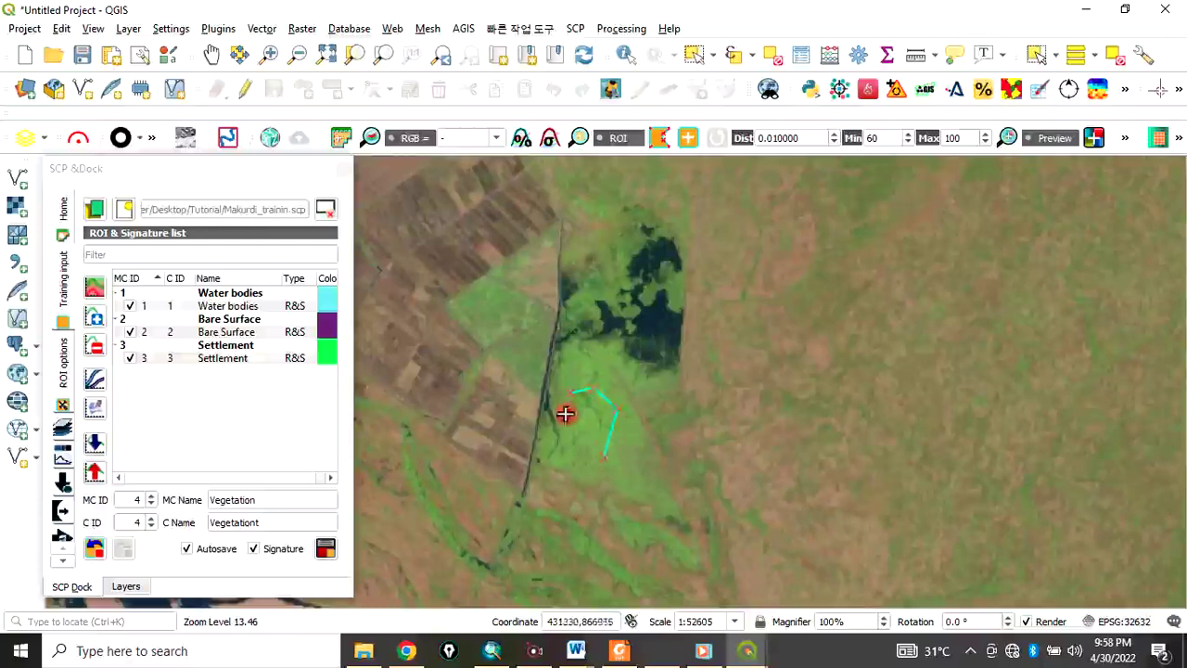
{"action": "right_click", "coordinate": [591, 444]}
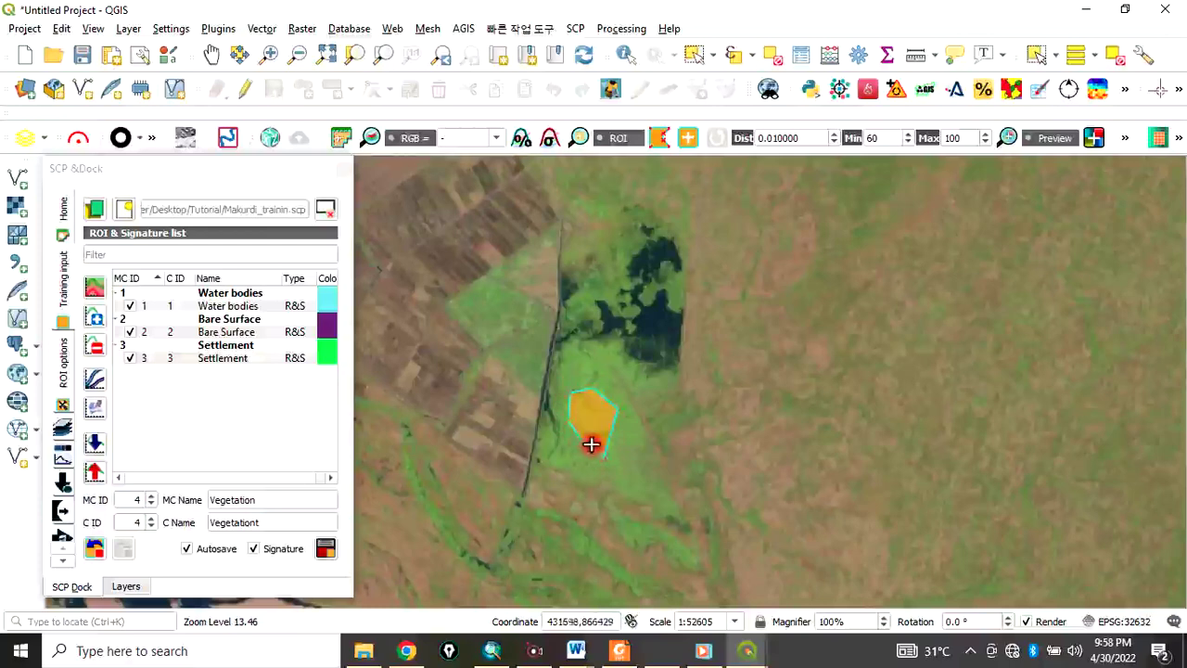
{"action": "scroll", "coordinate": [597, 438], "scroll_direction": "down", "scroll_amount": 3}
{"action": "scroll", "coordinate": [629, 424], "scroll_direction": "down", "scroll_amount": 1}
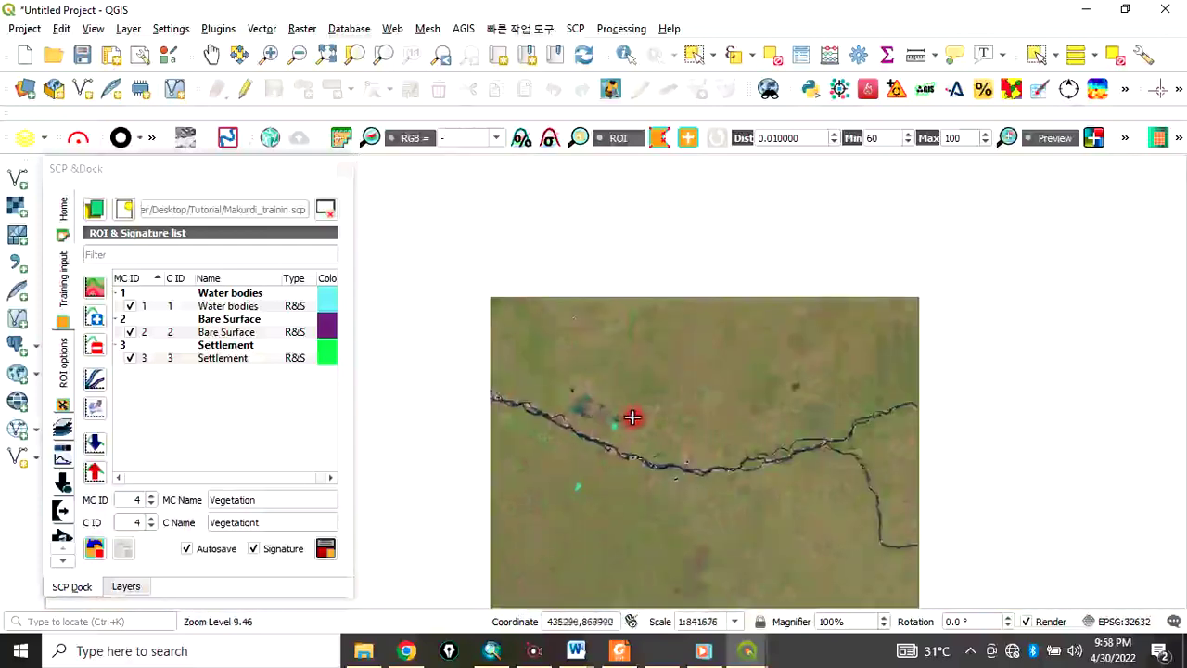
Outline another Vegetation polygon on the green land north of the braided river and save the drawn ROIs to the signature list.
{"action": "scroll", "coordinate": [877, 432], "scroll_direction": "up", "scroll_amount": 3}
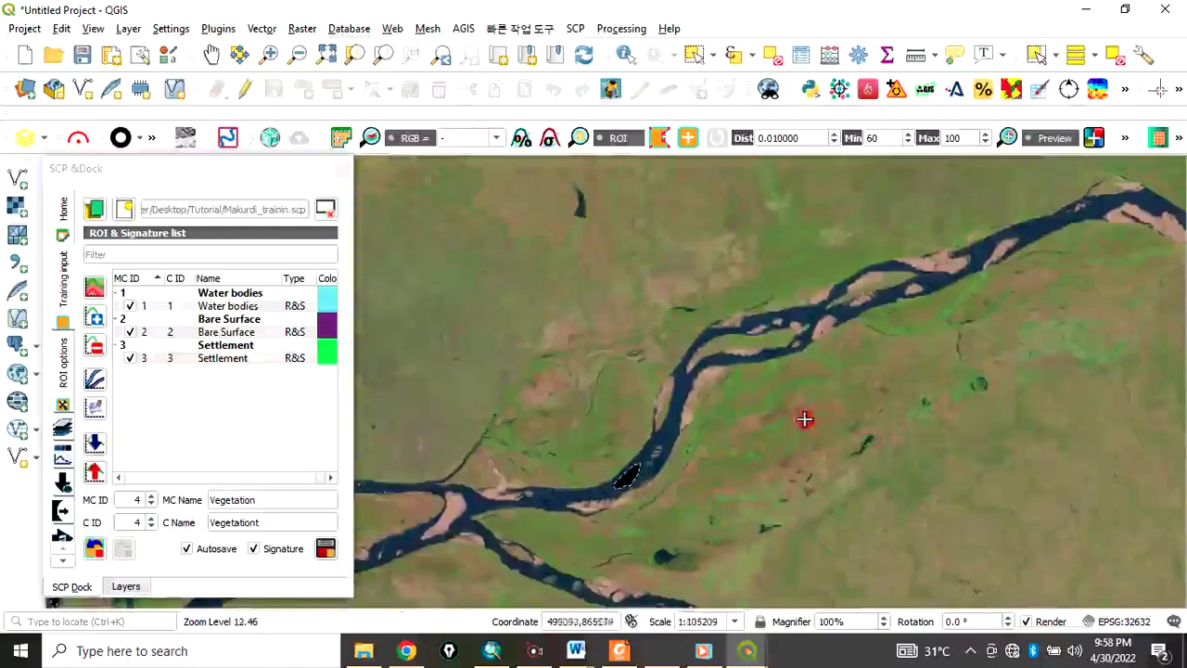
{"action": "scroll", "coordinate": [788, 249], "scroll_direction": "up", "scroll_amount": 1}
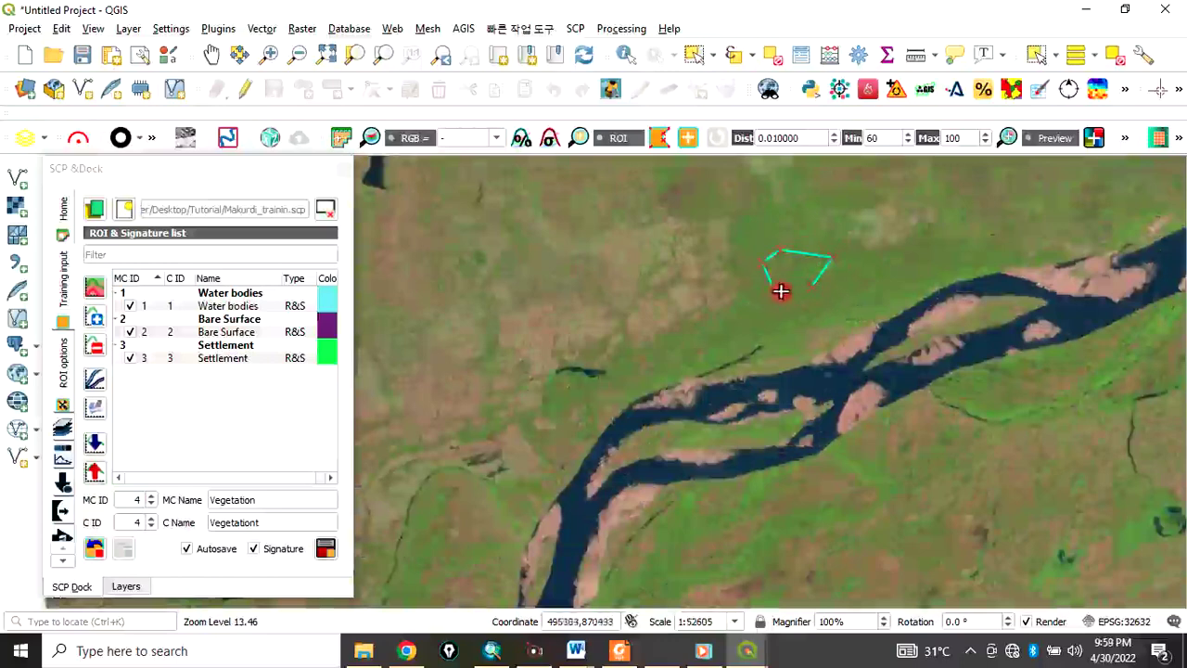
{"action": "right_click", "coordinate": [781, 293]}
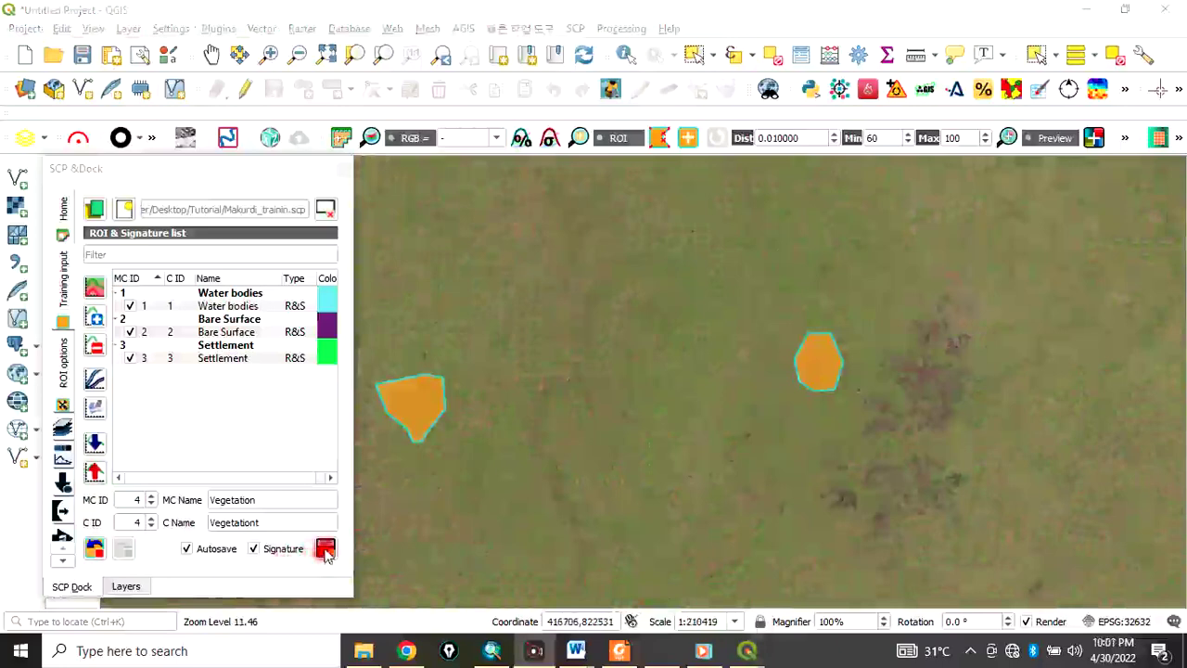
{"action": "left_click", "coordinate": [325, 549]}
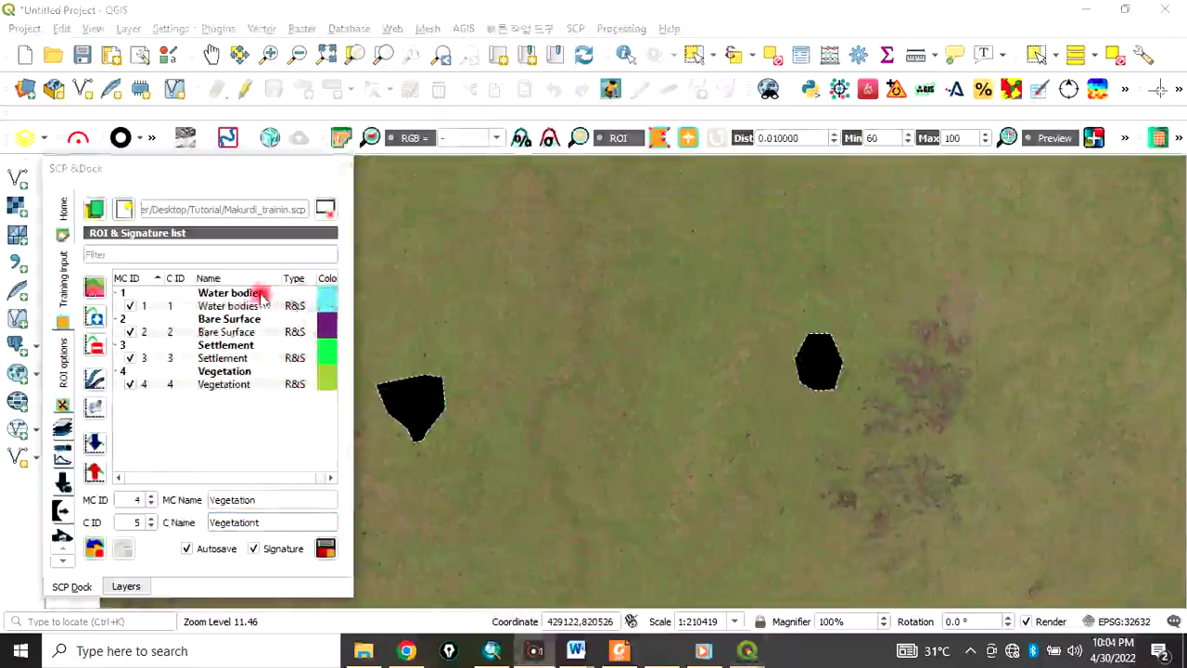
Set the colour of both the Water bodies macroclass and its class to blue (#0000ff).
{"action": "left_click", "coordinate": [324, 295]}
{"action": "double_click", "coordinate": [325, 299]}
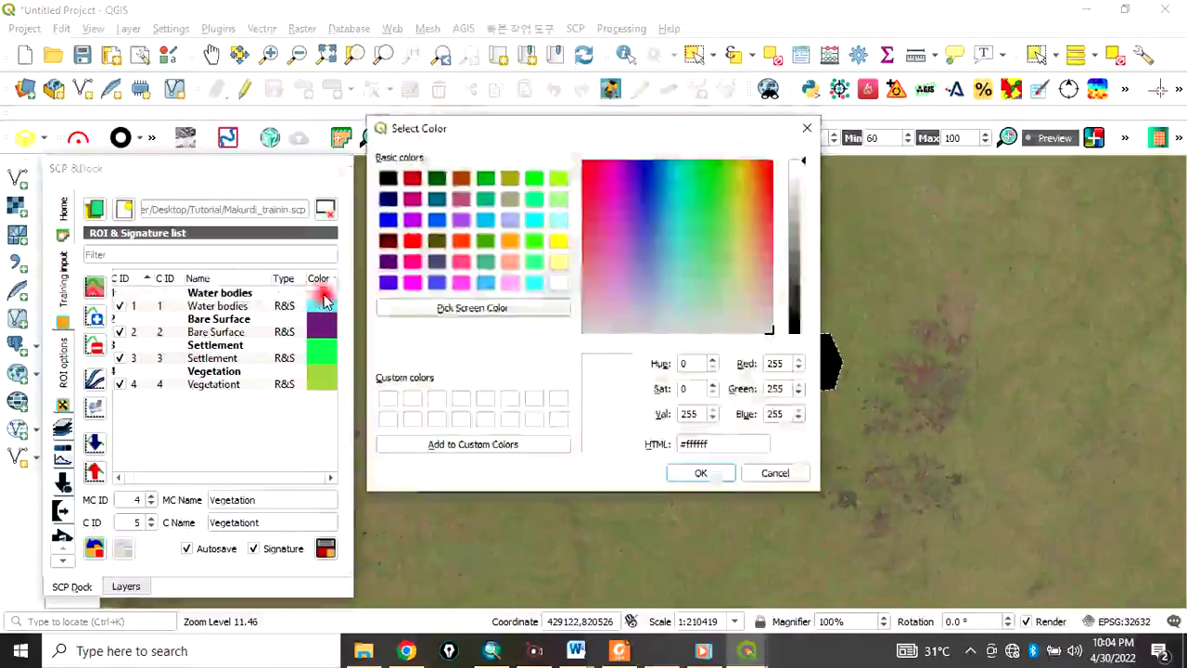
{"action": "left_click", "coordinate": [388, 225]}
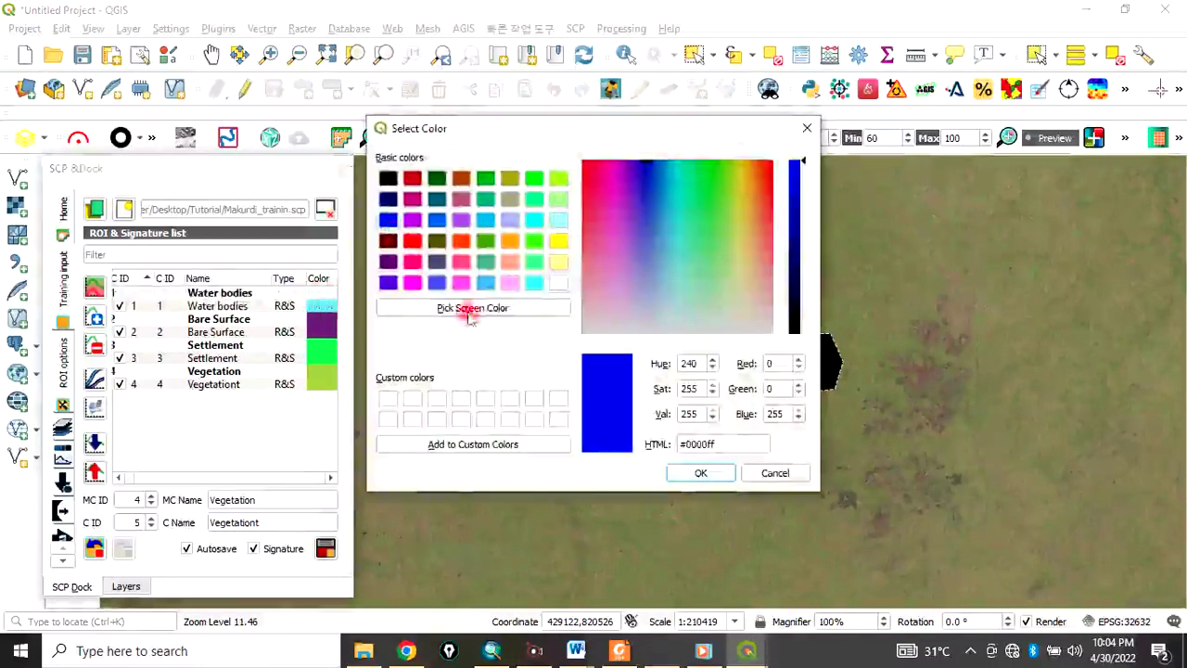
{"action": "left_click", "coordinate": [684, 472]}
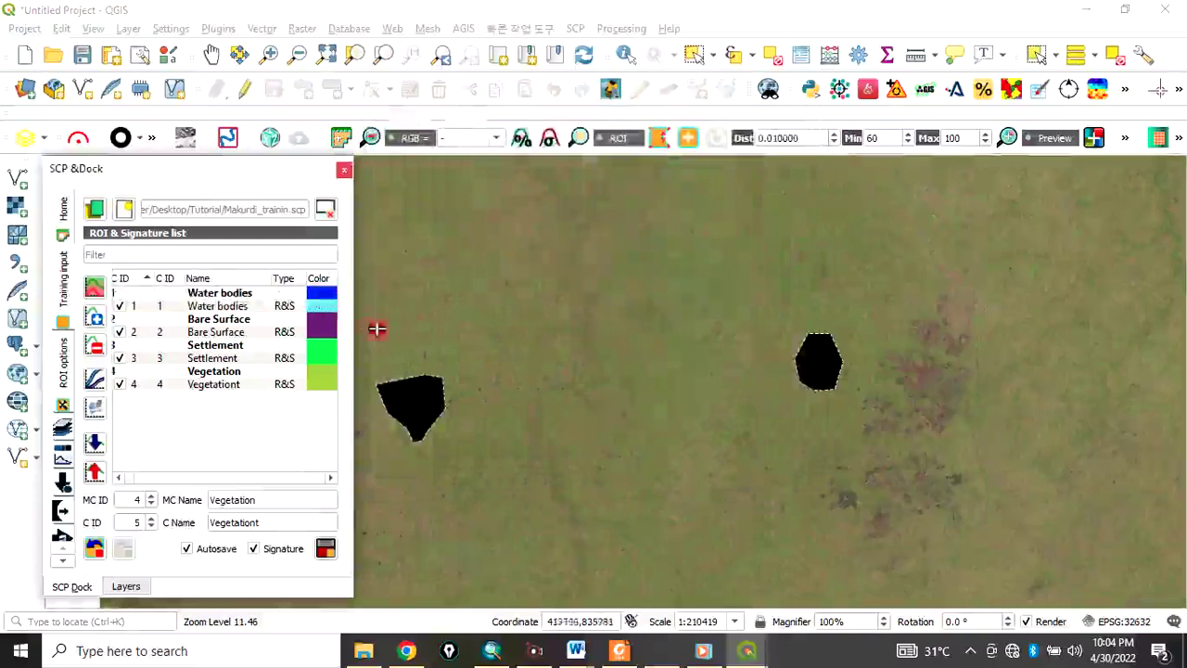
{"action": "double_click", "coordinate": [320, 307]}
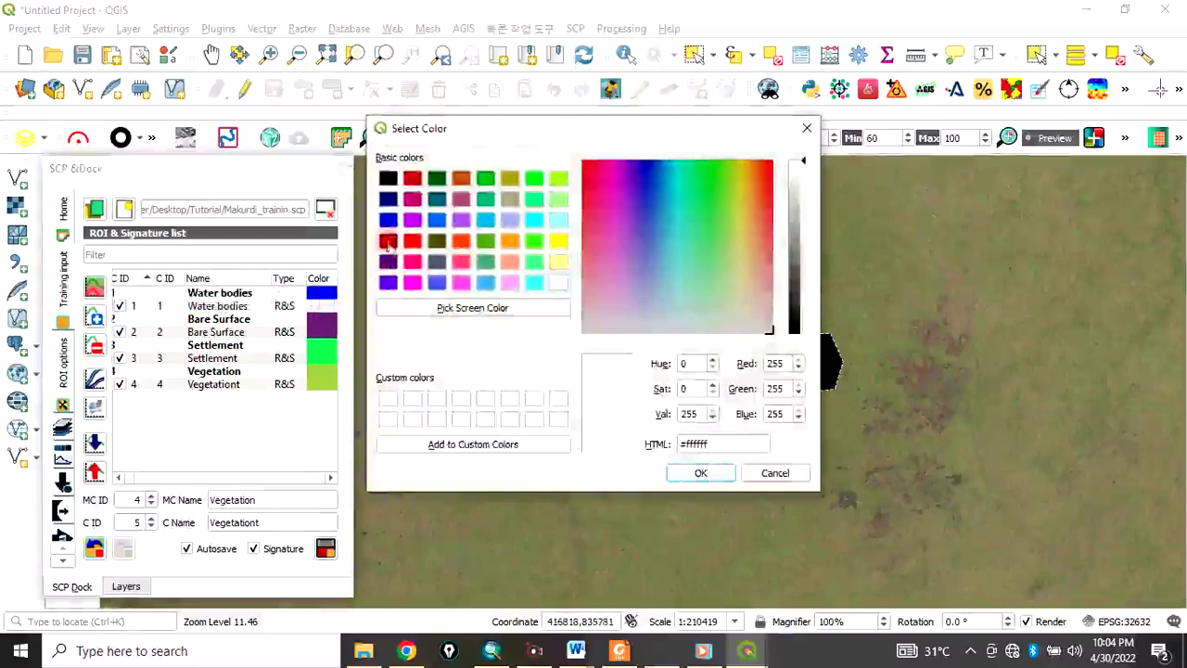
{"action": "left_click", "coordinate": [389, 225]}
{"action": "left_click", "coordinate": [694, 473]}
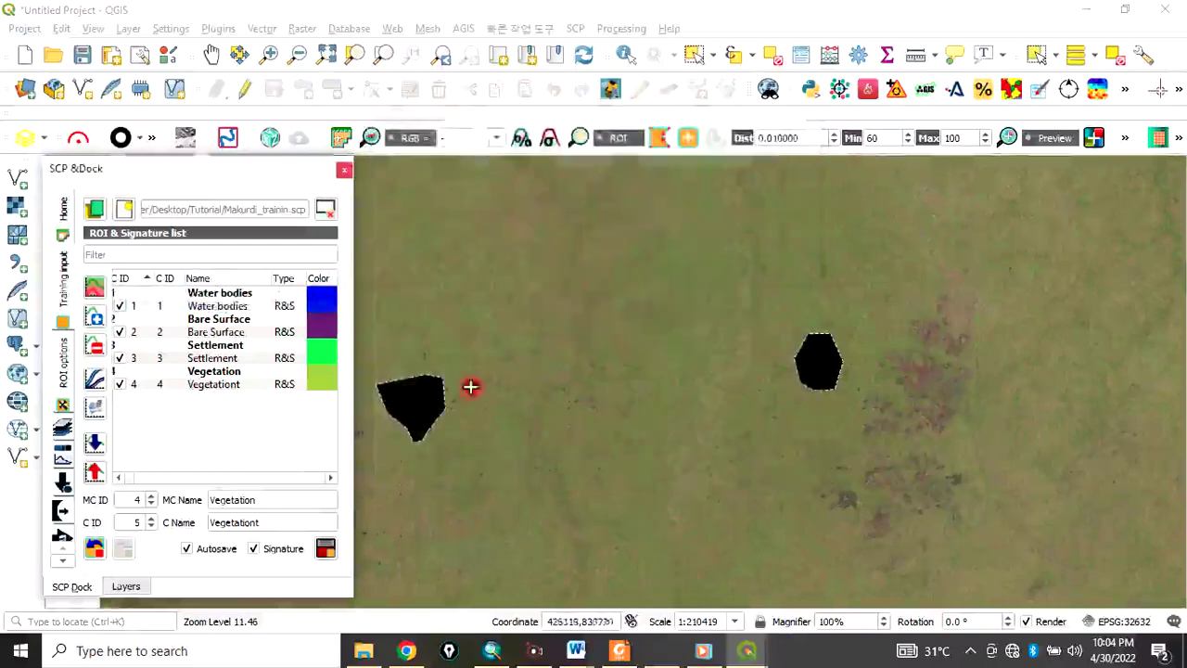
Set the colour of both the Bare Surface macroclass and its class to slate grey (#55557f).
{"action": "double_click", "coordinate": [319, 330]}
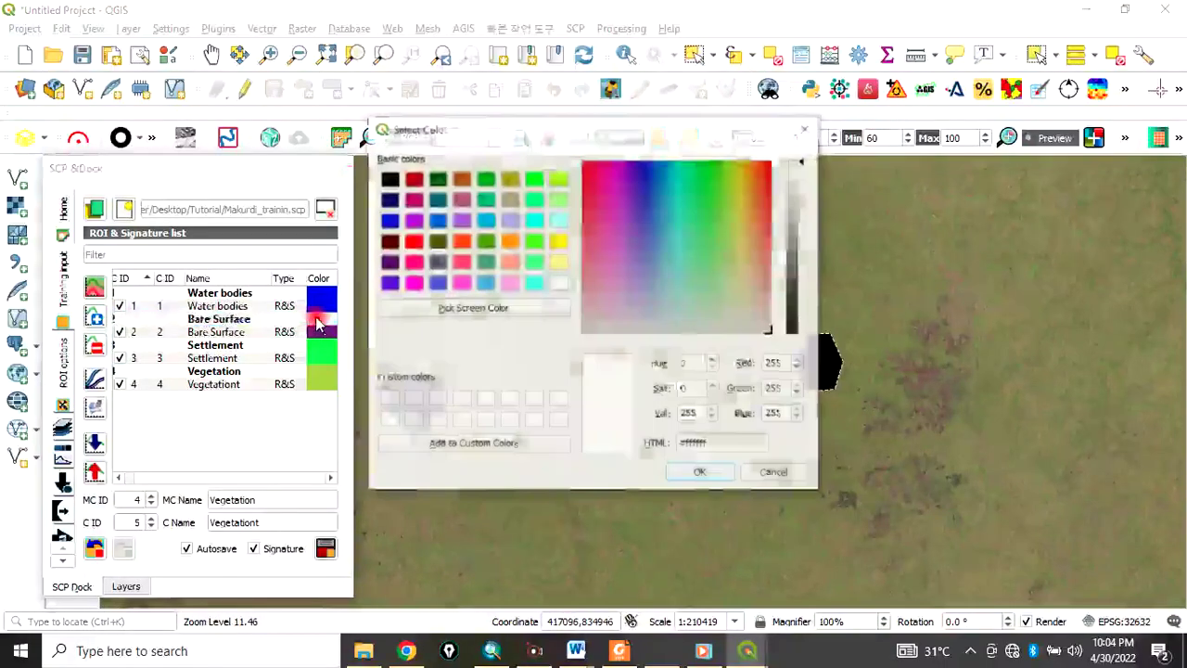
{"action": "left_click", "coordinate": [436, 262]}
{"action": "left_click", "coordinate": [698, 473]}
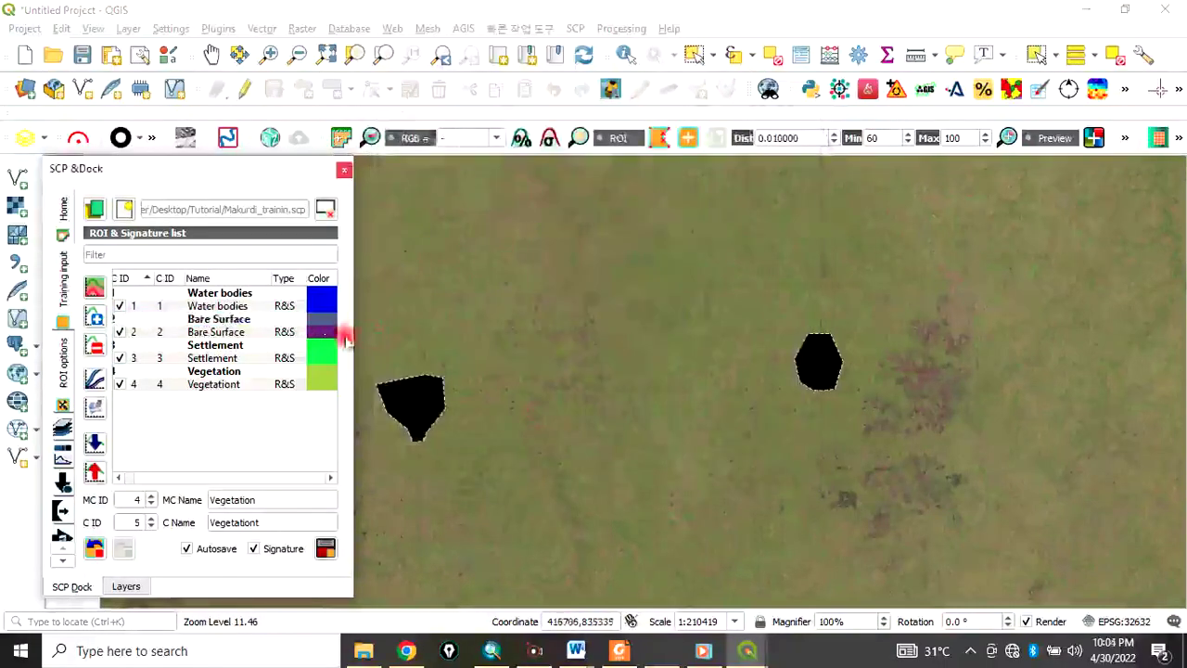
{"action": "double_click", "coordinate": [322, 334]}
{"action": "left_click", "coordinate": [437, 261]}
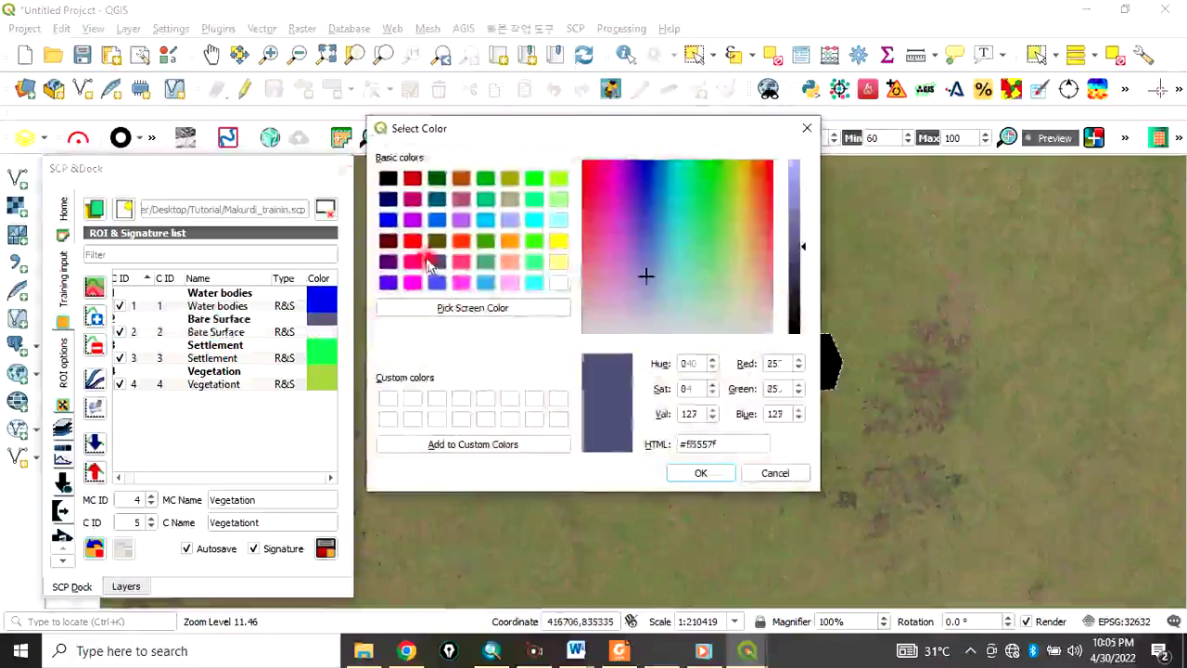
{"action": "left_click", "coordinate": [678, 470]}
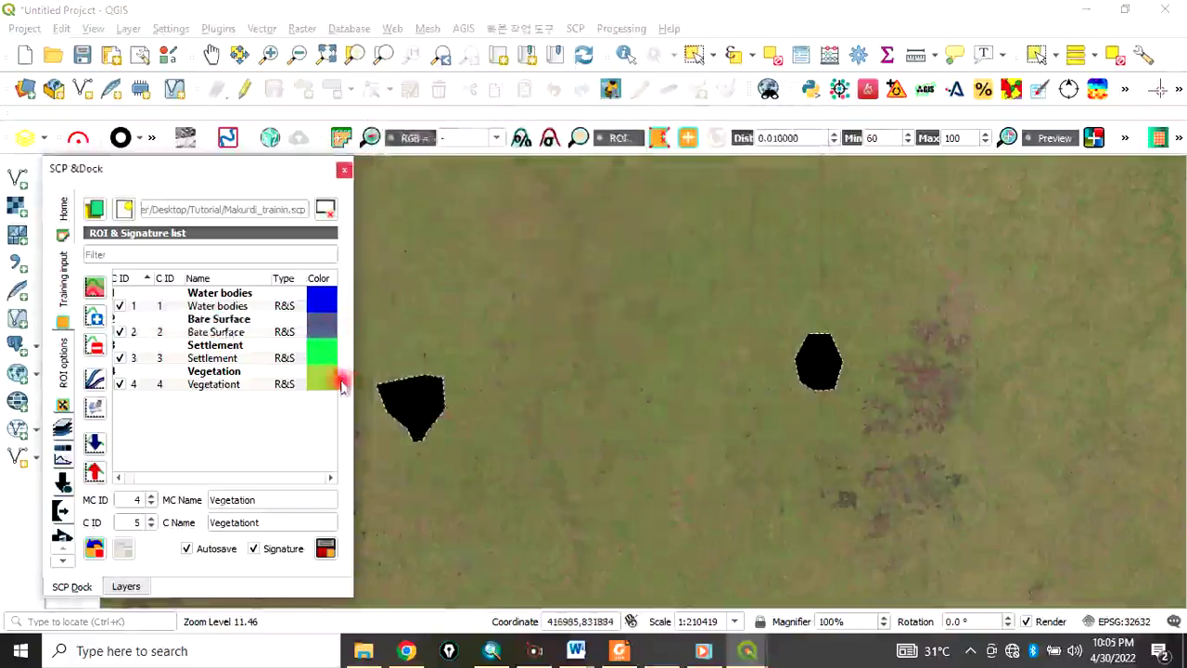
Set the colour of both the Settlement macroclass and its class to red (#ff0000).
{"action": "left_click", "coordinate": [324, 346]}
{"action": "double_click", "coordinate": [324, 347]}
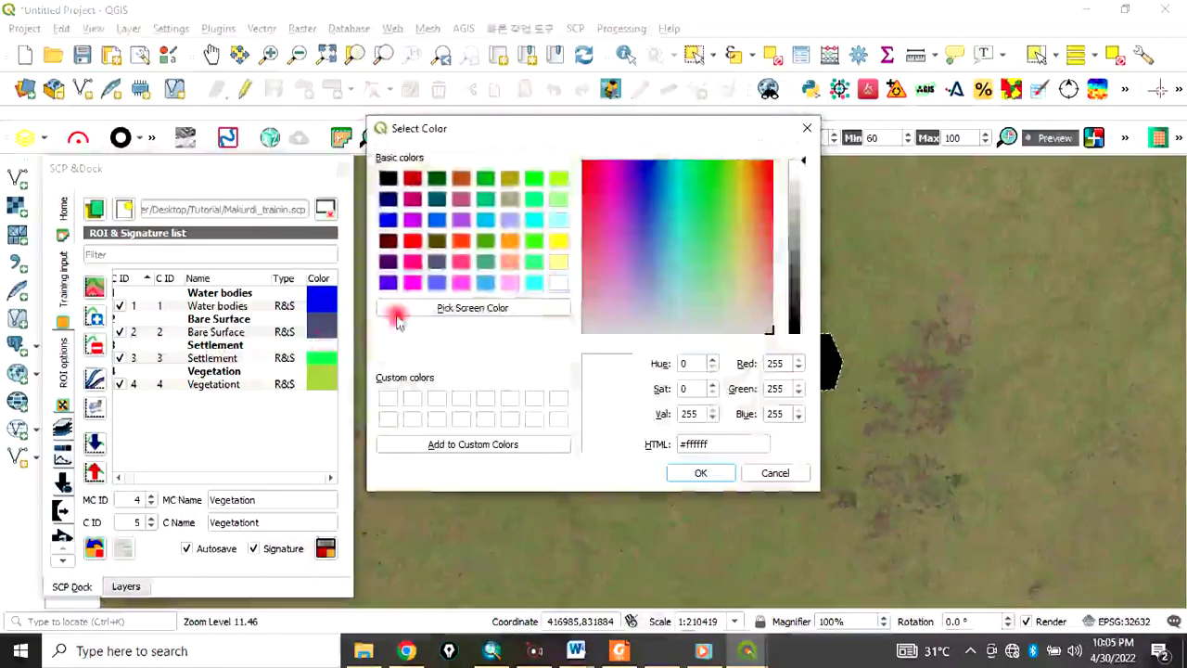
{"action": "left_click", "coordinate": [413, 243]}
{"action": "left_click", "coordinate": [698, 473]}
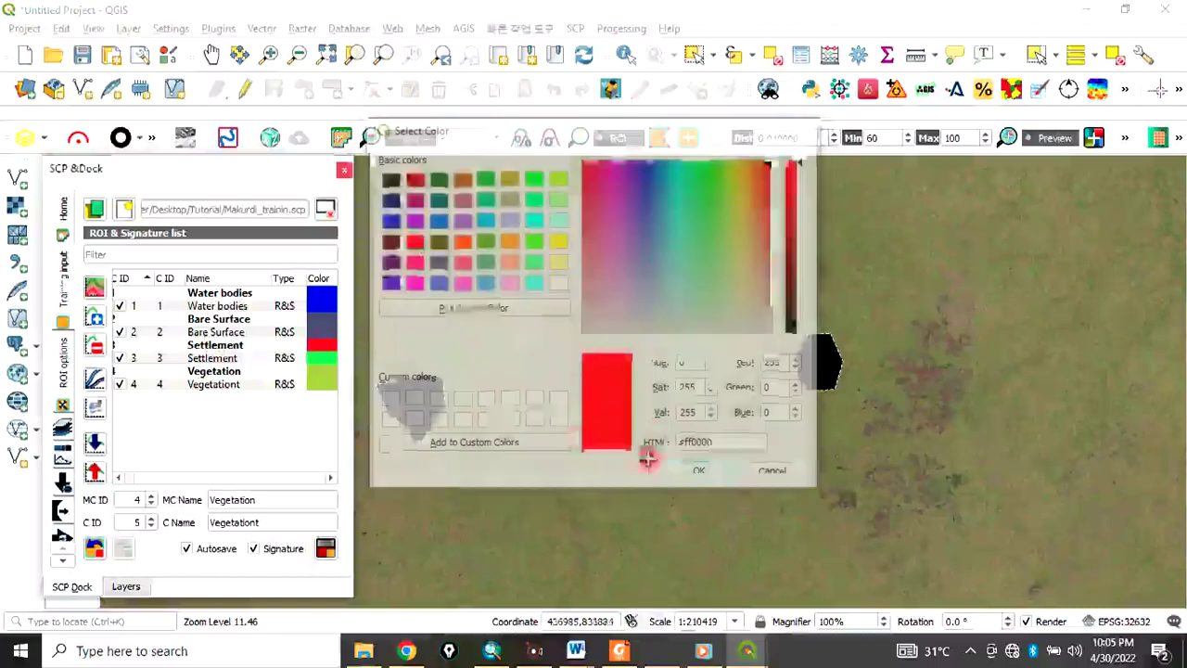
{"action": "double_click", "coordinate": [314, 366]}
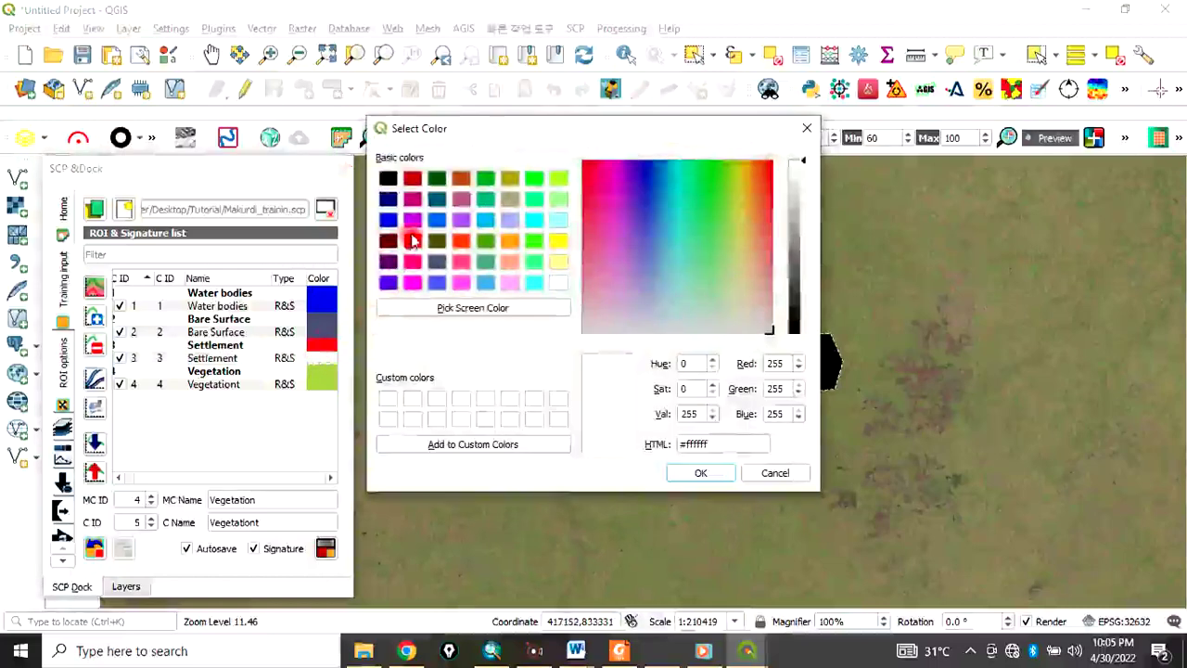
{"action": "left_click", "coordinate": [412, 243]}
{"action": "left_click", "coordinate": [694, 471]}
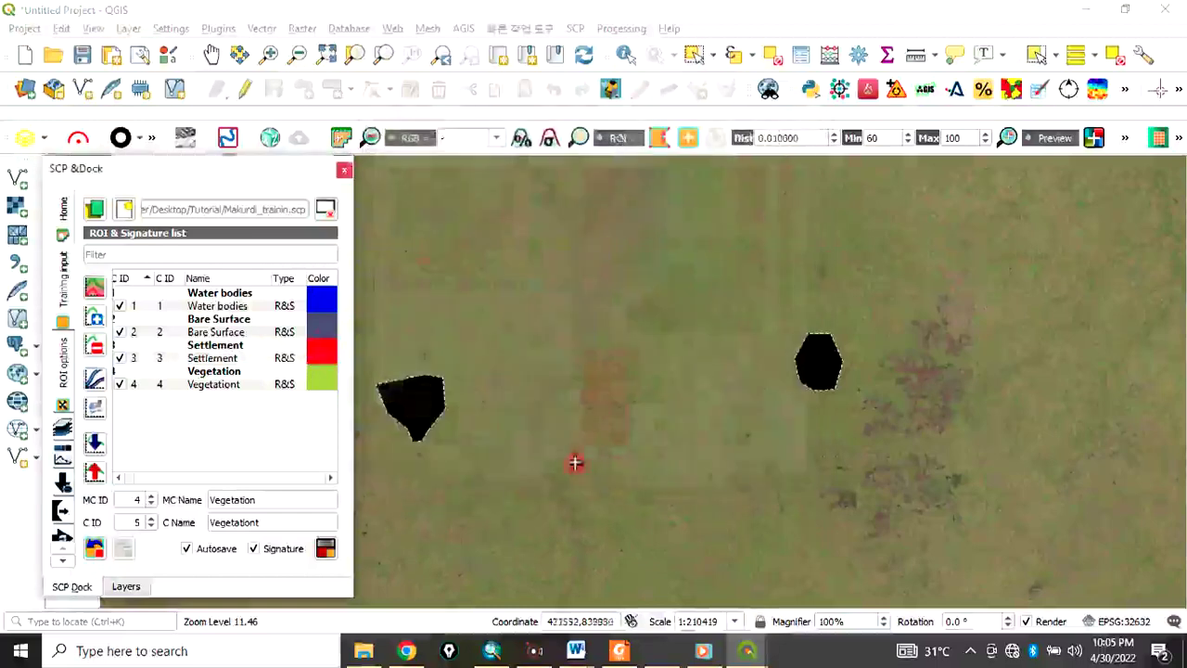
Set the colour of both the Vegetation macroclass and its class to dark green (#005500).
{"action": "double_click", "coordinate": [325, 380]}
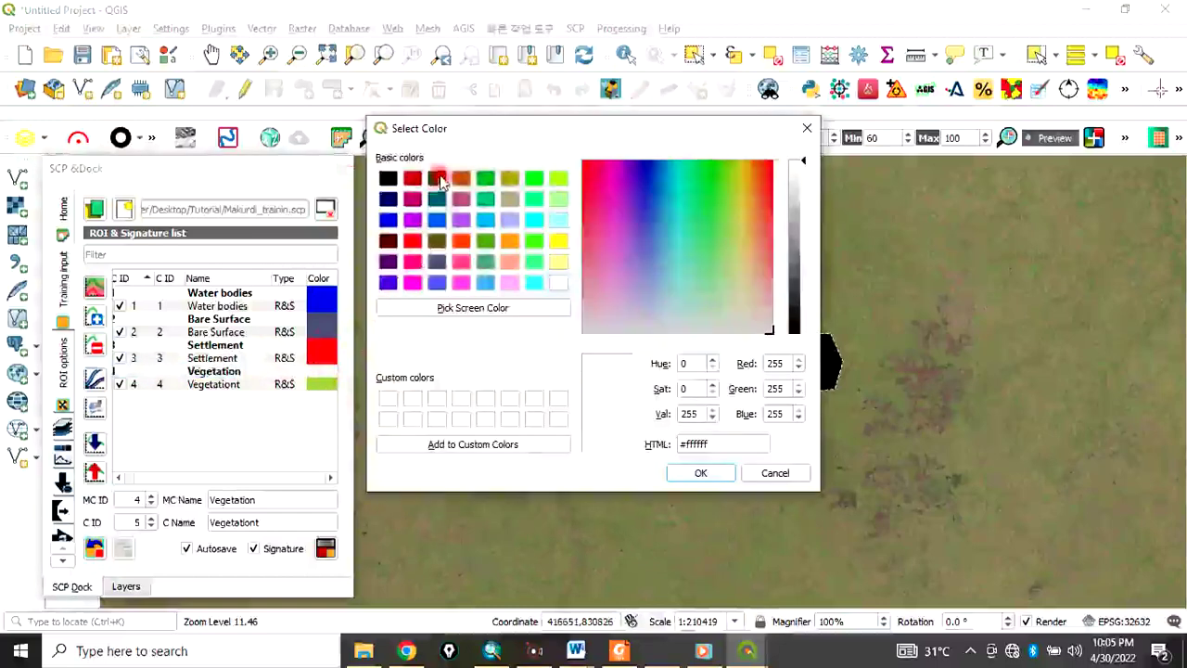
{"action": "left_click", "coordinate": [438, 178]}
{"action": "left_click", "coordinate": [703, 475]}
{"action": "double_click", "coordinate": [327, 382]}
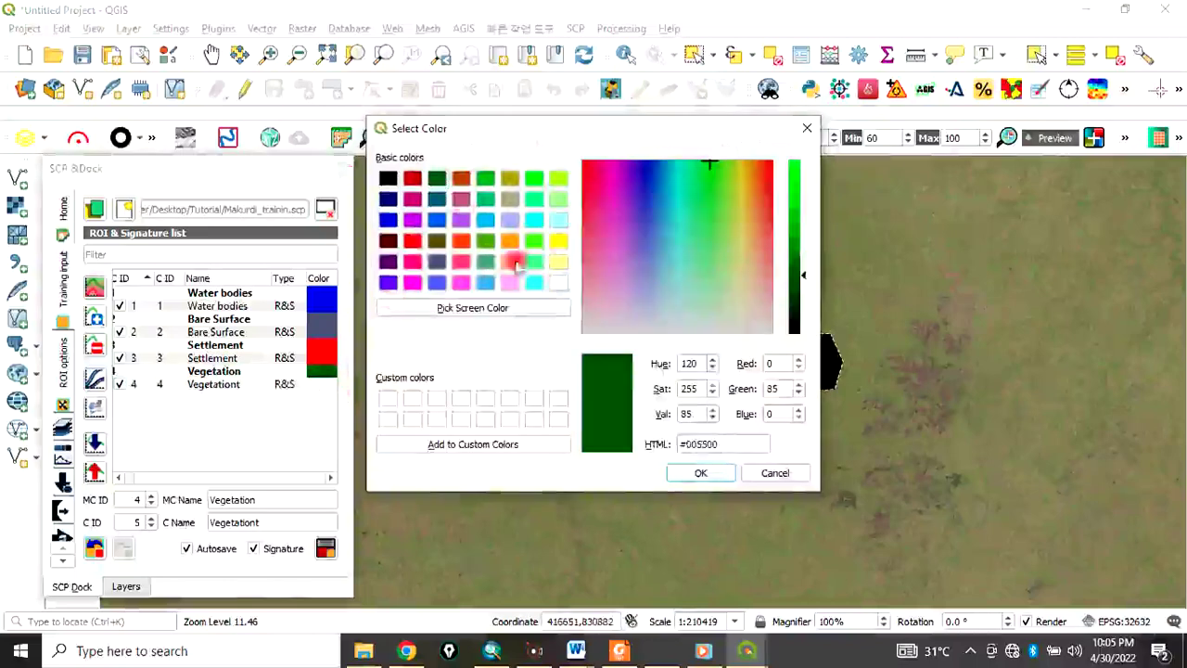
{"action": "left_click", "coordinate": [697, 473]}
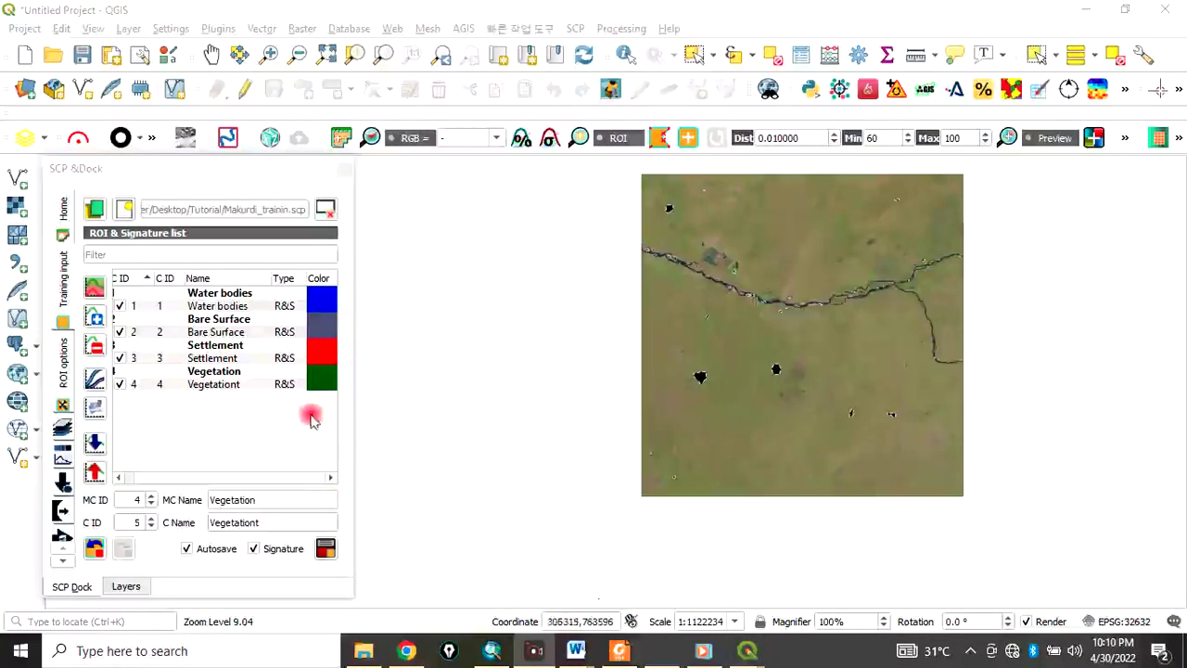
Bring up the plugin's band-processing Classification settings, keeping macroclass ID as the basis for classifying band set 1.
{"action": "mouse_move", "coordinate": [747, 654]}
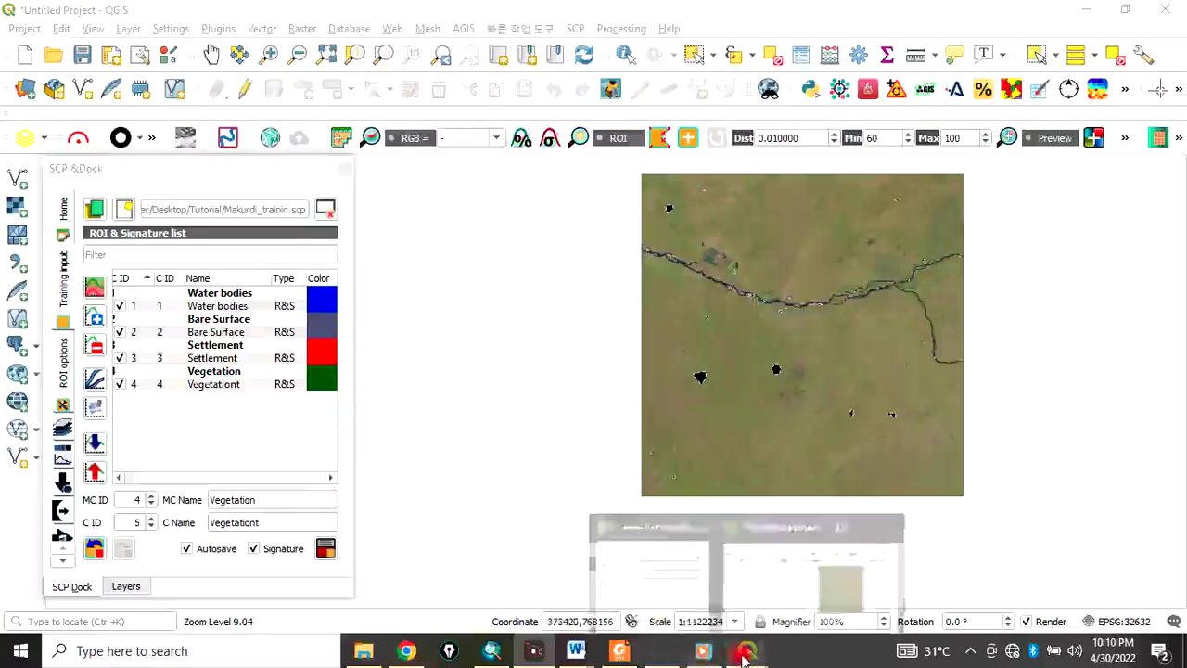
{"action": "left_click", "coordinate": [647, 582]}
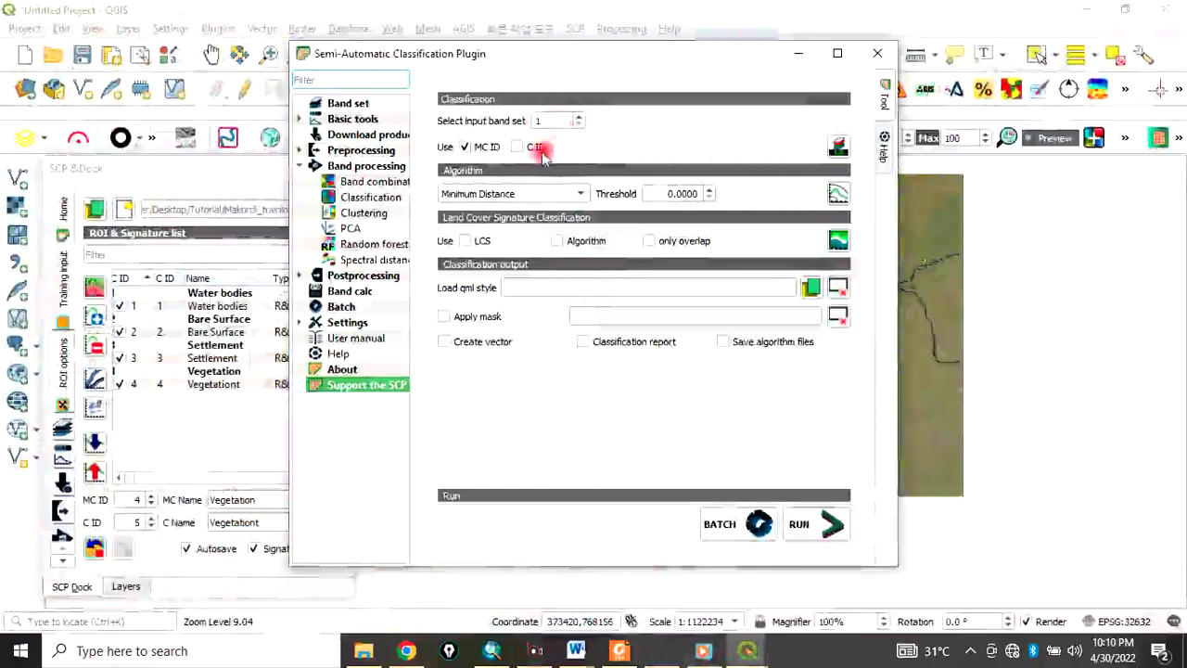
{"action": "left_click", "coordinate": [343, 168]}
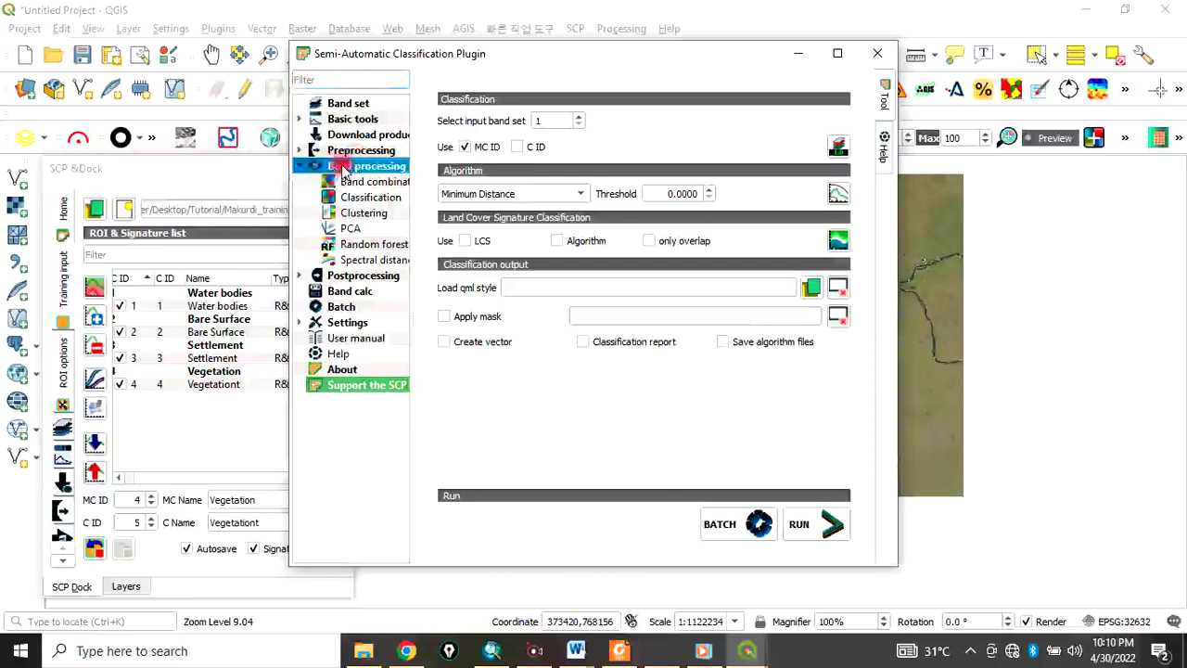
{"action": "left_click", "coordinate": [355, 199]}
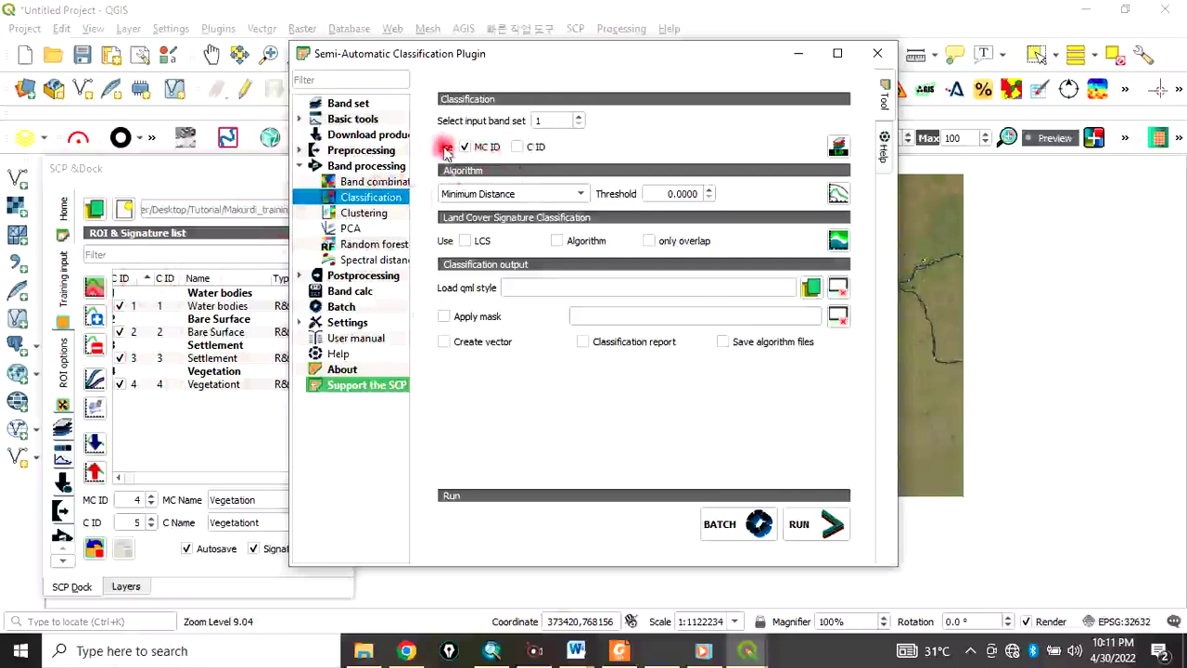
{"action": "left_click", "coordinate": [514, 149]}
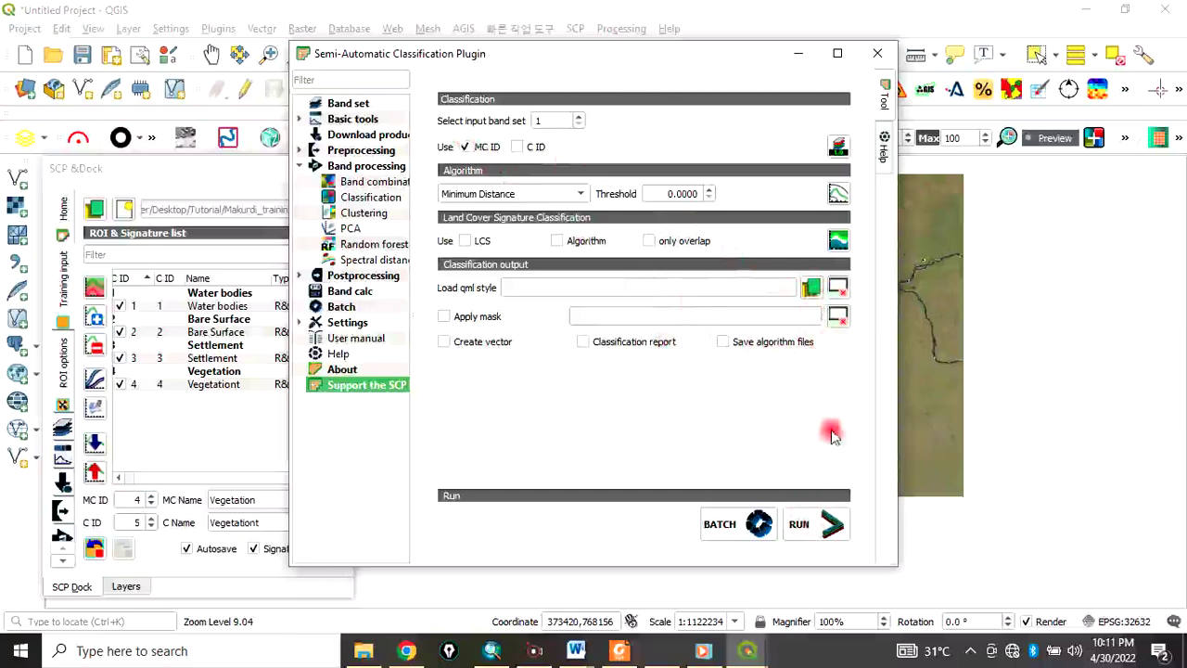
Run the Minimum Distance classification and save the output as the TIF file LULC in the Tutorial folder.
{"action": "left_click", "coordinate": [805, 526]}
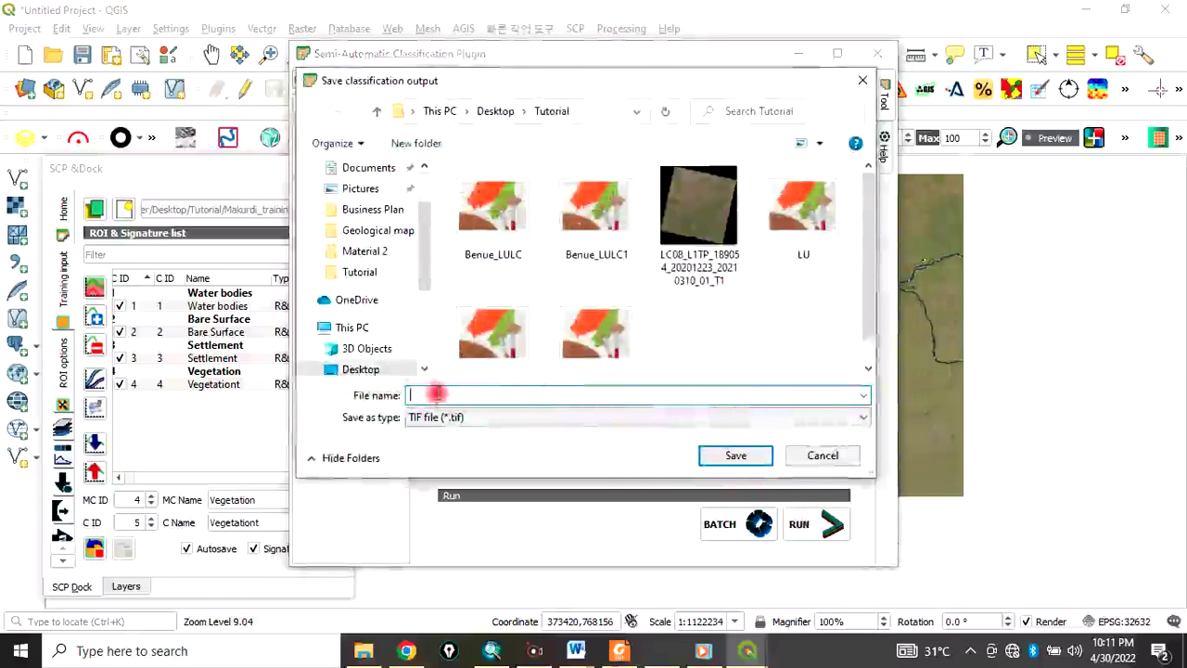
{"action": "type", "text": "LULC"}
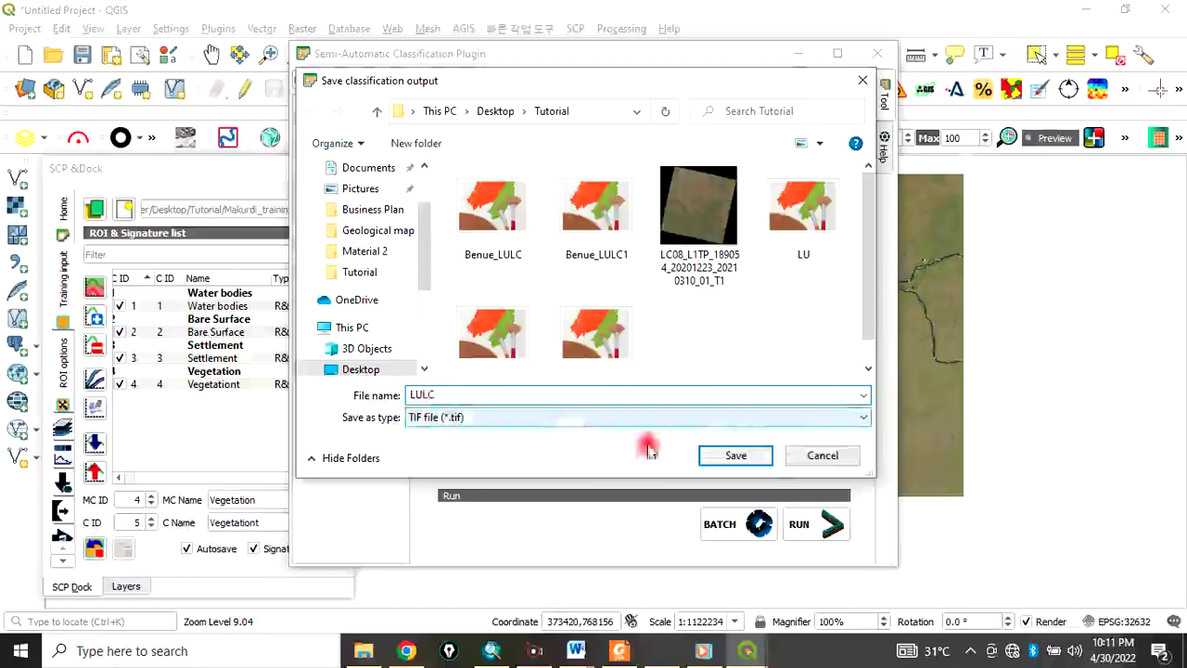
{"action": "left_click", "coordinate": [735, 454]}
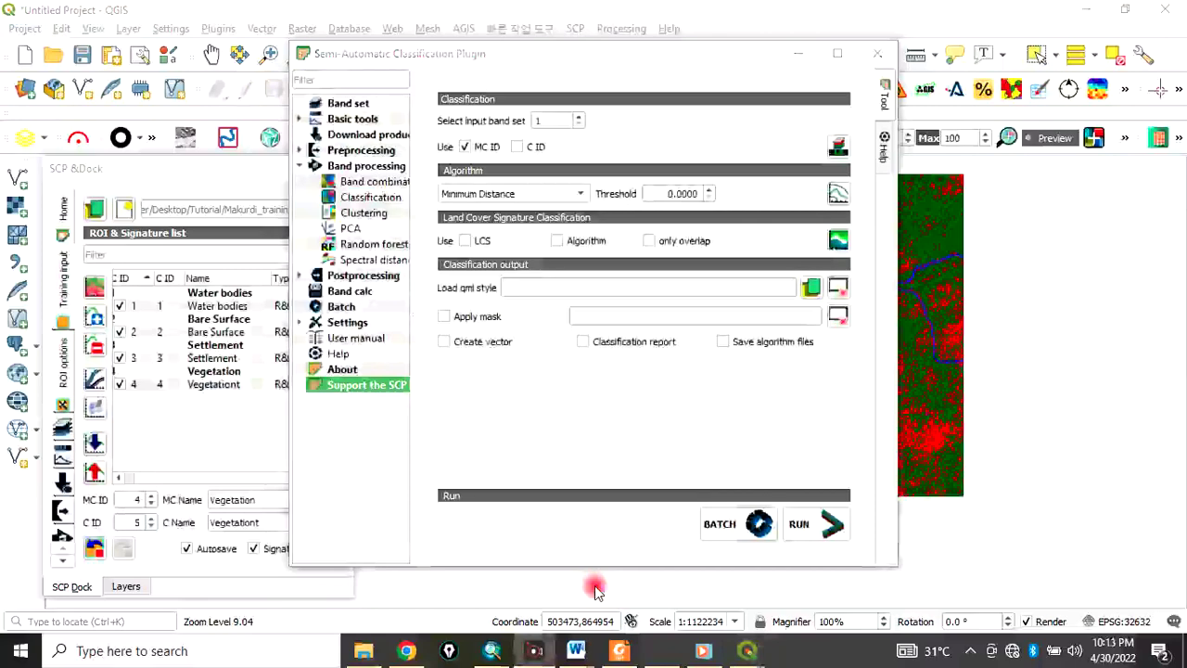
Minimize the plugin window and examine the classified land cover map around the river.
{"action": "left_click", "coordinate": [804, 59]}
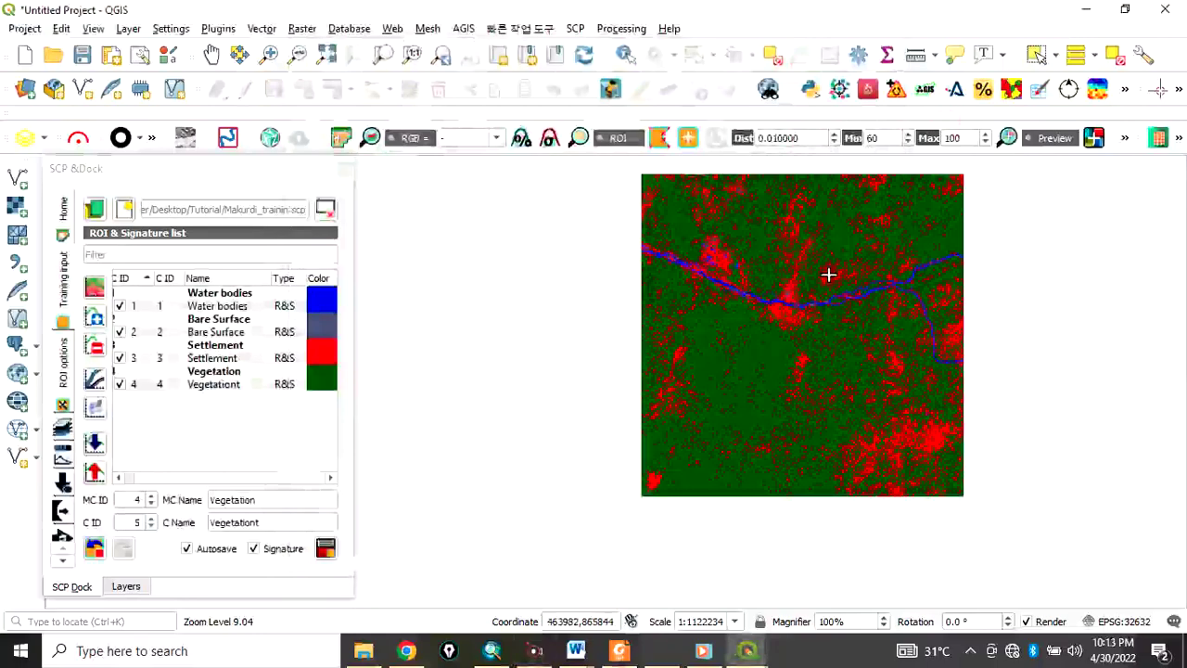
{"action": "scroll", "coordinate": [828, 275], "scroll_direction": "up", "scroll_amount": 1}
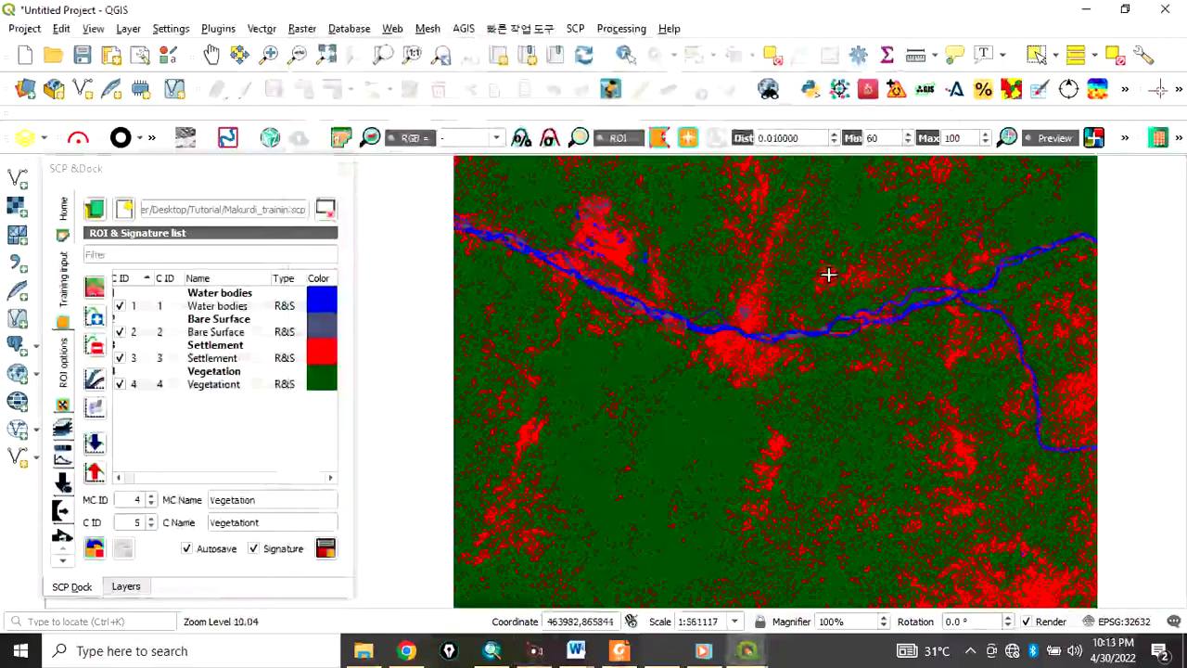
{"action": "scroll", "coordinate": [652, 312], "scroll_direction": "down", "scroll_amount": 1}
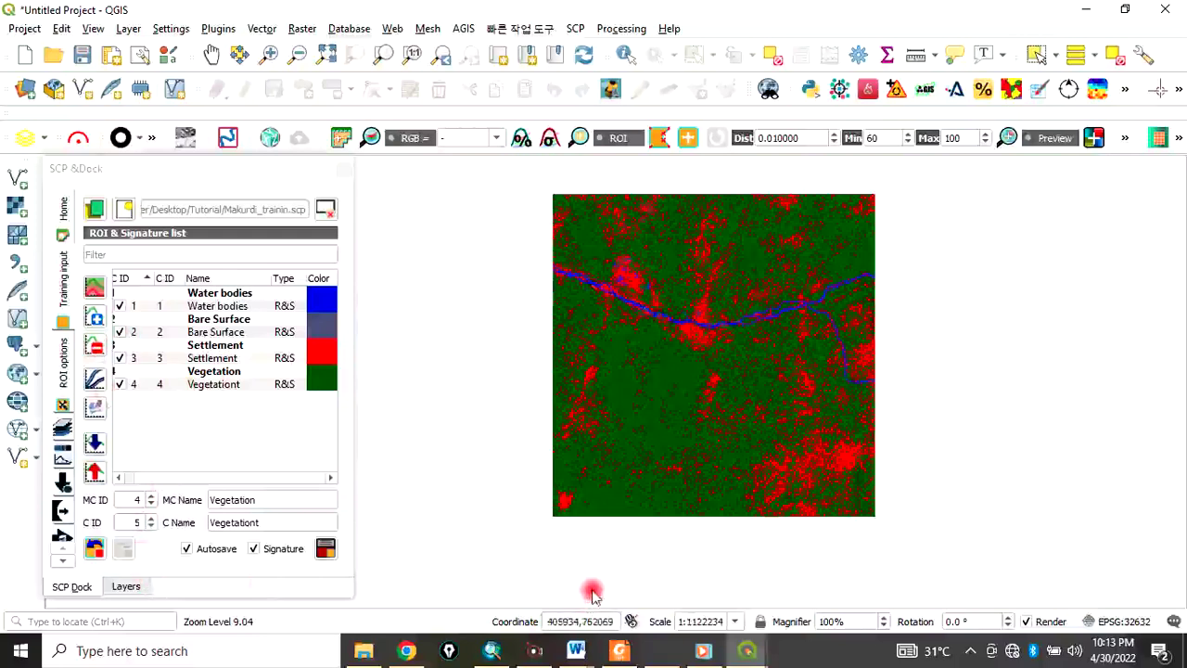
Hide the Makurdi_trainin layer and switch the LULC layer off and back on to compare it with the satellite image.
{"action": "left_click", "coordinate": [126, 588]}
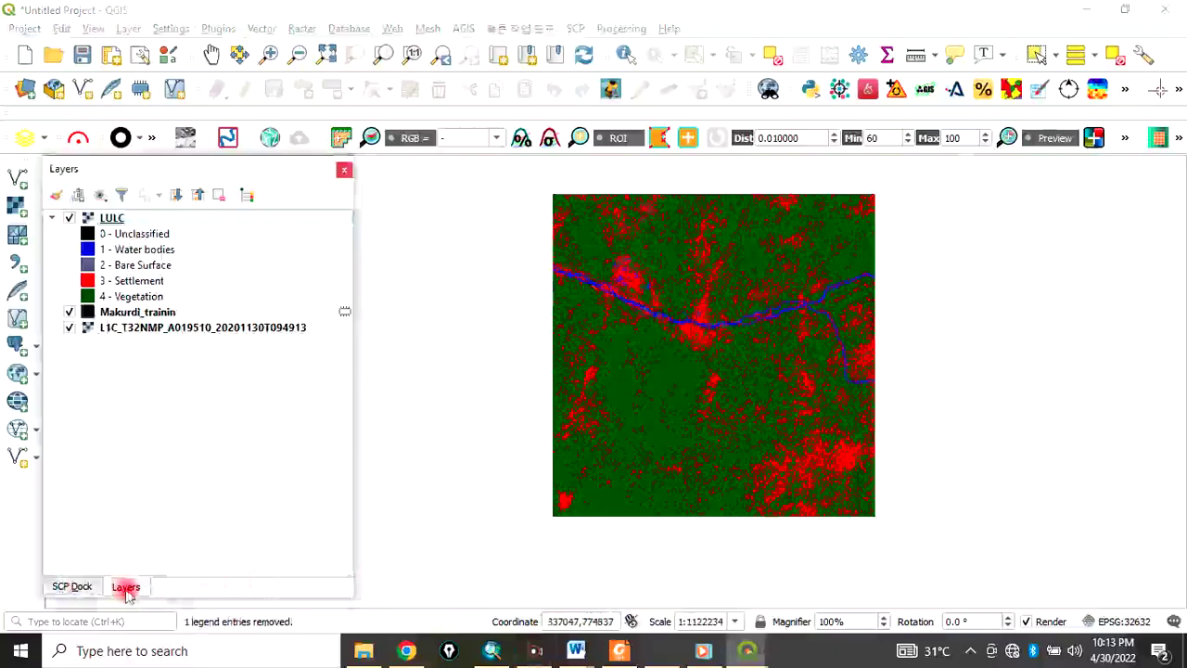
{"action": "left_click", "coordinate": [79, 228]}
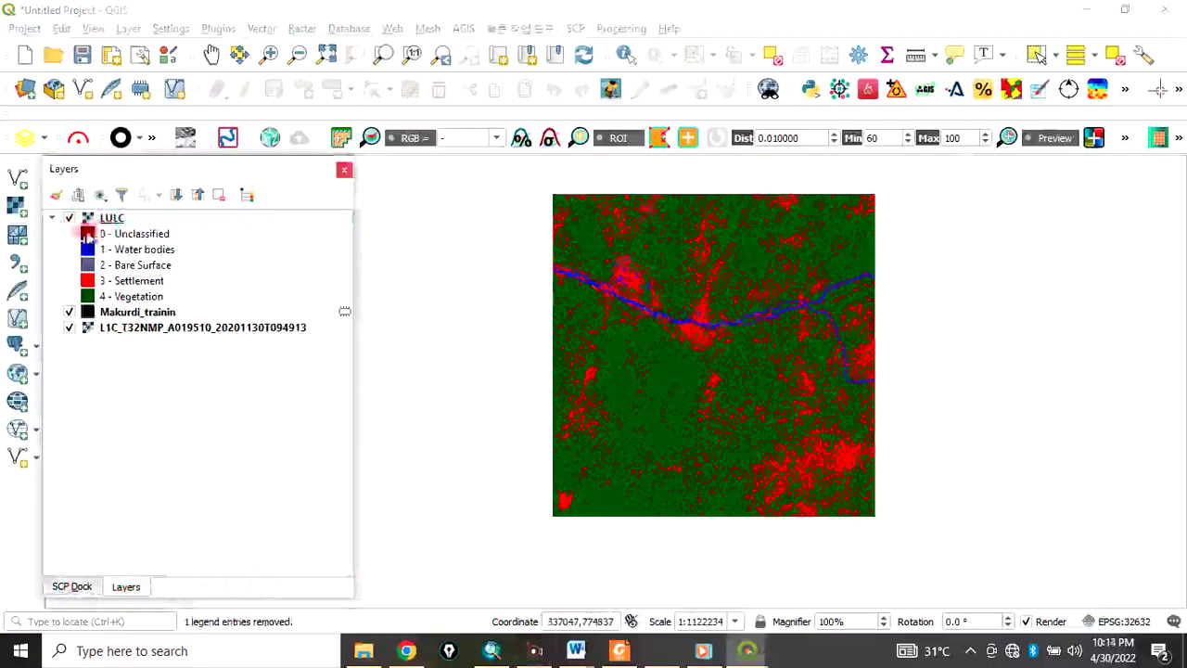
{"action": "left_click", "coordinate": [69, 327]}
{"action": "left_click", "coordinate": [69, 218]}
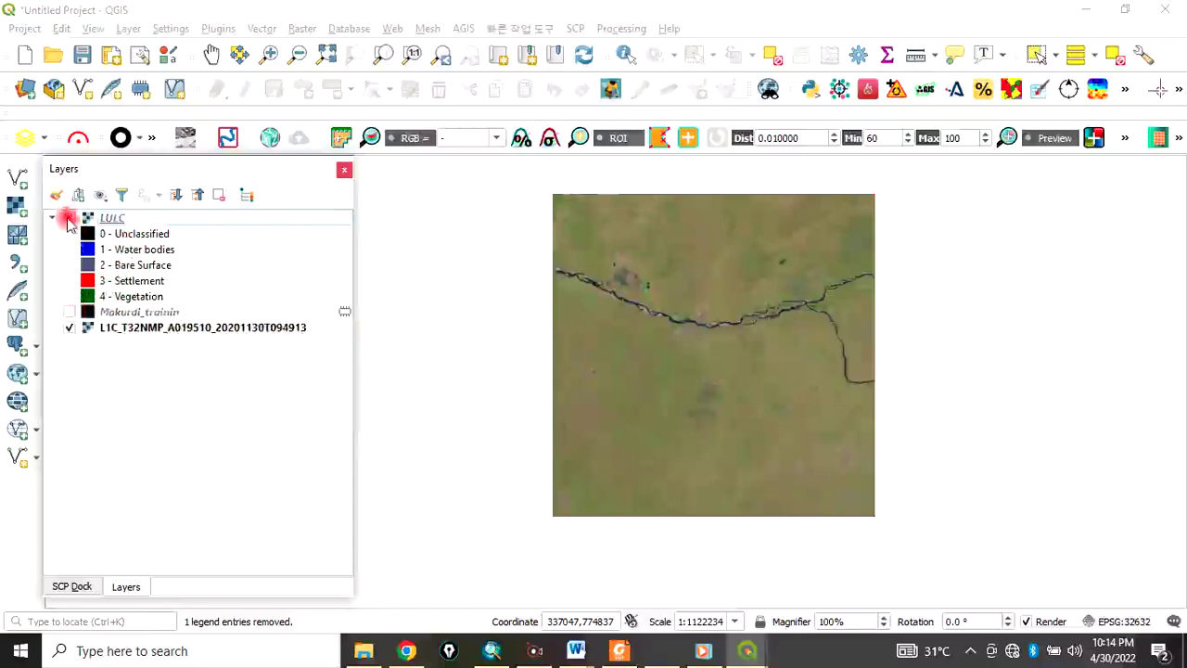
{"action": "left_click", "coordinate": [68, 218]}
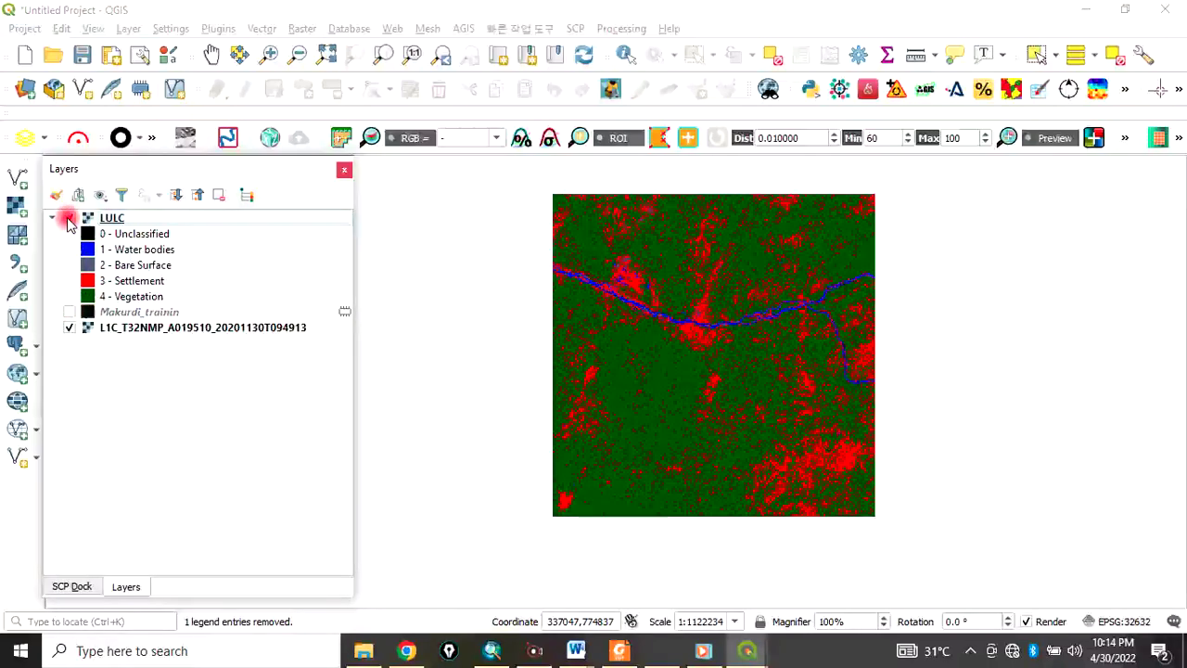
Toggle the visibility of the classified LULC layer several times to compare its classes with the underlying Sentinel-2 image.
{"action": "left_click", "coordinate": [68, 218]}
{"action": "left_click", "coordinate": [68, 218]}
{"action": "left_click", "coordinate": [69, 218]}
{"action": "left_click", "coordinate": [69, 218]}
{"action": "left_click", "coordinate": [69, 218]}
{"action": "left_click", "coordinate": [69, 218]}
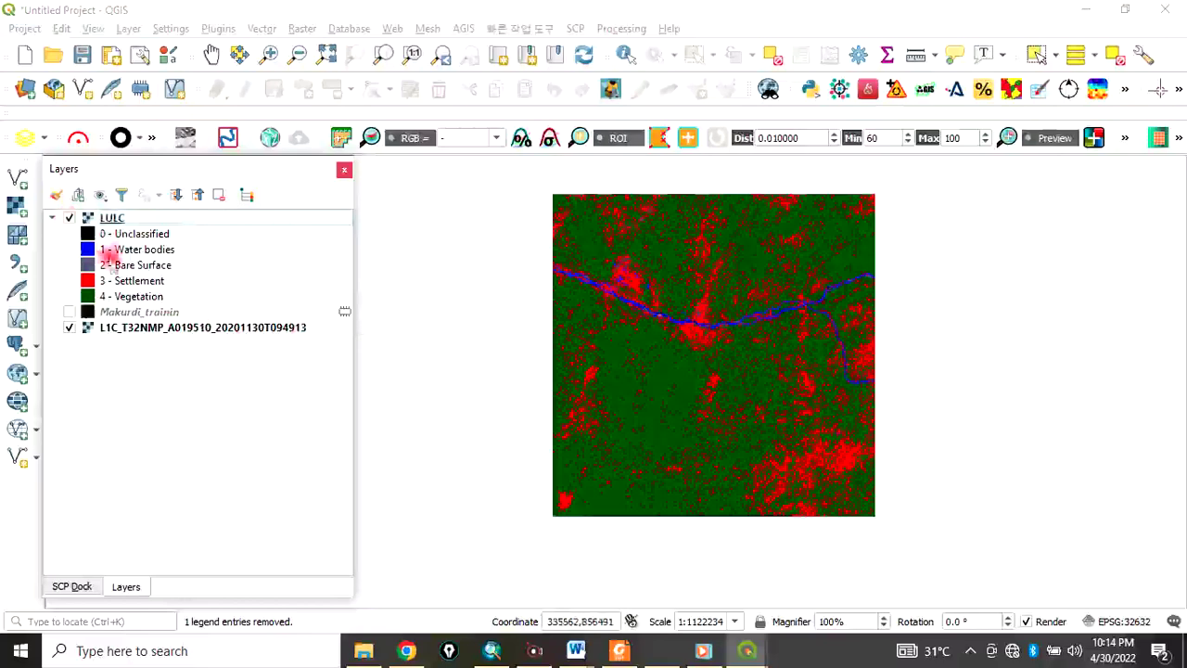
{"action": "double_click", "coordinate": [130, 181]}
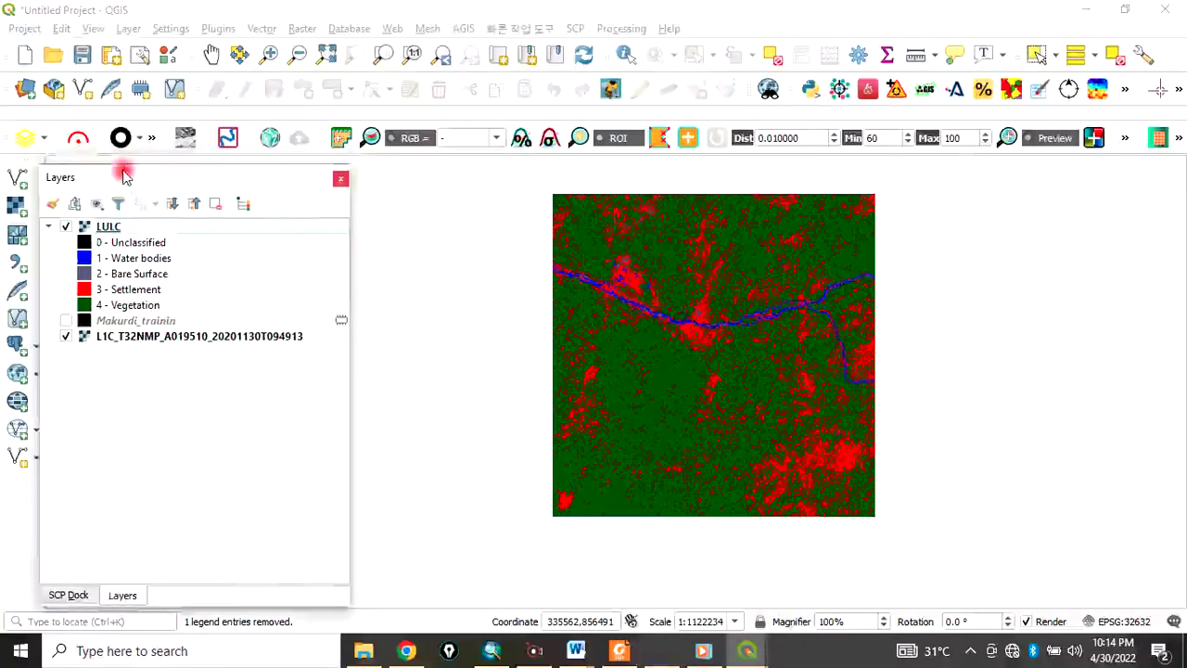
Create a new print layout titled map.
{"action": "left_click", "coordinate": [24, 29]}
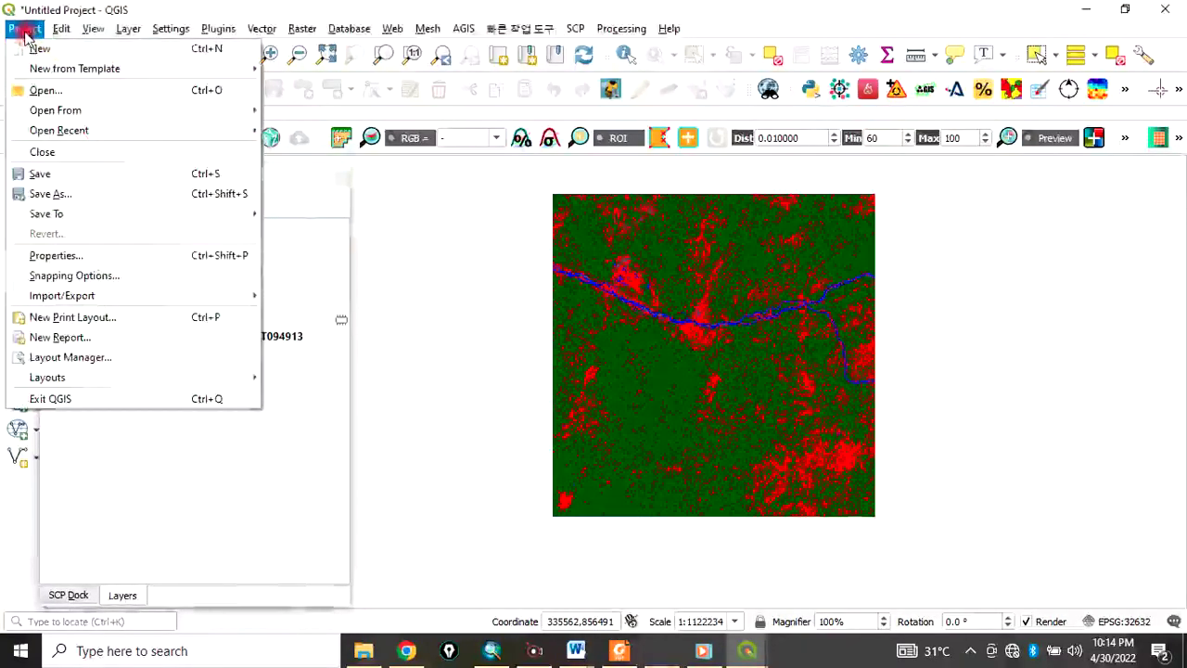
{"action": "left_click", "coordinate": [61, 317]}
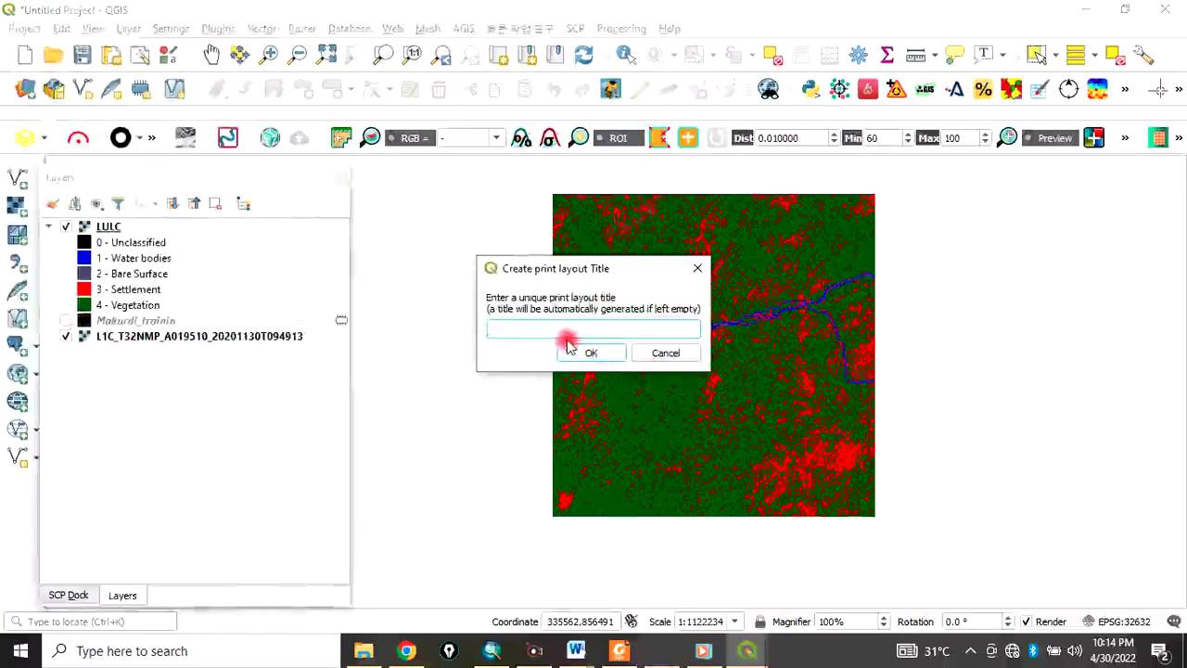
{"action": "type", "text": "p"}
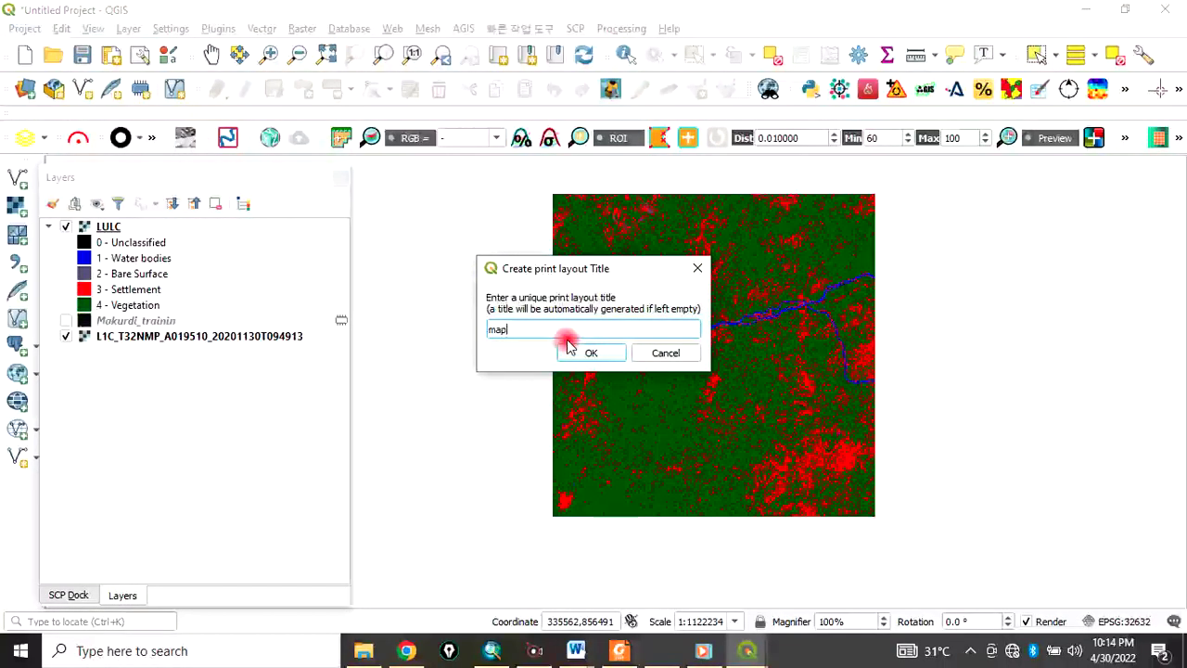
{"action": "left_click", "coordinate": [583, 353]}
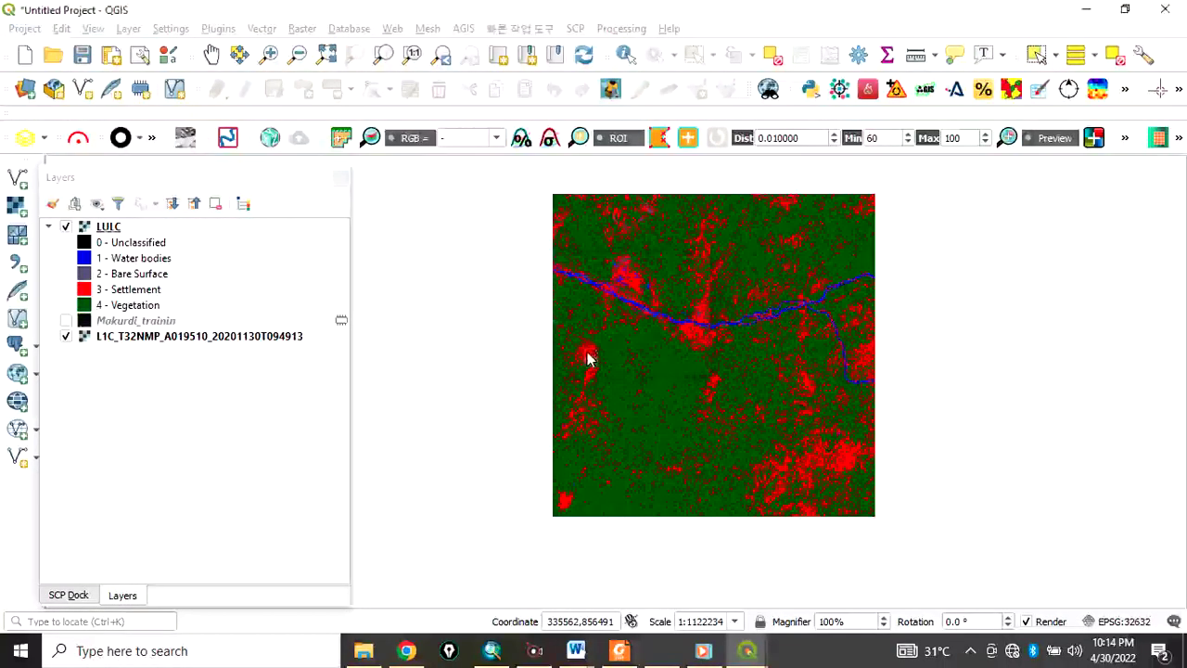
{"action": "left_click", "coordinate": [511, 258]}
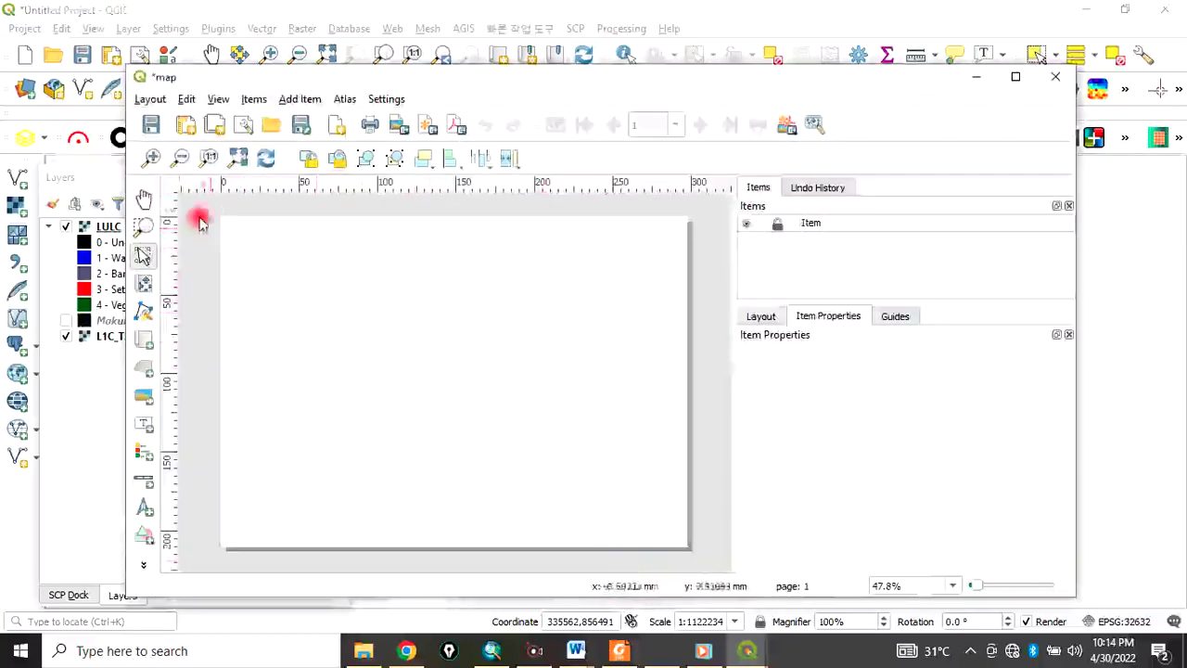
Add a map item covering almost the entire page of the print layout.
{"action": "left_click", "coordinate": [147, 397]}
{"action": "left_click", "coordinate": [144, 427]}
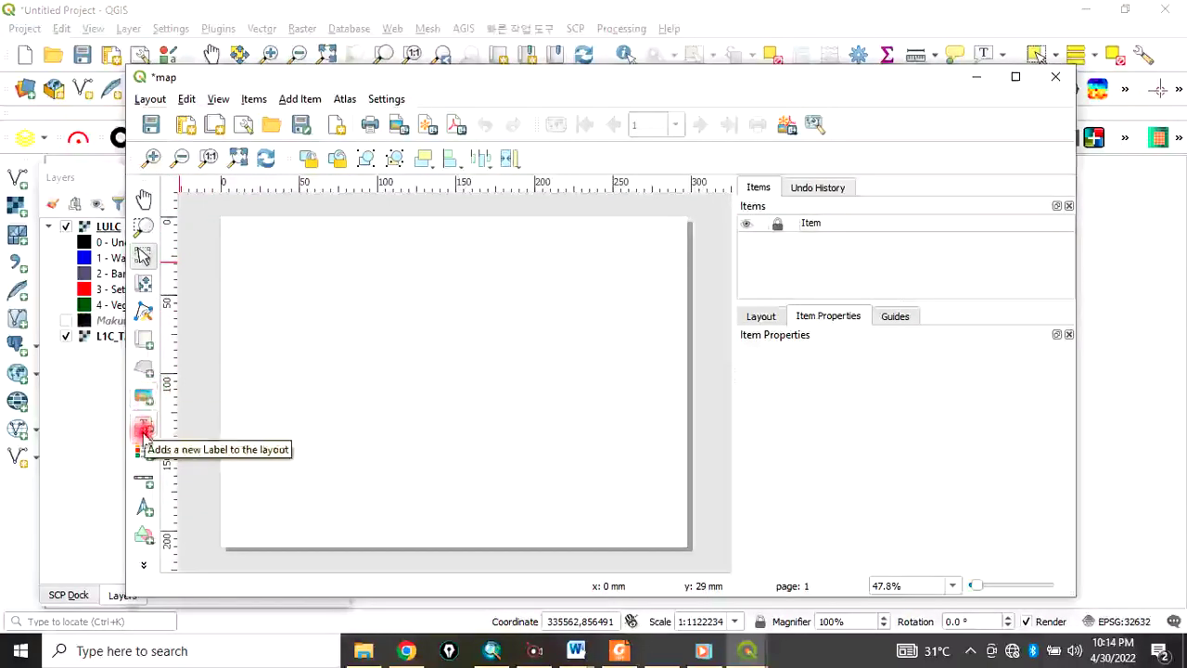
{"action": "left_click", "coordinate": [146, 373]}
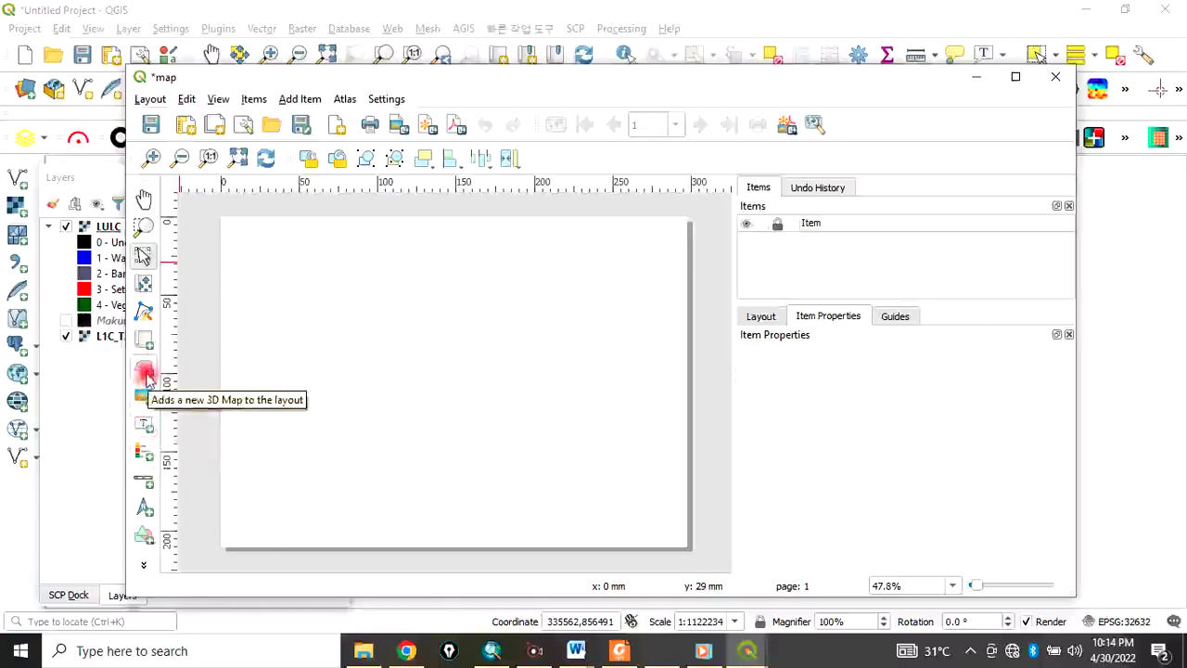
{"action": "left_click", "coordinate": [147, 340]}
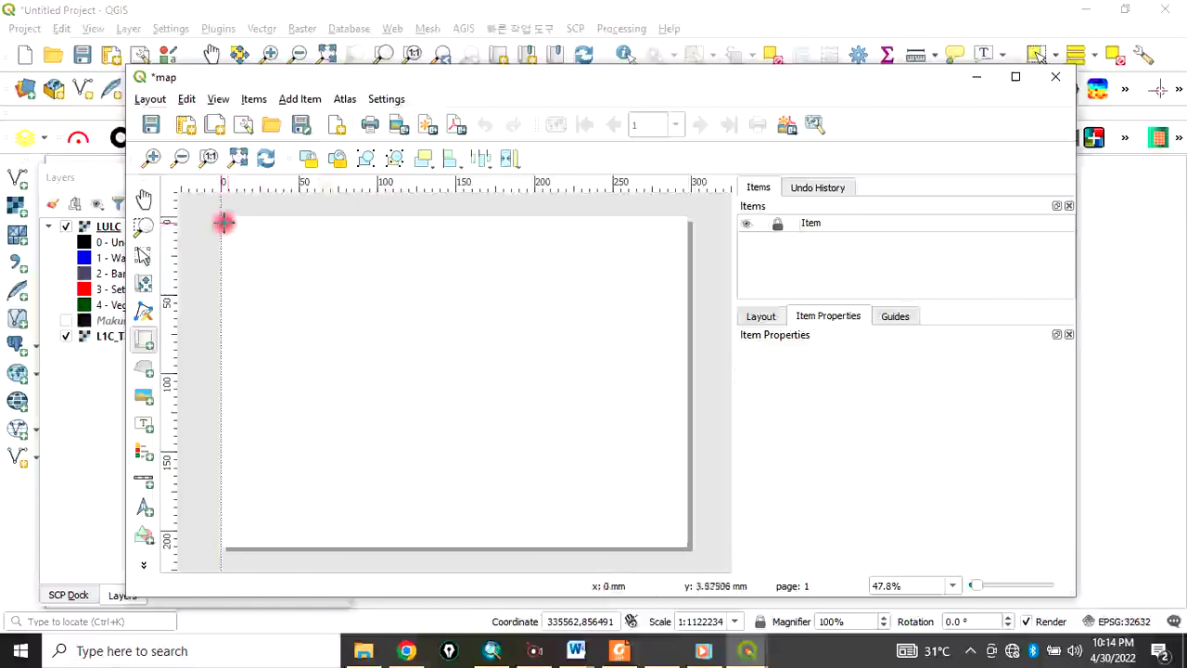
{"action": "left_click_drag", "start_coordinate": [223, 221], "coordinate": [677, 536]}
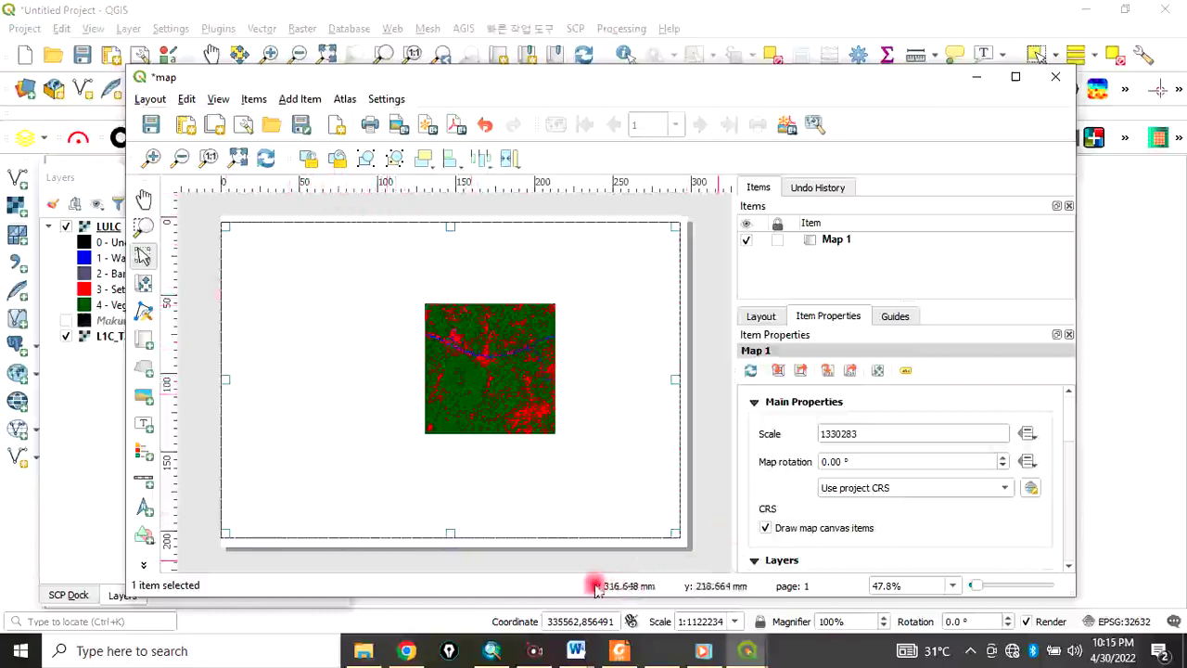
Add a legend beside the lower right part of the classified map.
{"action": "key", "text": "ctrl+plus"}
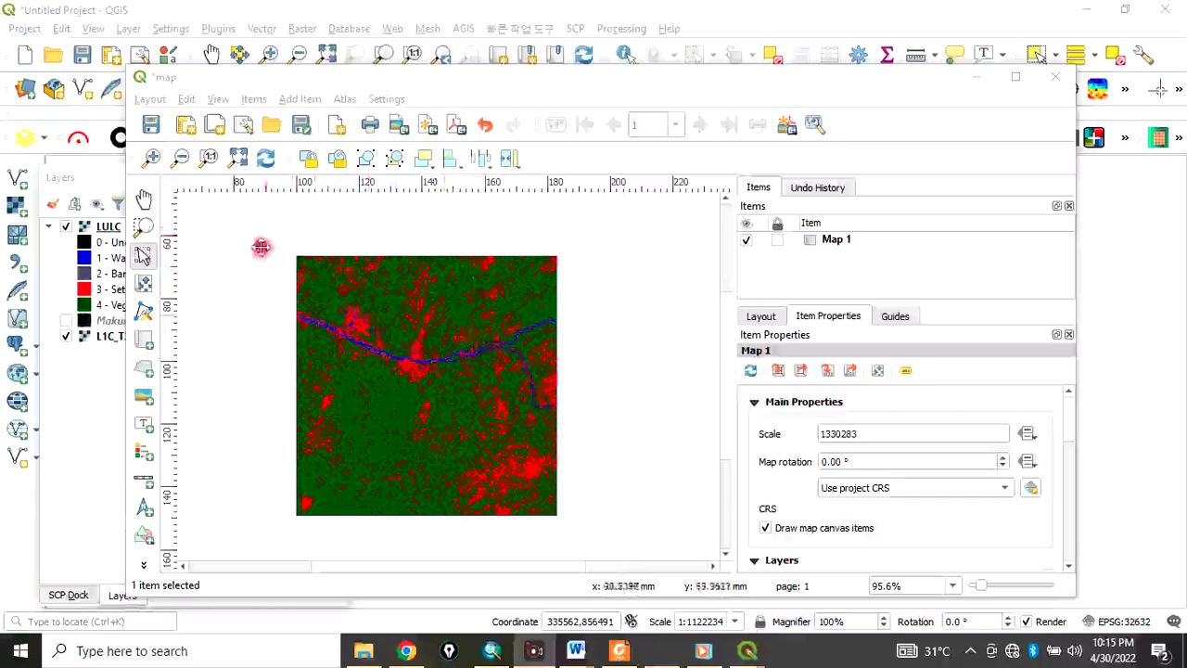
{"action": "left_click", "coordinate": [142, 454]}
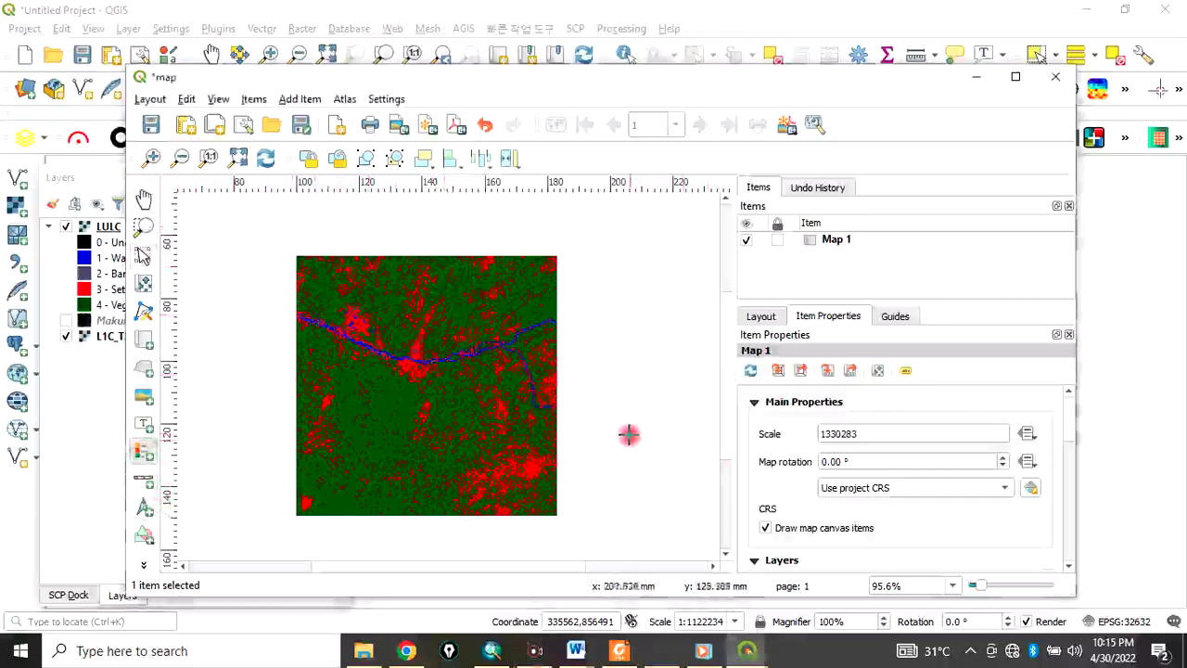
{"action": "mouse_move", "coordinate": [596, 430]}
{"action": "left_mouse_down"}
{"action": "mouse_move", "coordinate": [673, 485]}
{"action": "mouse_move", "coordinate": [588, 403]}
{"action": "mouse_move", "coordinate": [615, 392]}
{"action": "mouse_move", "coordinate": [620, 427]}
{"action": "left_mouse_up"}
{"action": "left_click_drag", "start_coordinate": [653, 467], "coordinate": [604, 399]}
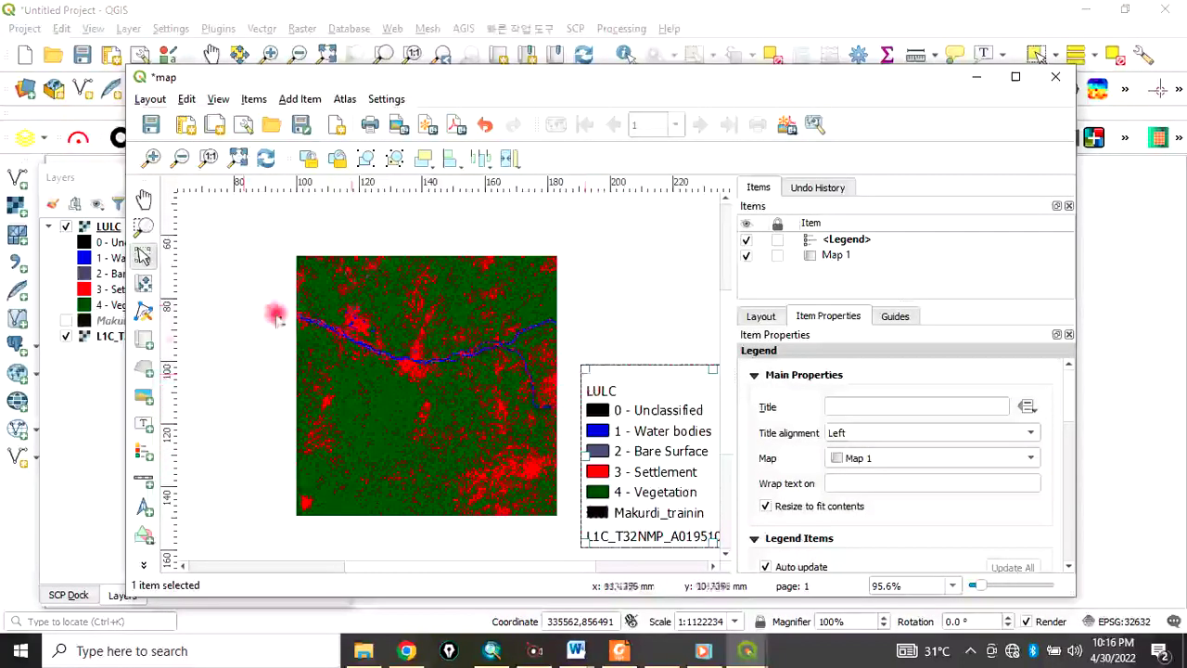
Hide the L1C_T32NMP_A019510_20201130T094913 layer in the main window and return to the map print layout.
{"action": "left_click", "coordinate": [67, 339]}
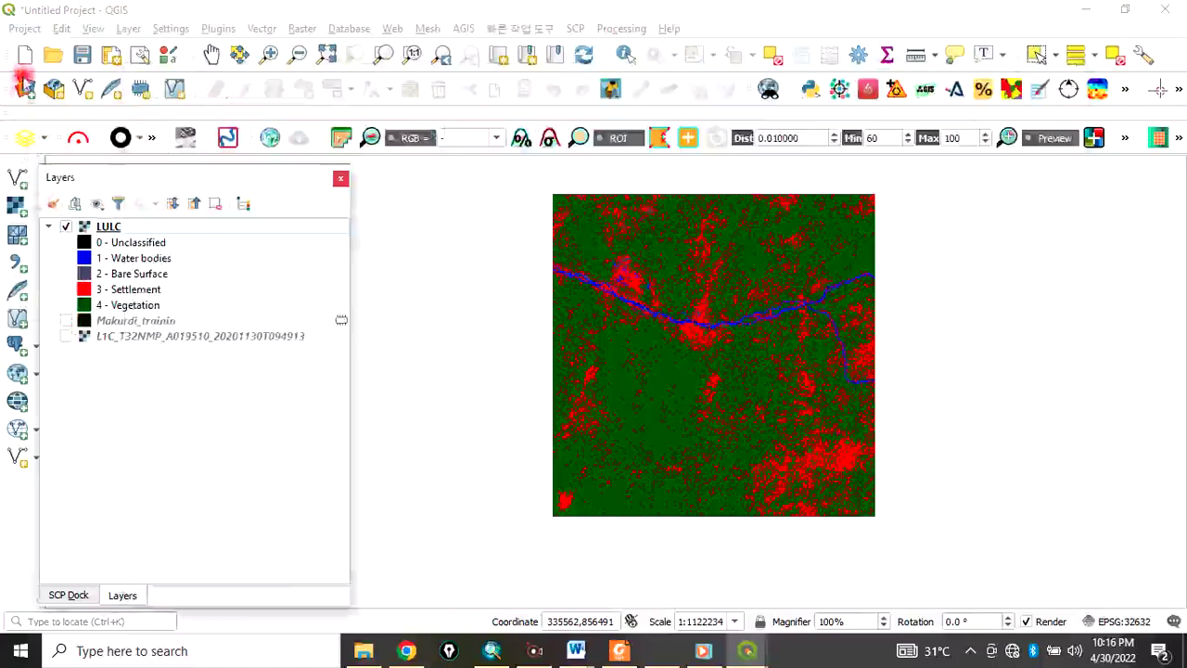
{"action": "left_click", "coordinate": [24, 28]}
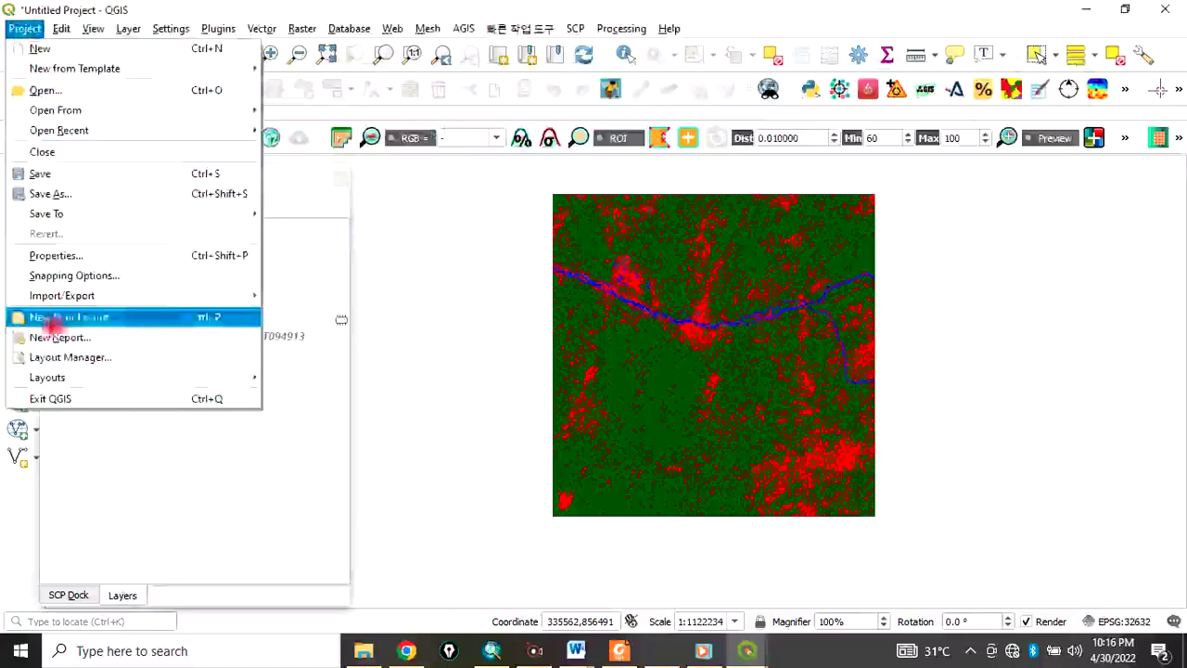
{"action": "mouse_move", "coordinate": [63, 376]}
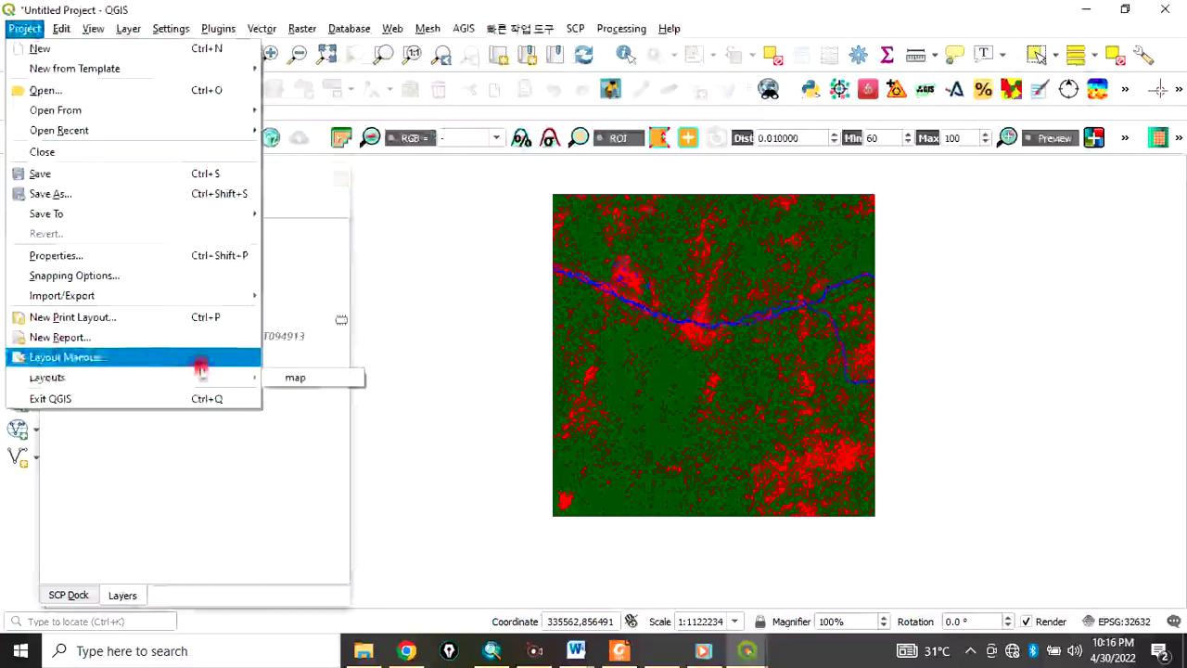
{"action": "left_click", "coordinate": [293, 378]}
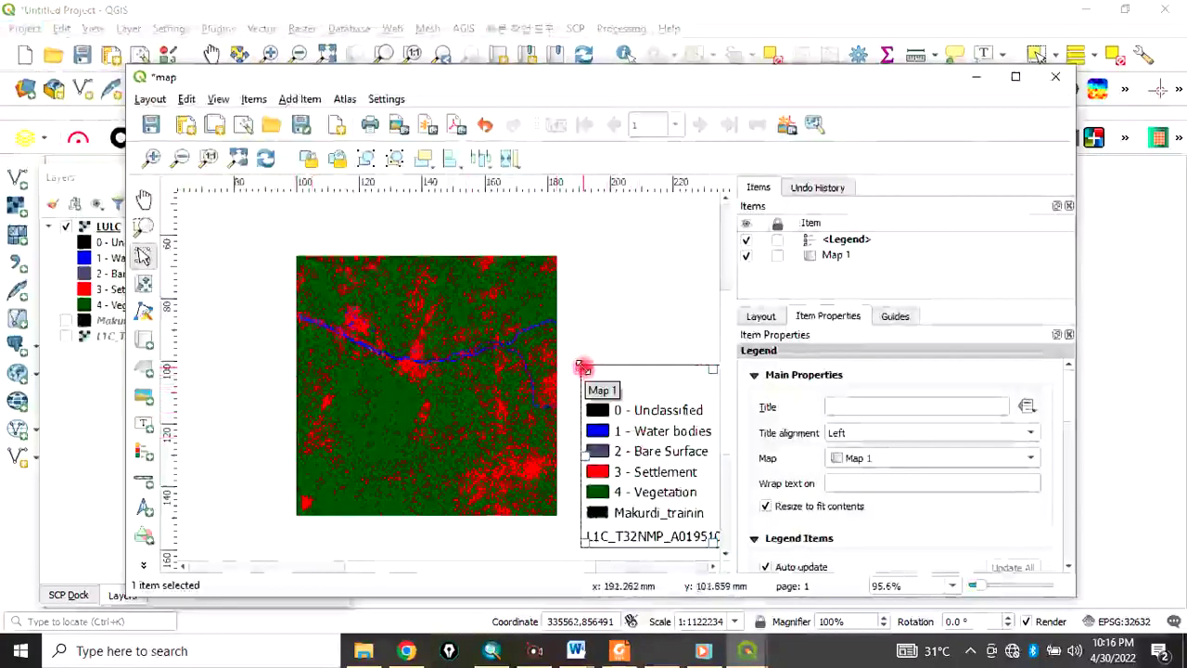
Move the legend further down and away from the map, and add a north arrow above it and a scale bar under the map's lower left corner.
{"action": "left_click_drag", "start_coordinate": [582, 369], "coordinate": [637, 436]}
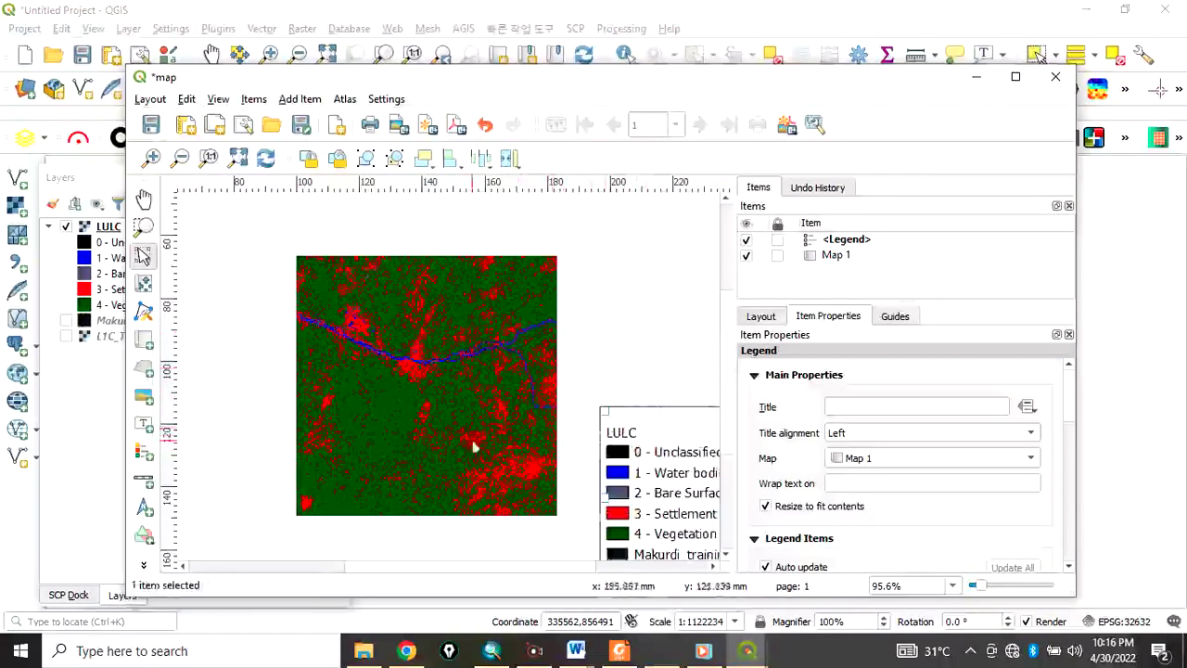
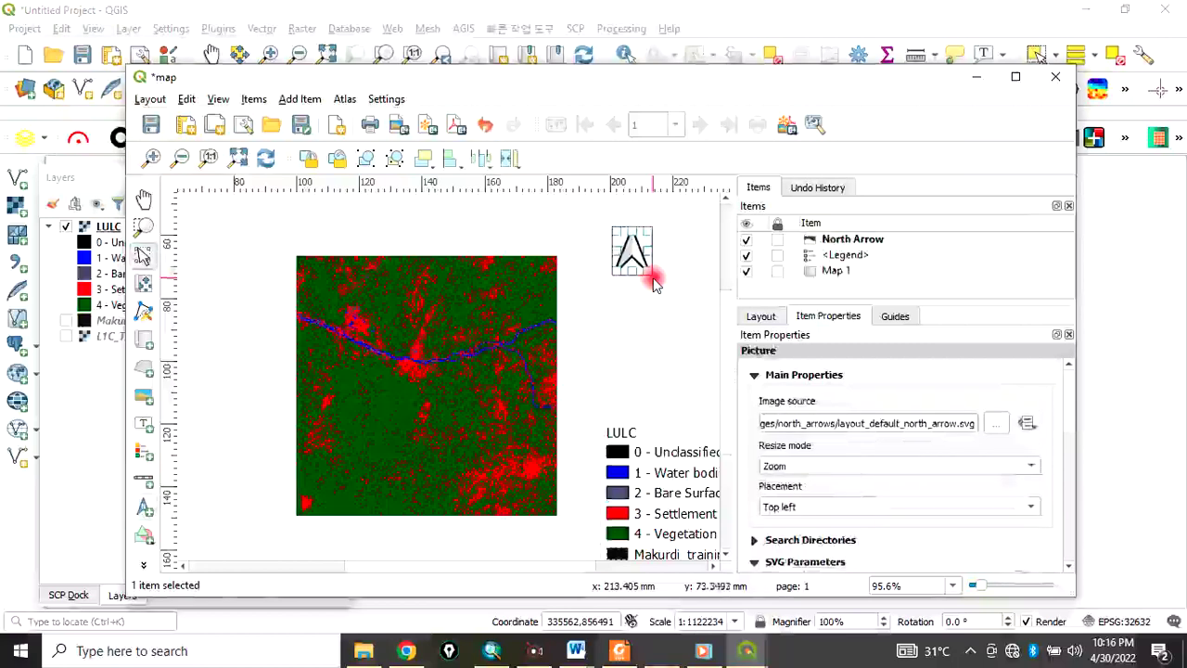
{"action": "left_click", "coordinate": [145, 480]}
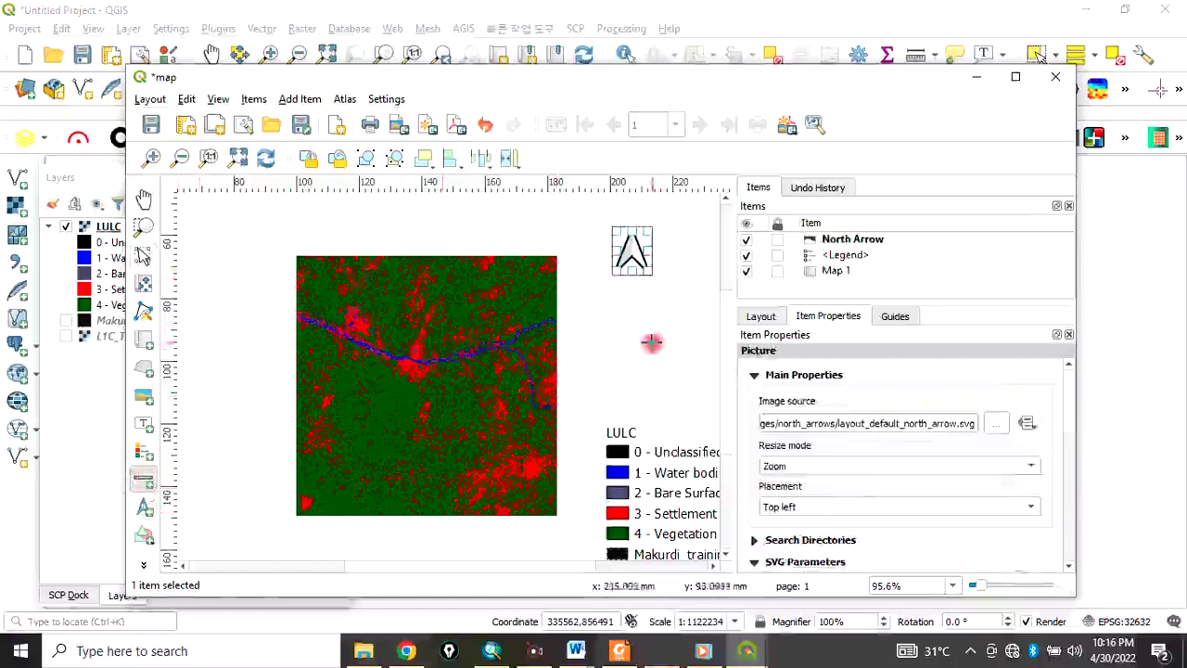
{"action": "left_click_drag", "start_coordinate": [605, 356], "coordinate": [307, 532]}
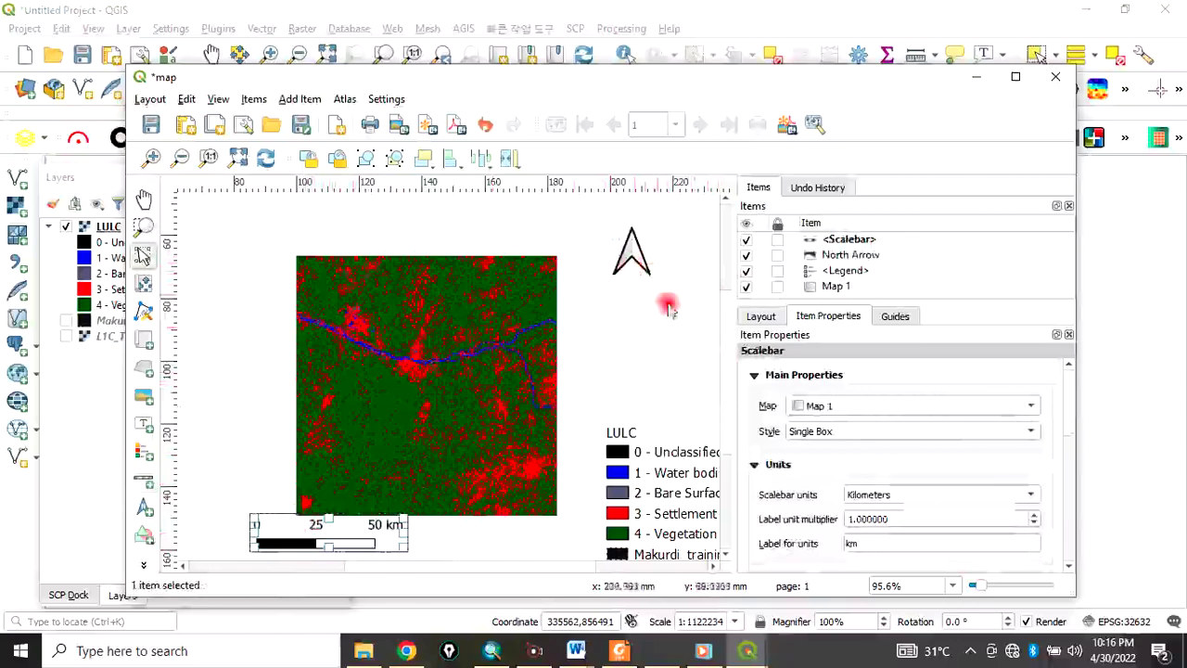
Add a grid to the Map 1 item and open the grid's properties for modification.
{"action": "left_click", "coordinate": [543, 363]}
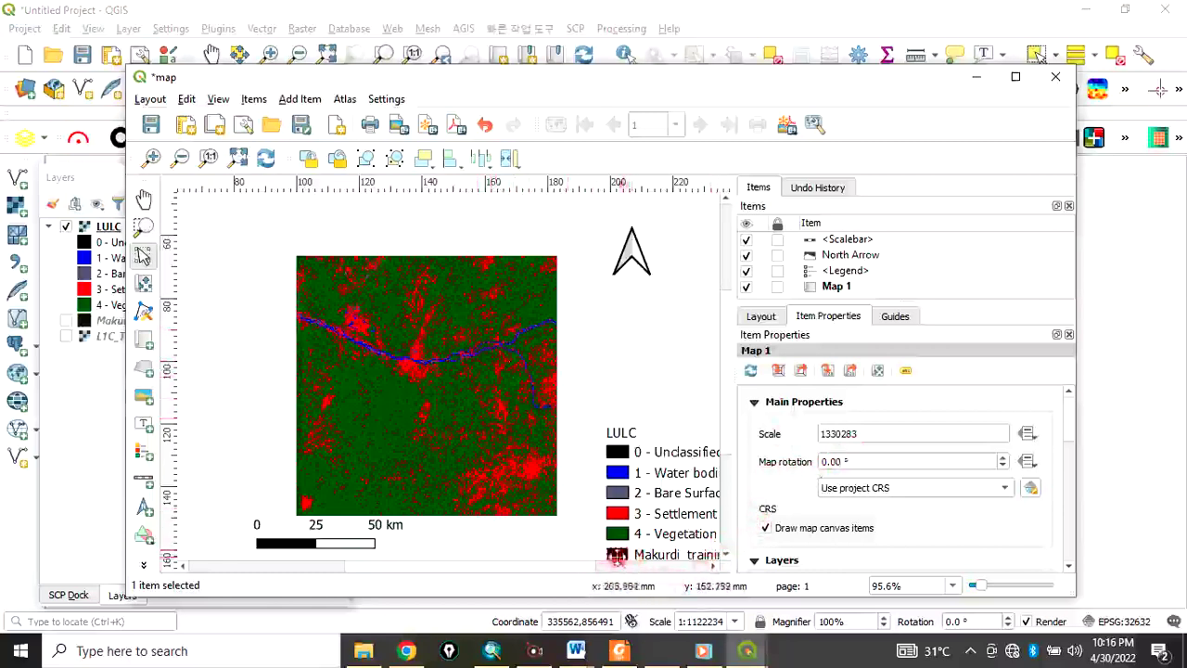
{"action": "scroll", "coordinate": [853, 482], "scroll_direction": "down", "scroll_amount": 5}
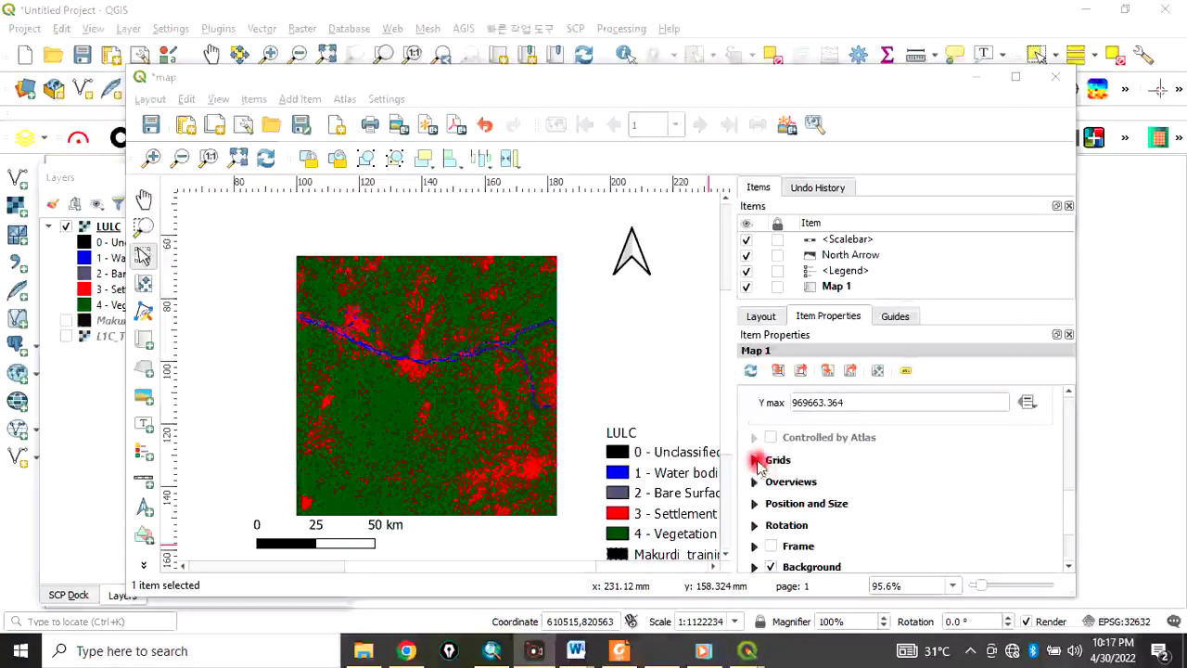
{"action": "left_click", "coordinate": [755, 460]}
{"action": "left_click", "coordinate": [793, 443]}
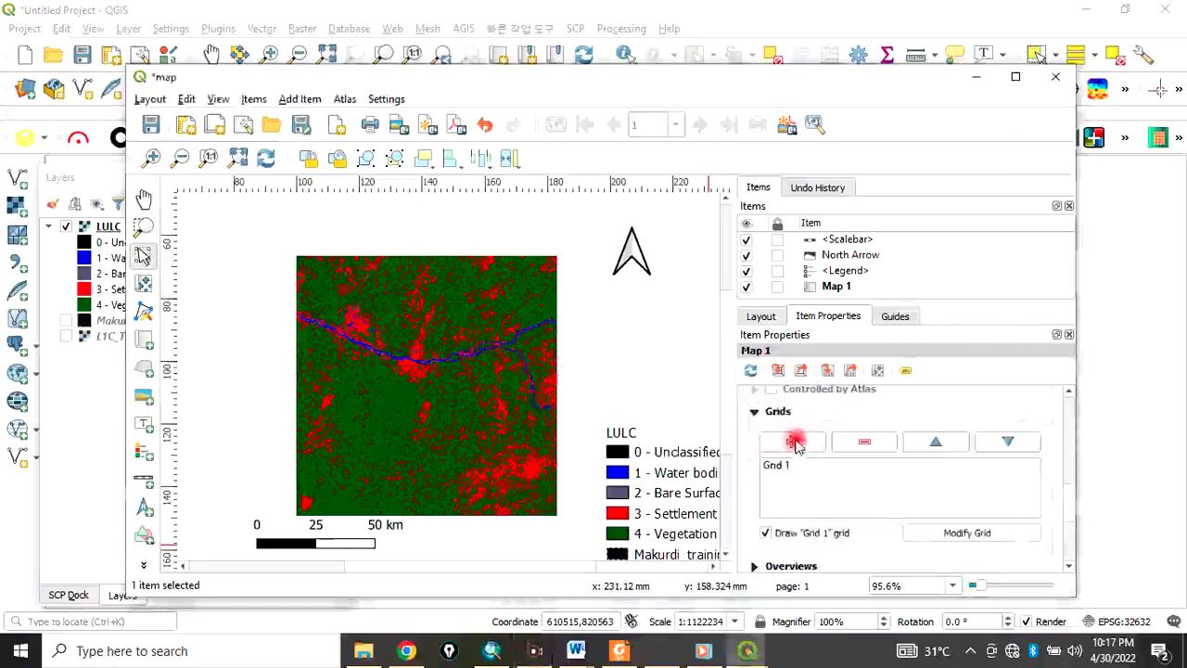
{"action": "left_click", "coordinate": [813, 465]}
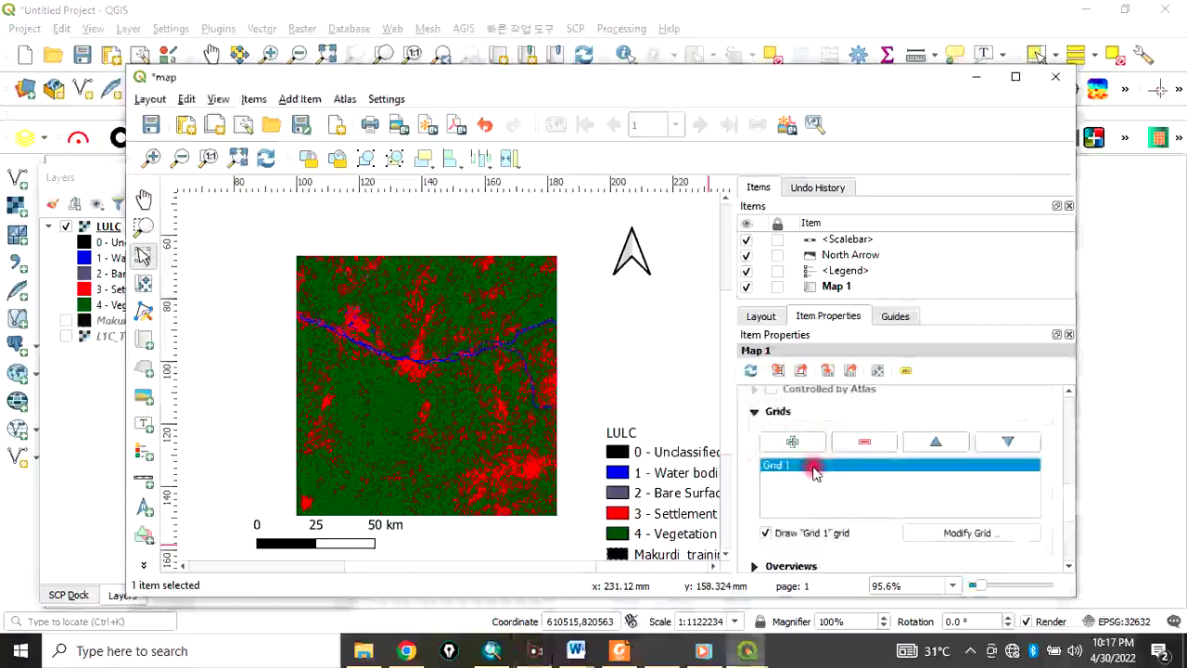
{"action": "left_click", "coordinate": [948, 536]}
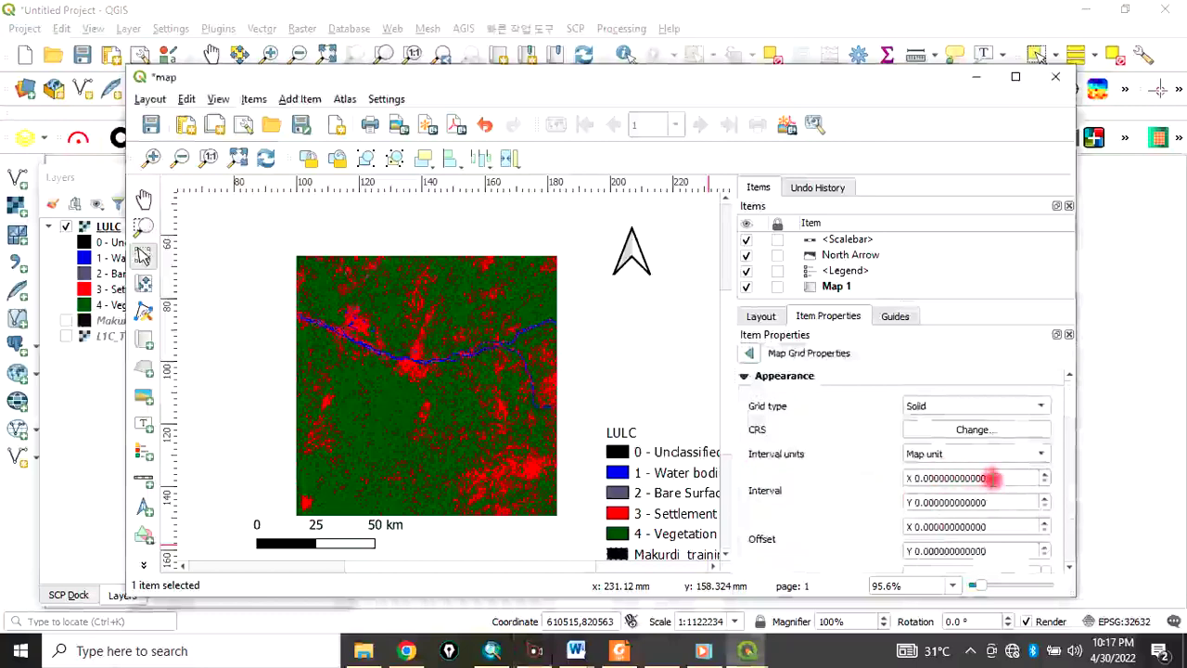
Set the grid interval to 1 map unit in both X and Y, keeping the Solid grid type.
{"action": "left_click_drag", "start_coordinate": [992, 479], "coordinate": [926, 478]}
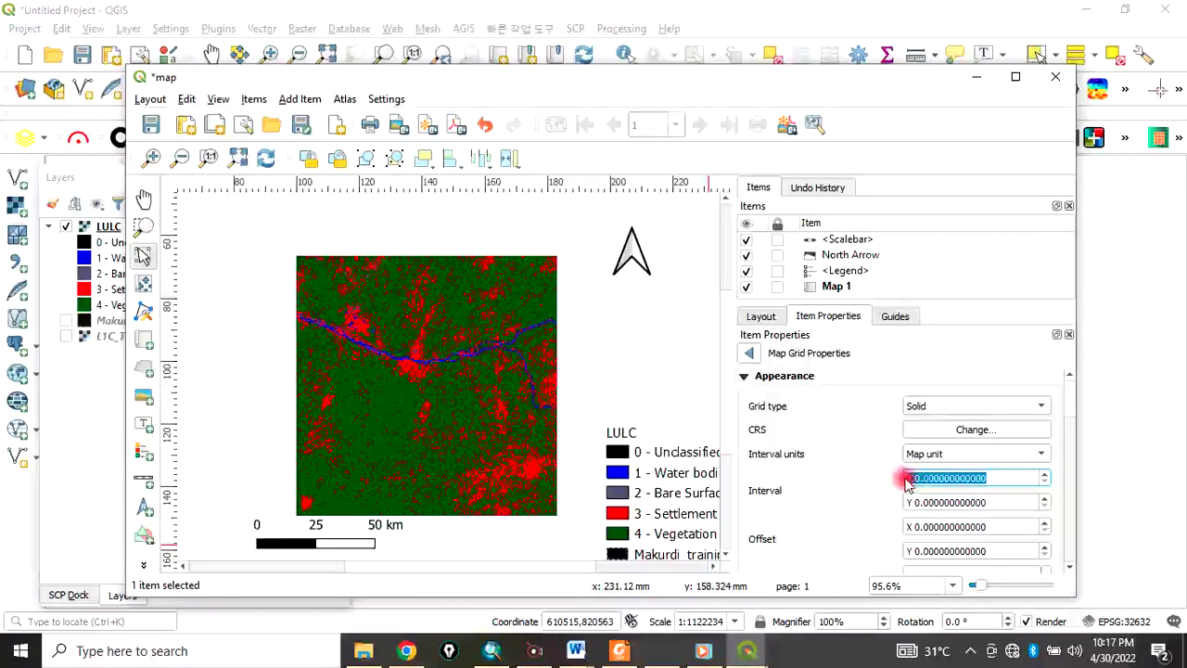
{"action": "type", "text": "10"}
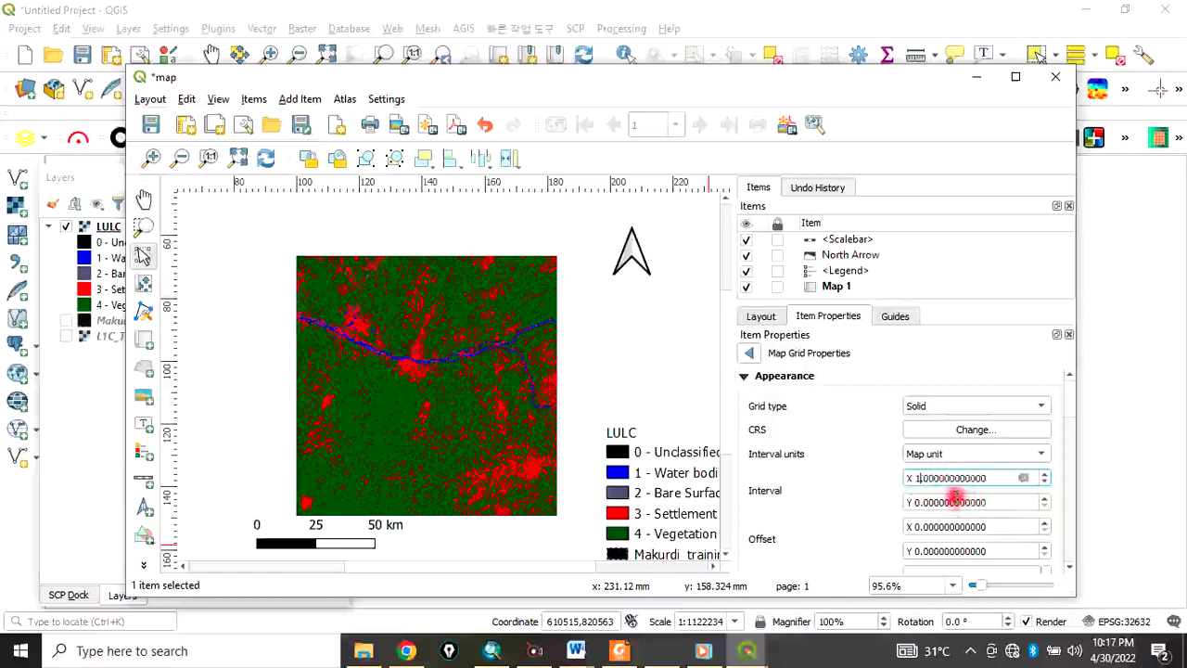
{"action": "left_click_drag", "start_coordinate": [983, 502], "coordinate": [921, 502]}
{"action": "type", "text": "1"}
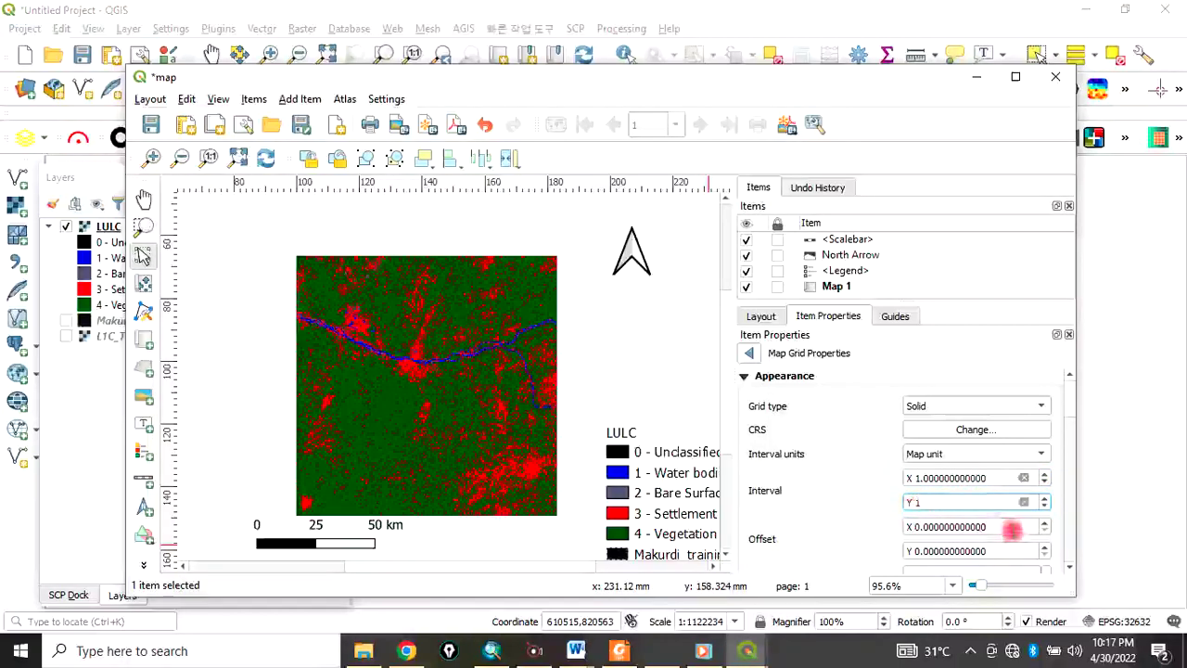
{"action": "left_click", "coordinate": [1043, 411]}
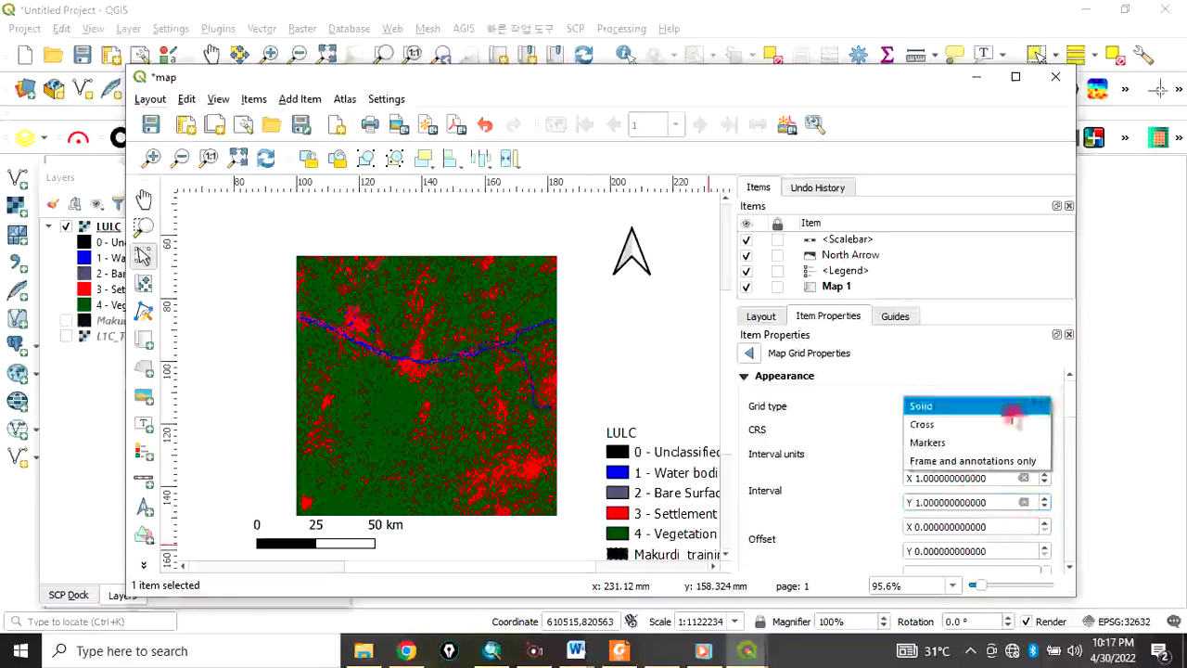
{"action": "left_click", "coordinate": [931, 408]}
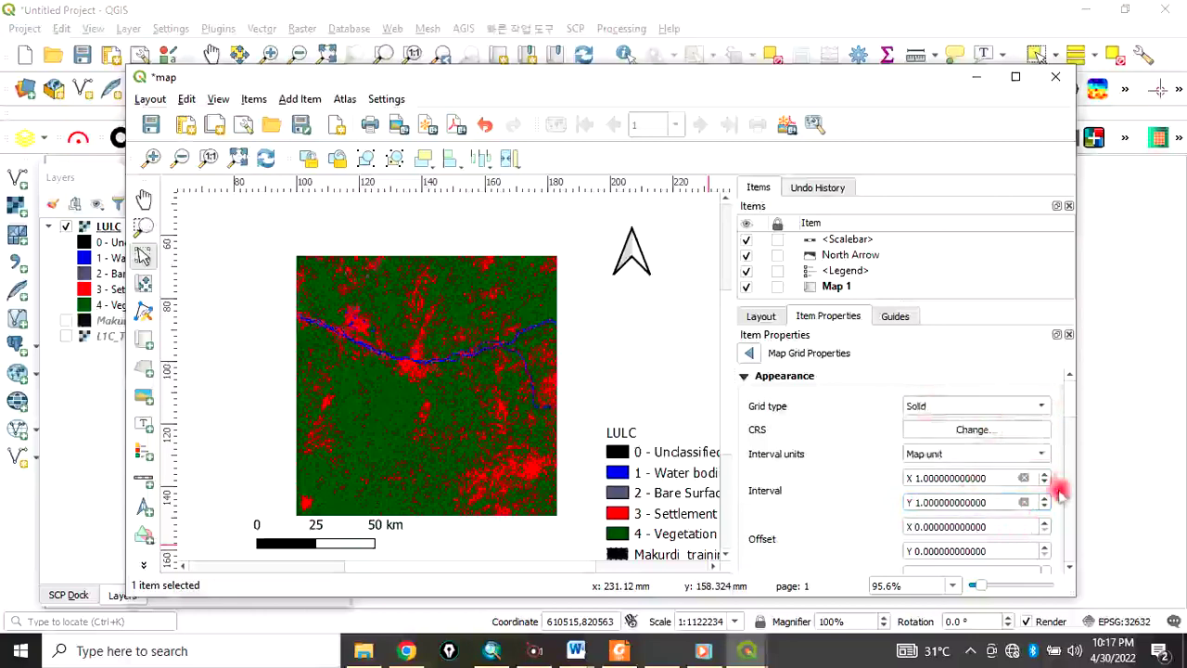
Set the grid's frame style to Zebra and minimize the layout window.
{"action": "scroll", "coordinate": [1073, 503], "scroll_direction": "down", "scroll_amount": 5}
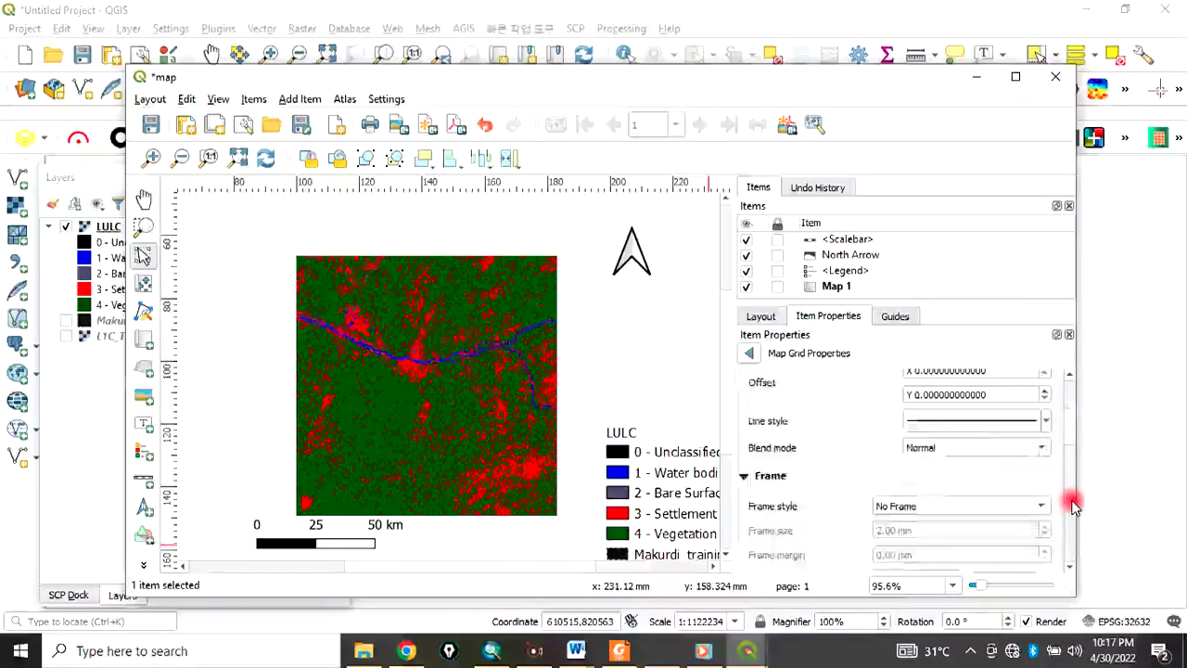
{"action": "left_click", "coordinate": [1039, 454]}
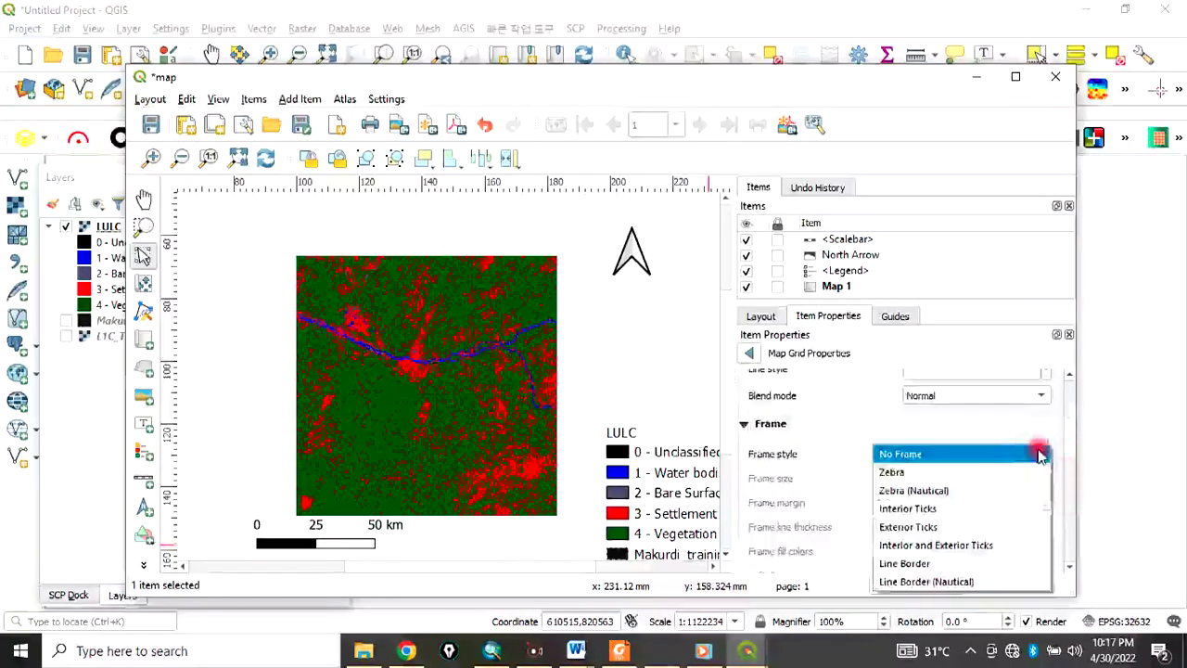
{"action": "left_click", "coordinate": [893, 473]}
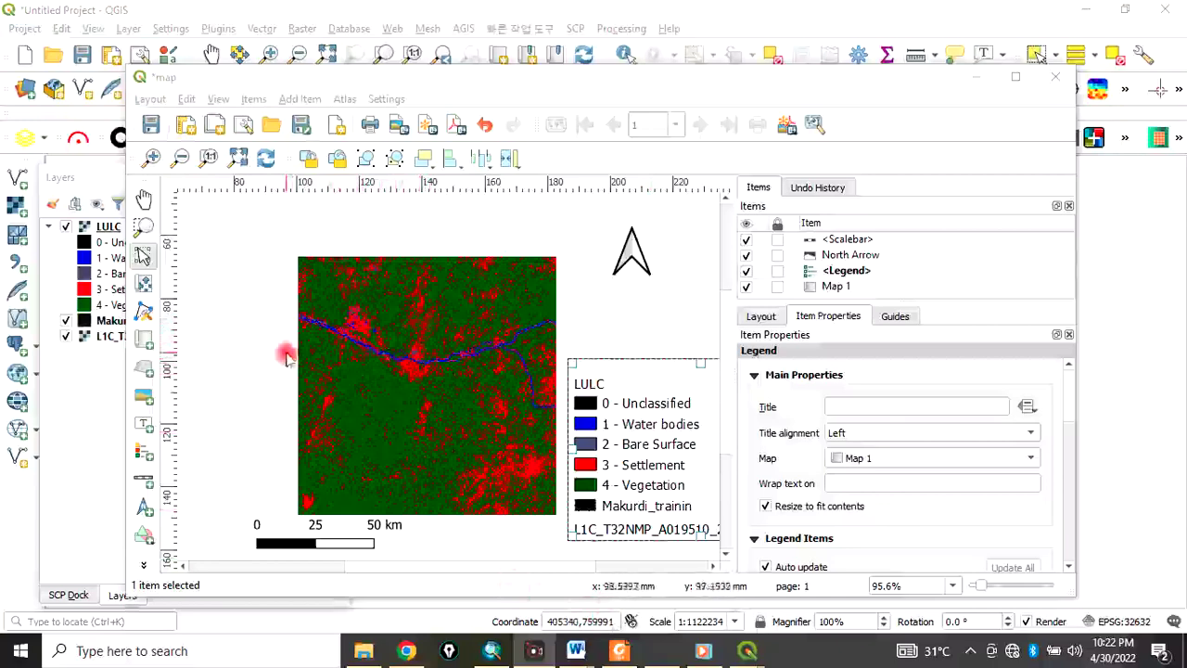
{"action": "left_click", "coordinate": [980, 80]}
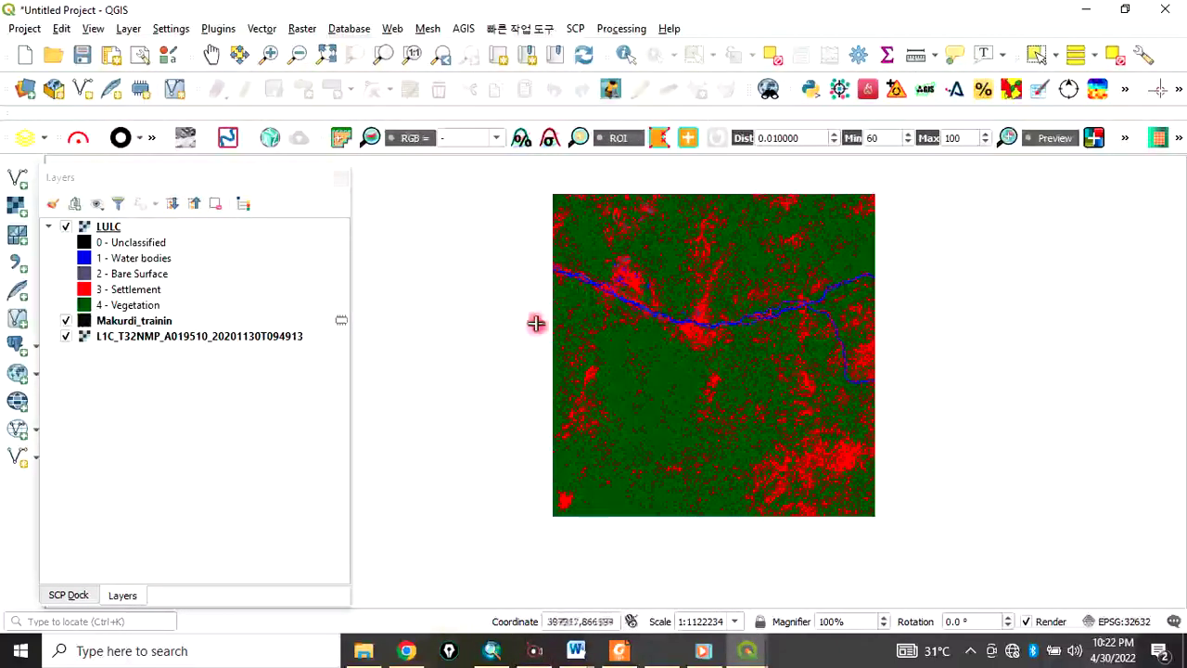